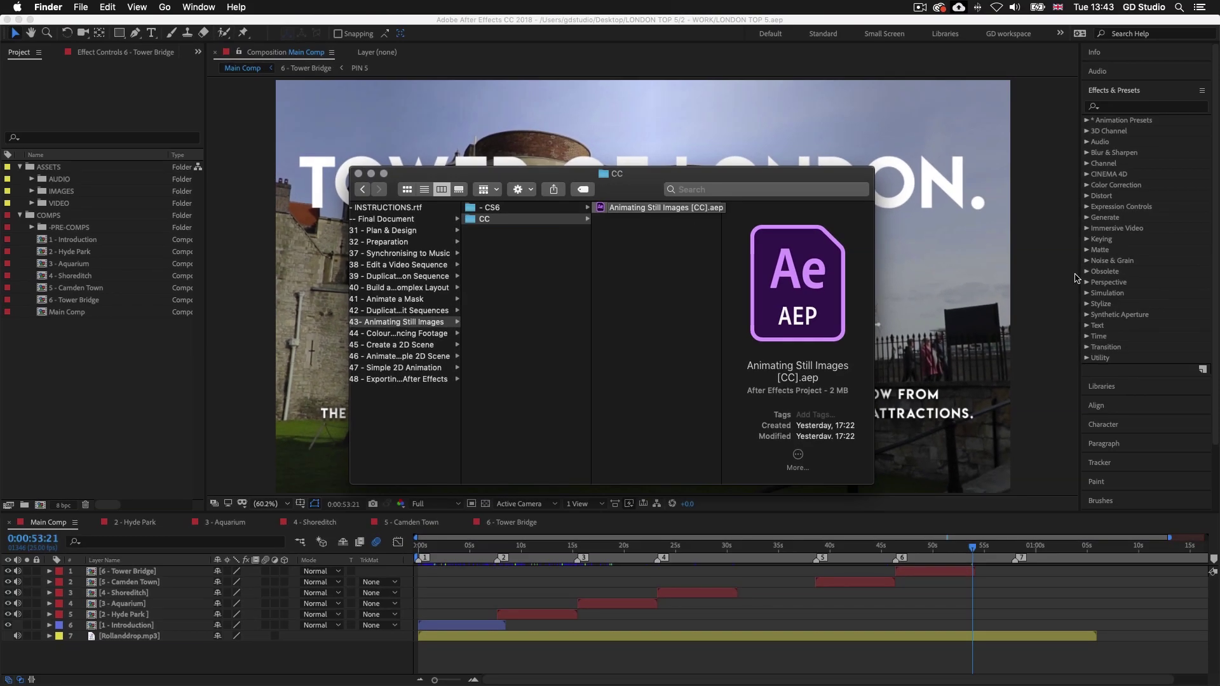
Step: Switch to After Effects, open the 4 - Shoreditch composition, collapse the Spray Can Outlines layer and enlarge the timeline area
left_click(1077, 278)
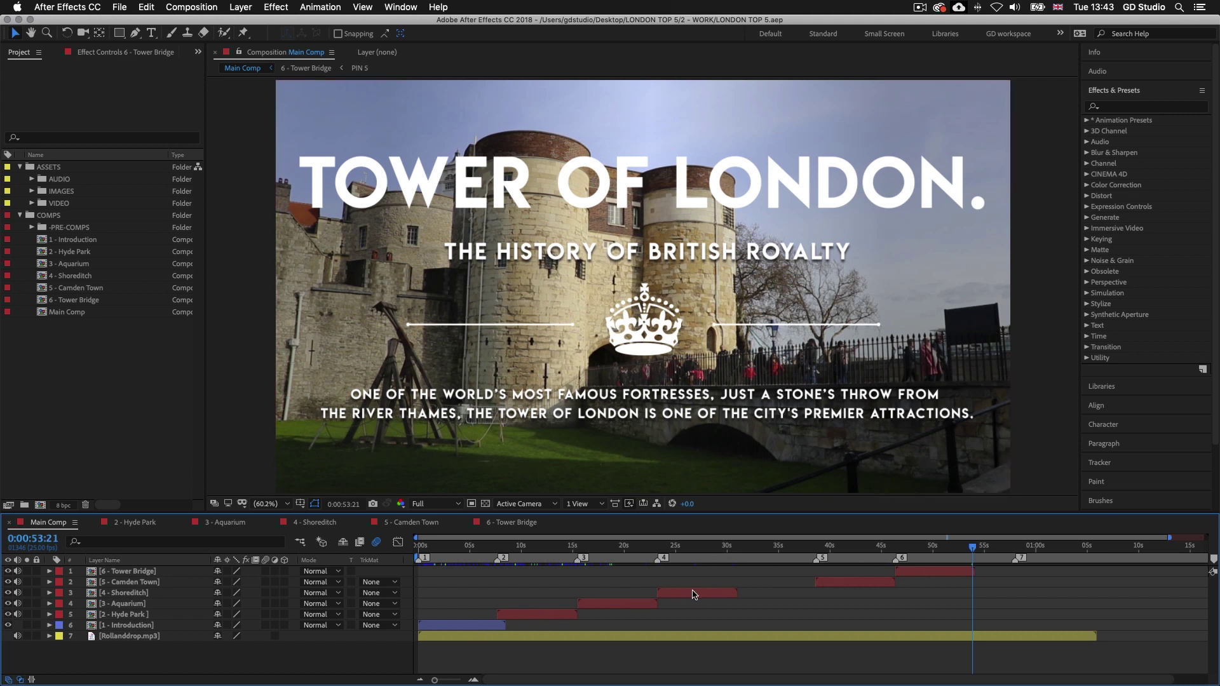
left_click(694, 593)
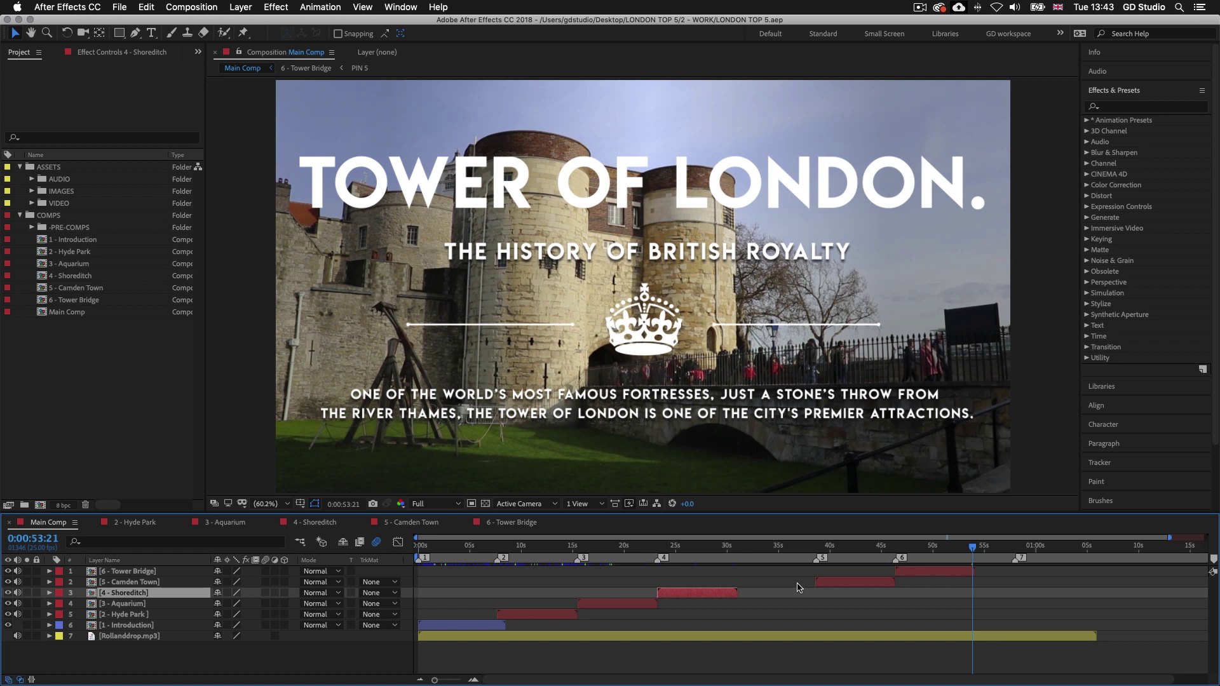
left_click(704, 548)
double_click(692, 594)
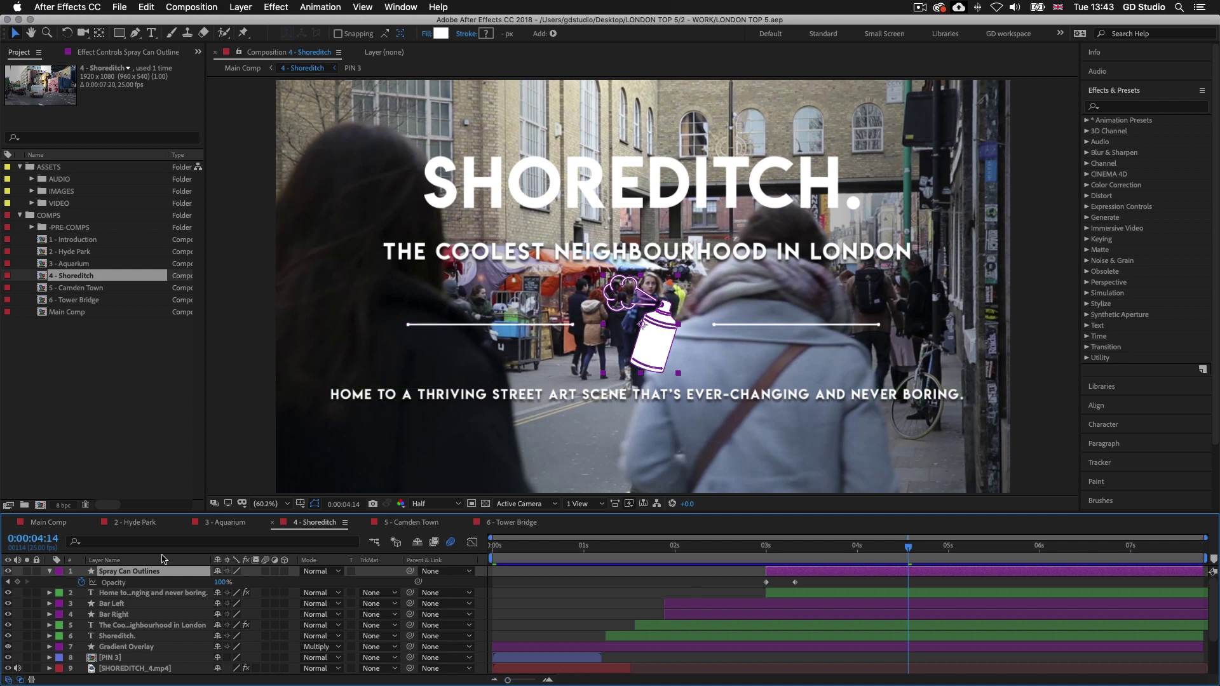
left_click(49, 572)
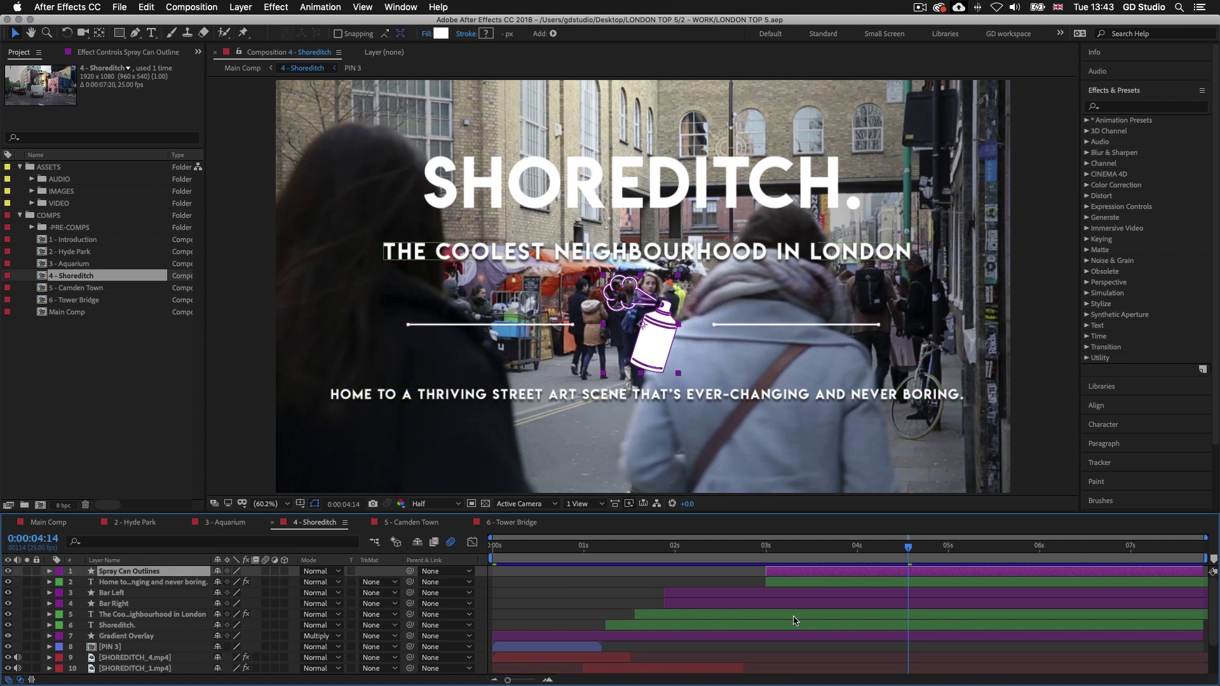
scroll(1017, 571, "down", 1)
left_click_drag(1017, 512, 1017, 475)
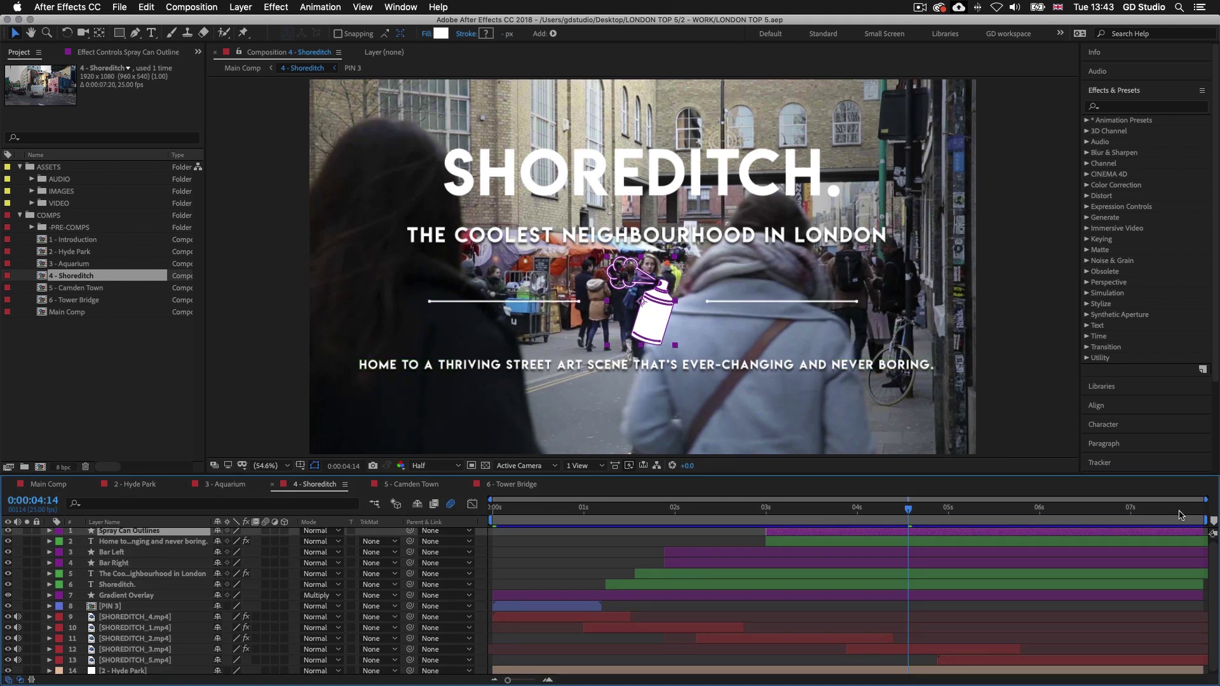
Step: Look at the Shoreditch layer in Main Comp, reopen its composition and set the composition's duration to 0:00:17:00
left_click(48, 485)
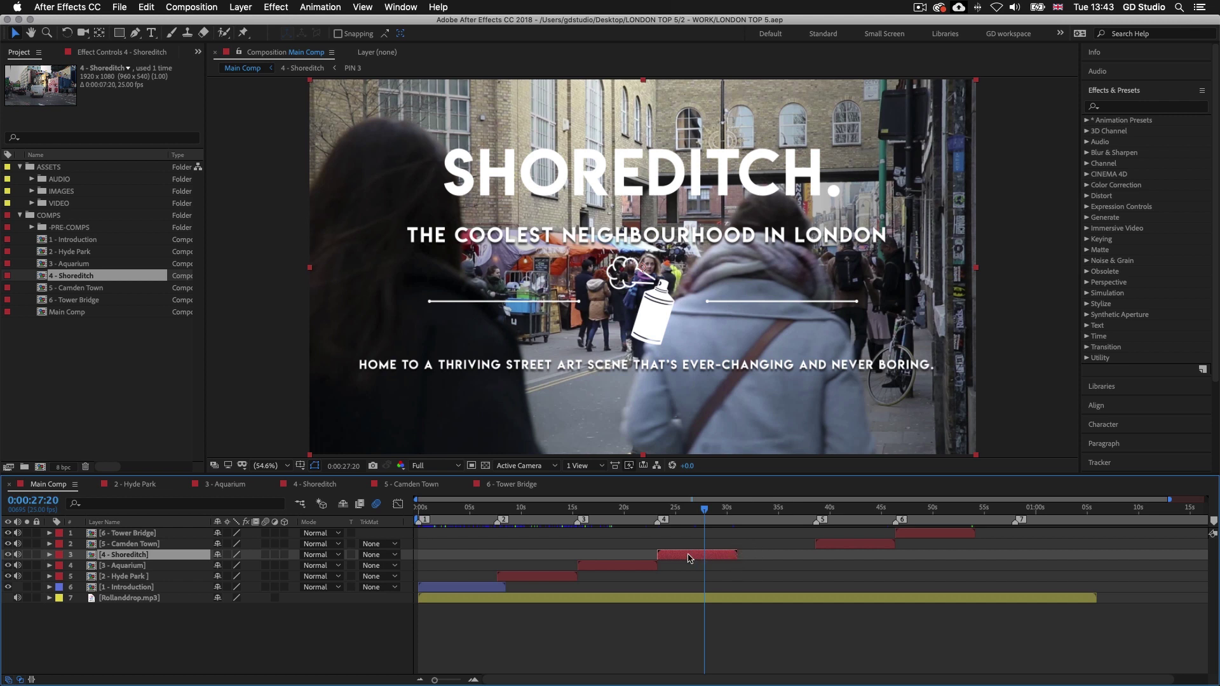
double_click(677, 558)
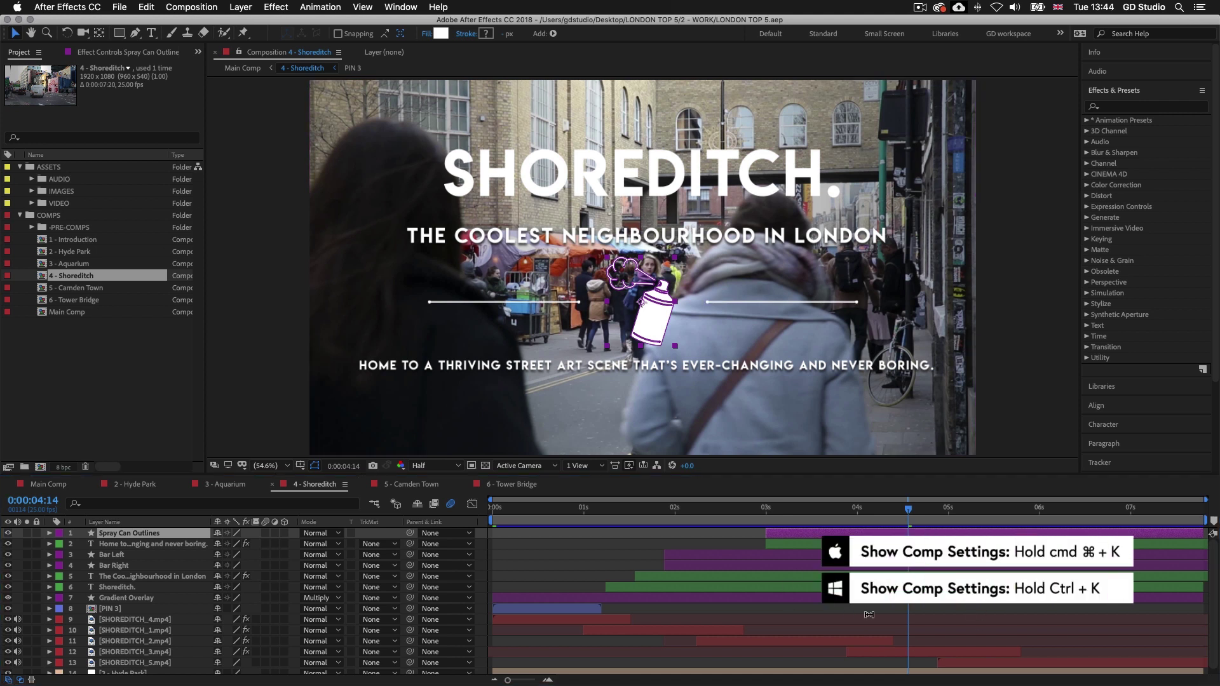
key("super+k")
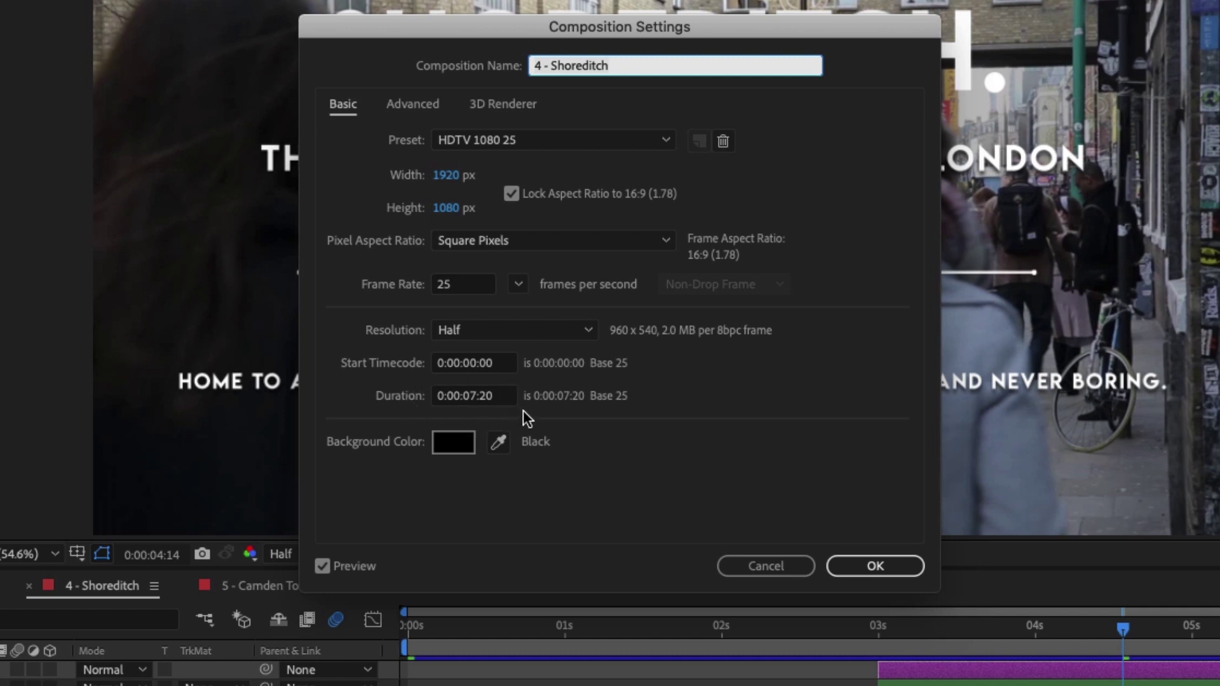
left_click(470, 395)
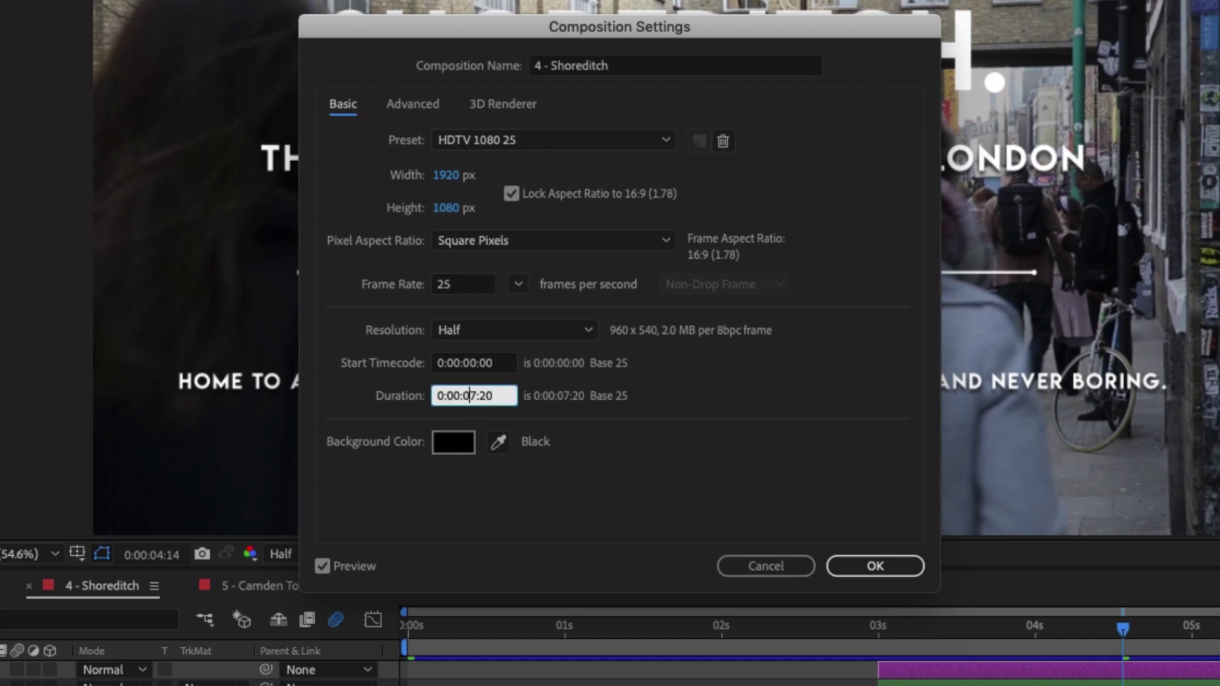
key("BackSpace")
type("1")
key("Right")
key("Right")
key("Right")
key("BackSpace")
type("0")
key("Tab")
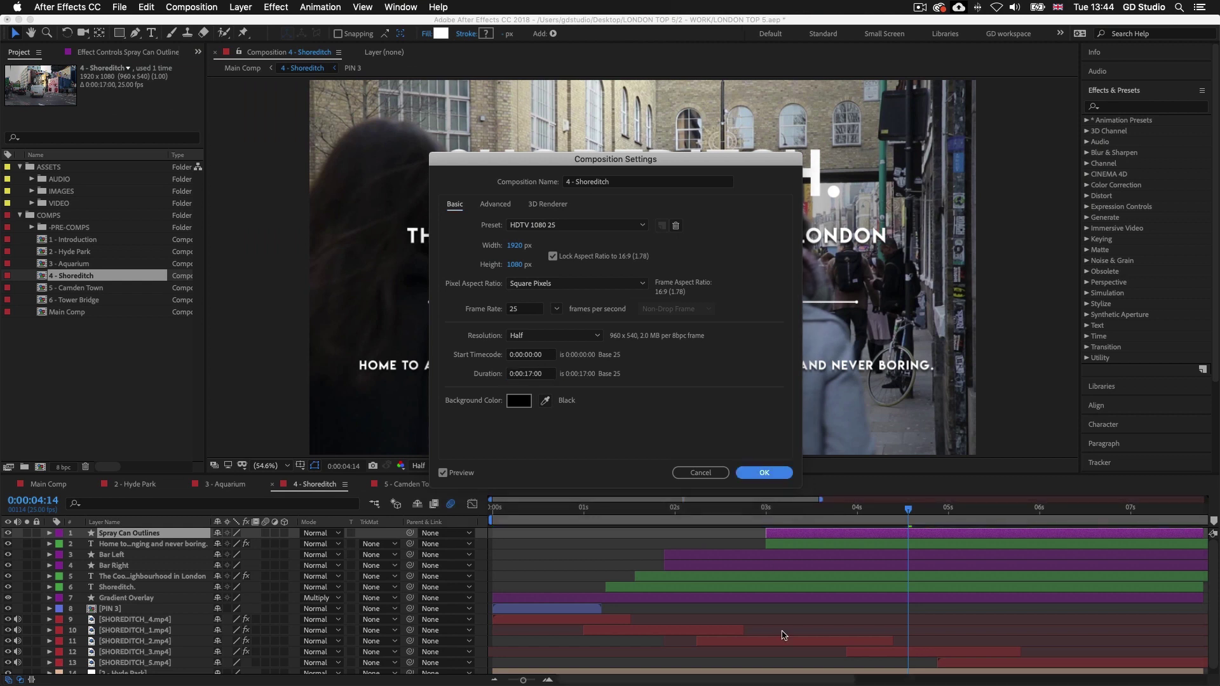
key("Return")
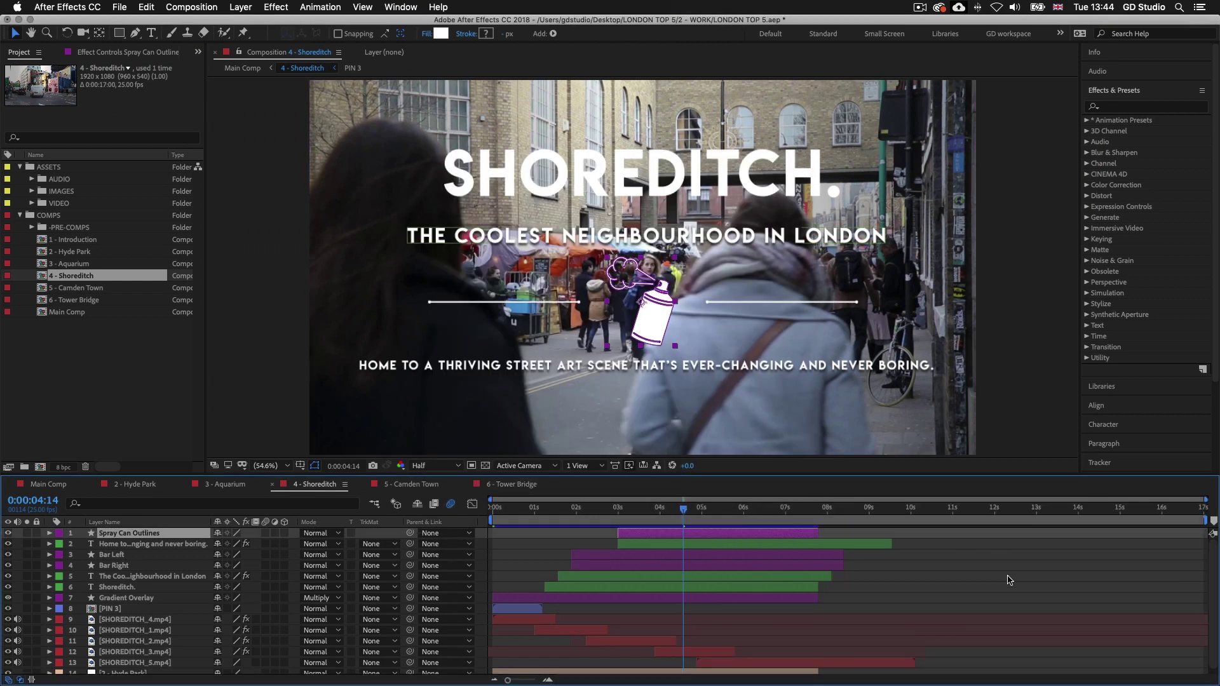
Step: Snap the Main Comp time indicator to marker 5 and open the 4 - Shoreditch composition at that moment
left_click(49, 485)
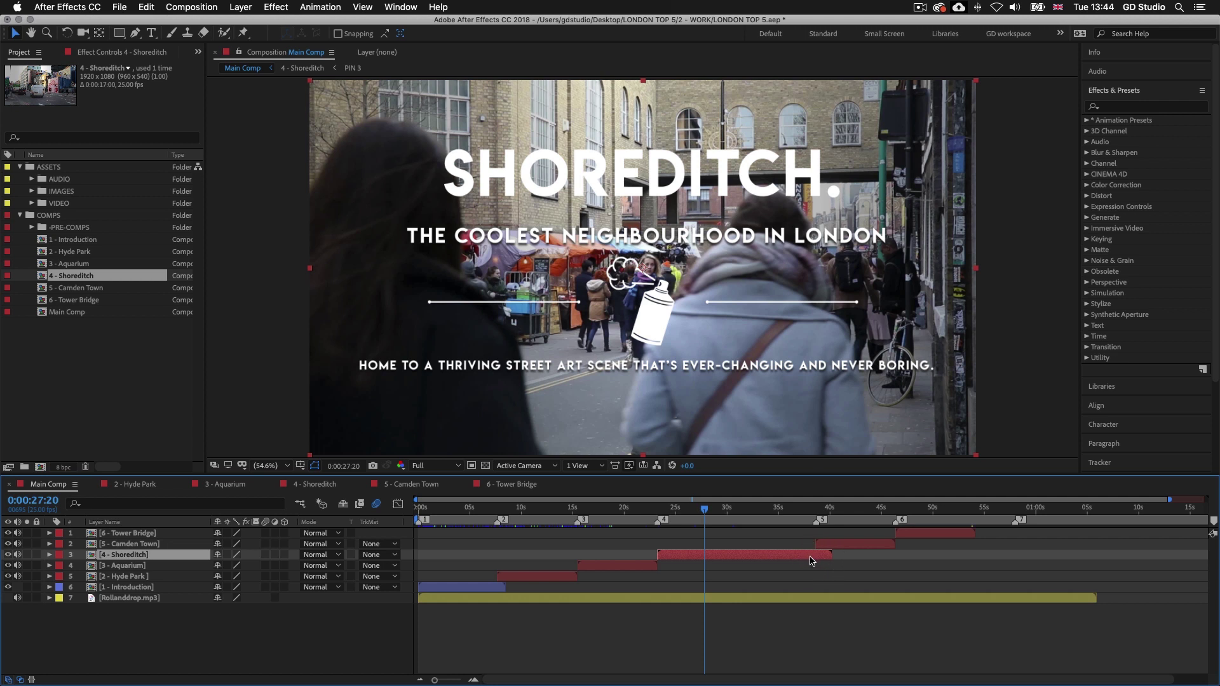
left_click_drag(704, 509, 813, 541)
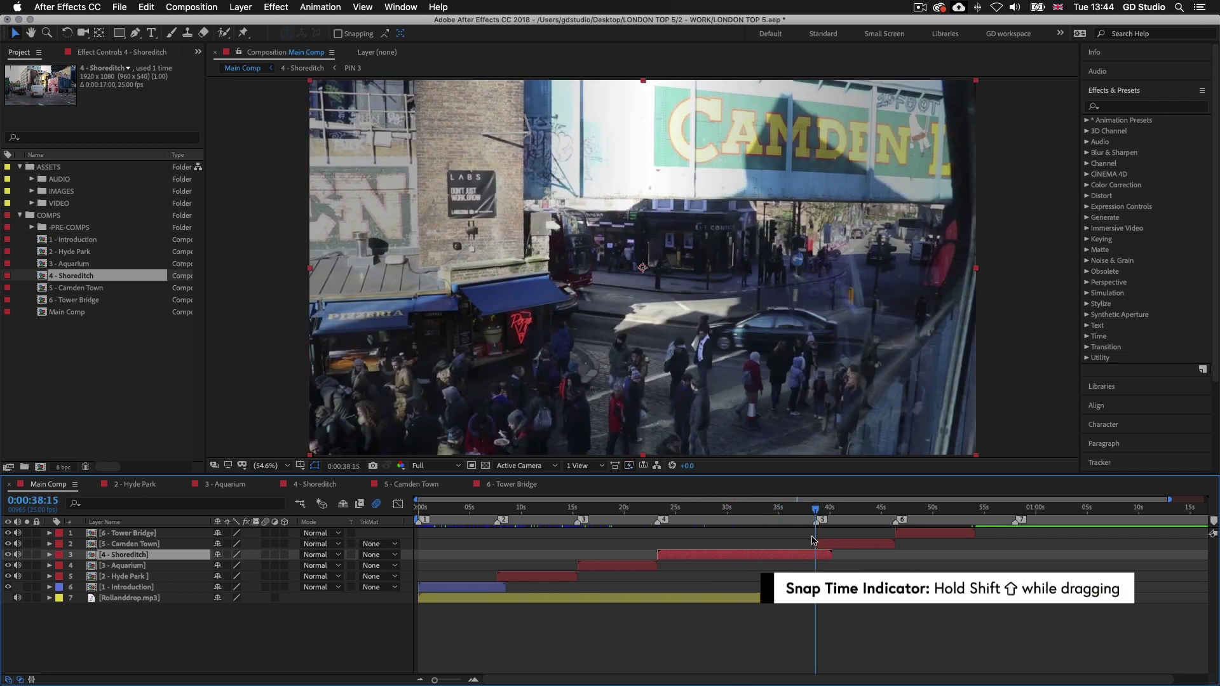
left_click(816, 510)
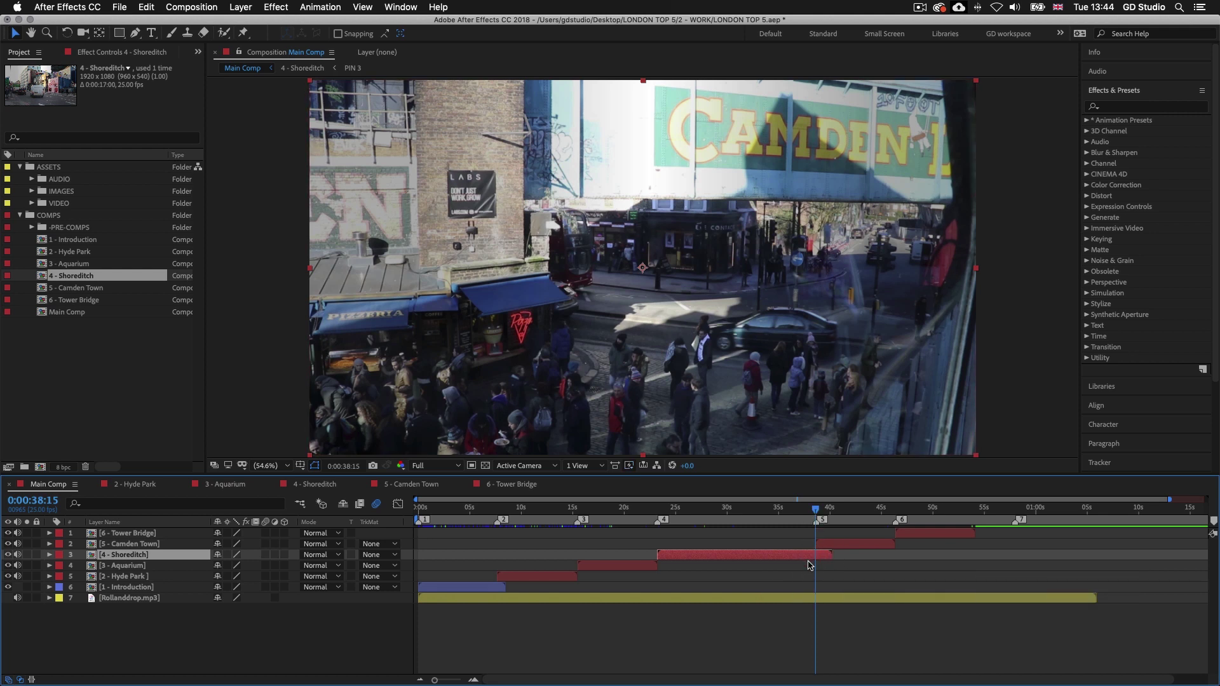
double_click(773, 557)
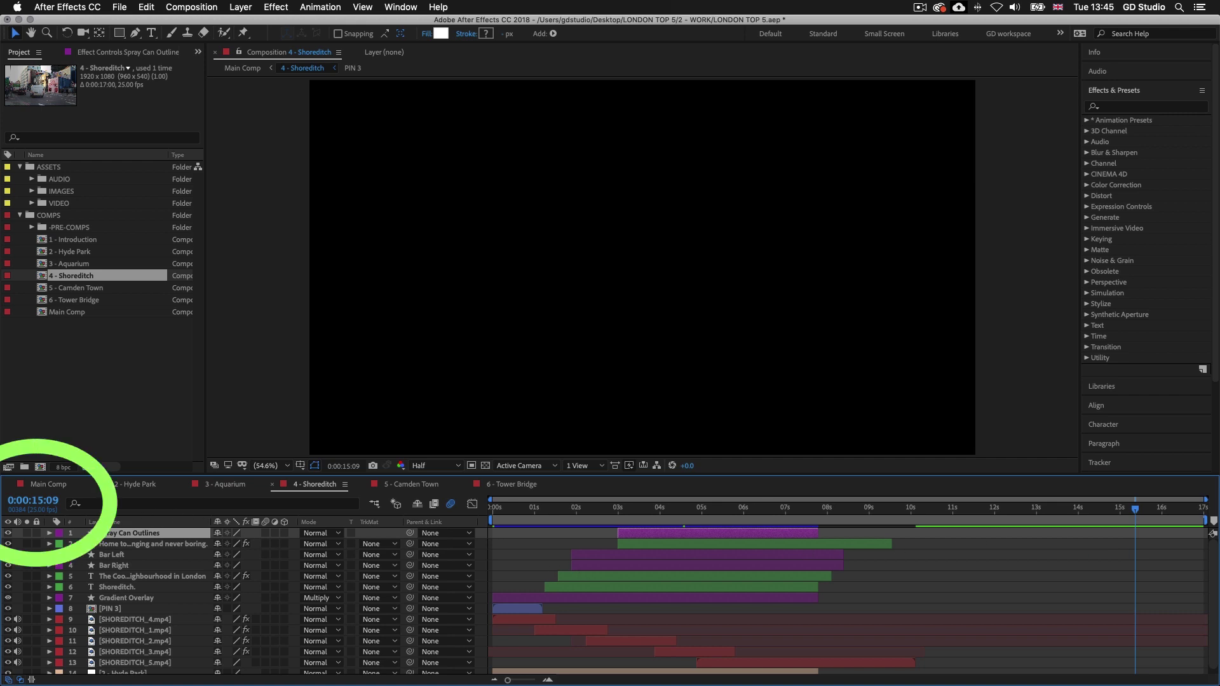
Step: Set the duration of the 4 - Shoreditch composition to 0:00:15:09
left_click(40, 501)
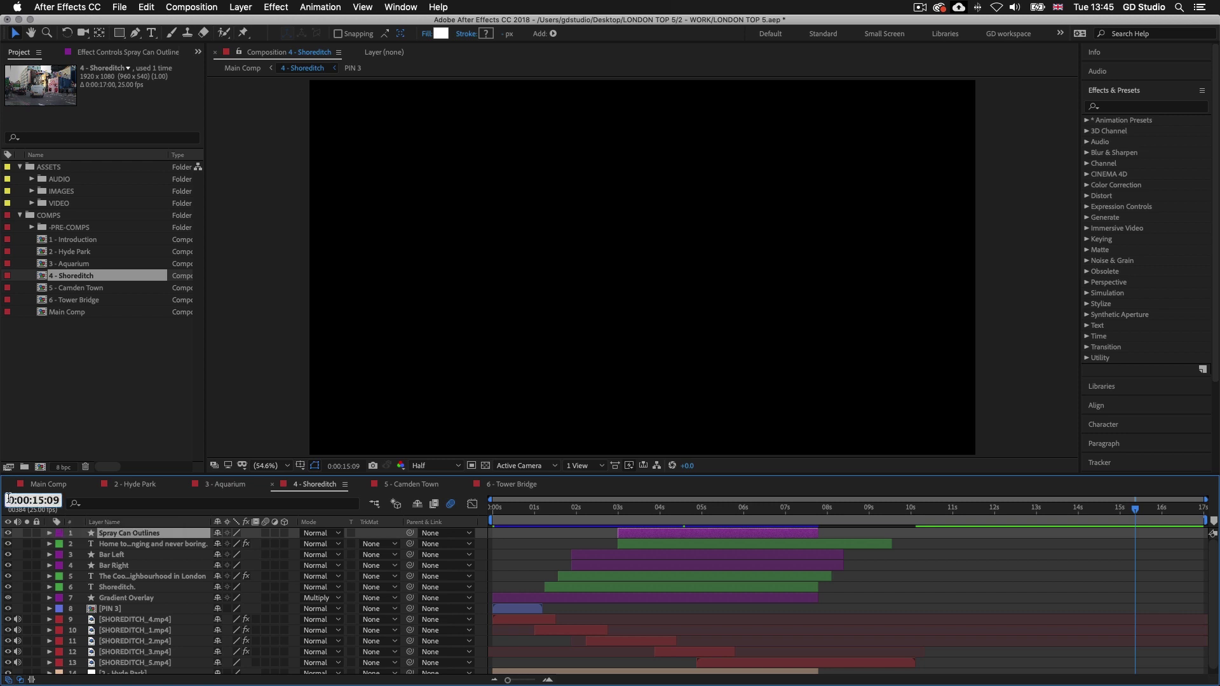
left_click(1062, 574)
key("super+k")
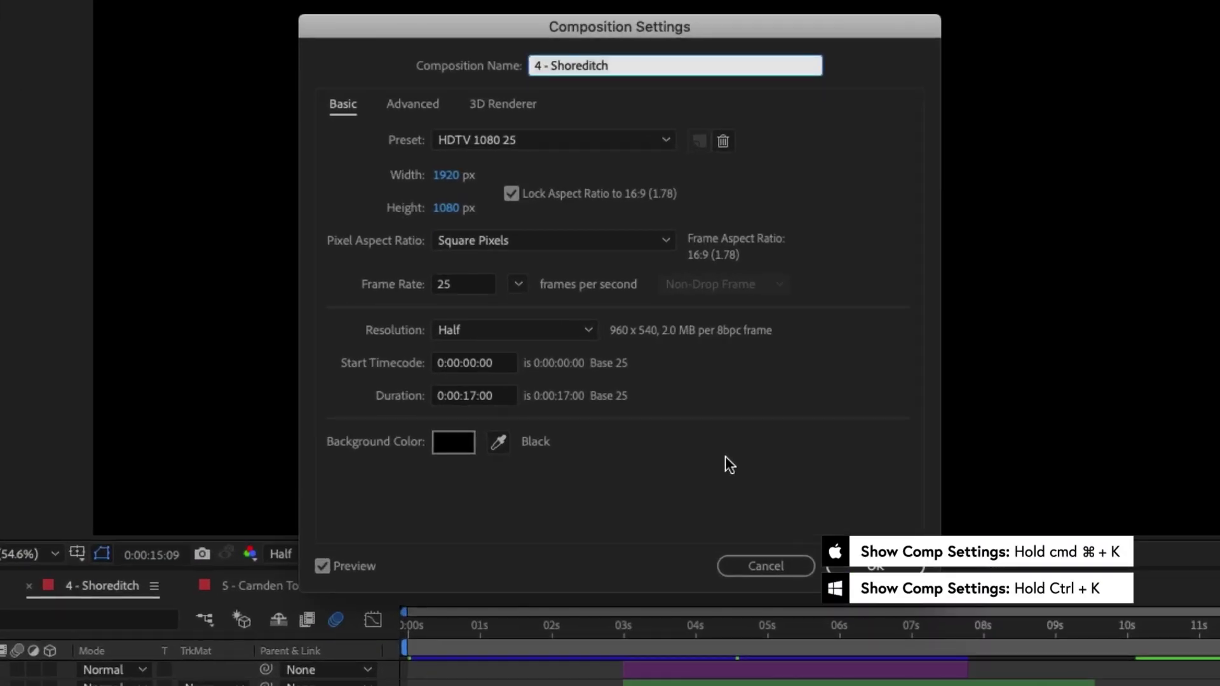
left_click(470, 395)
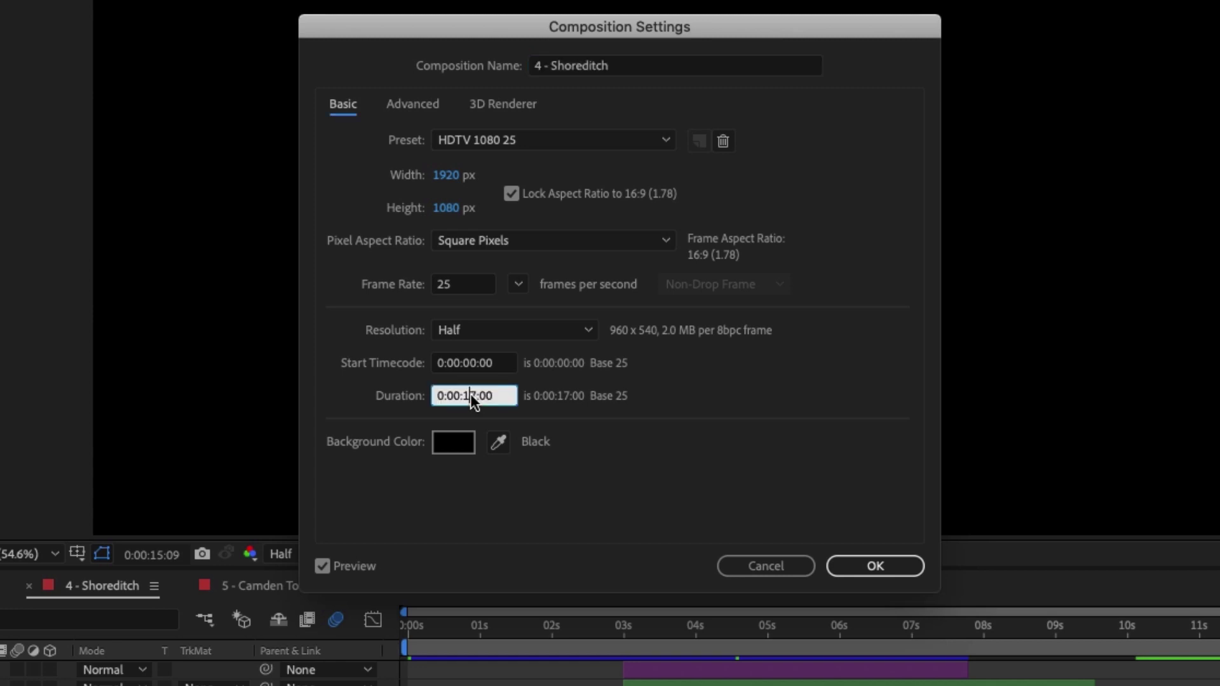
type("1509")
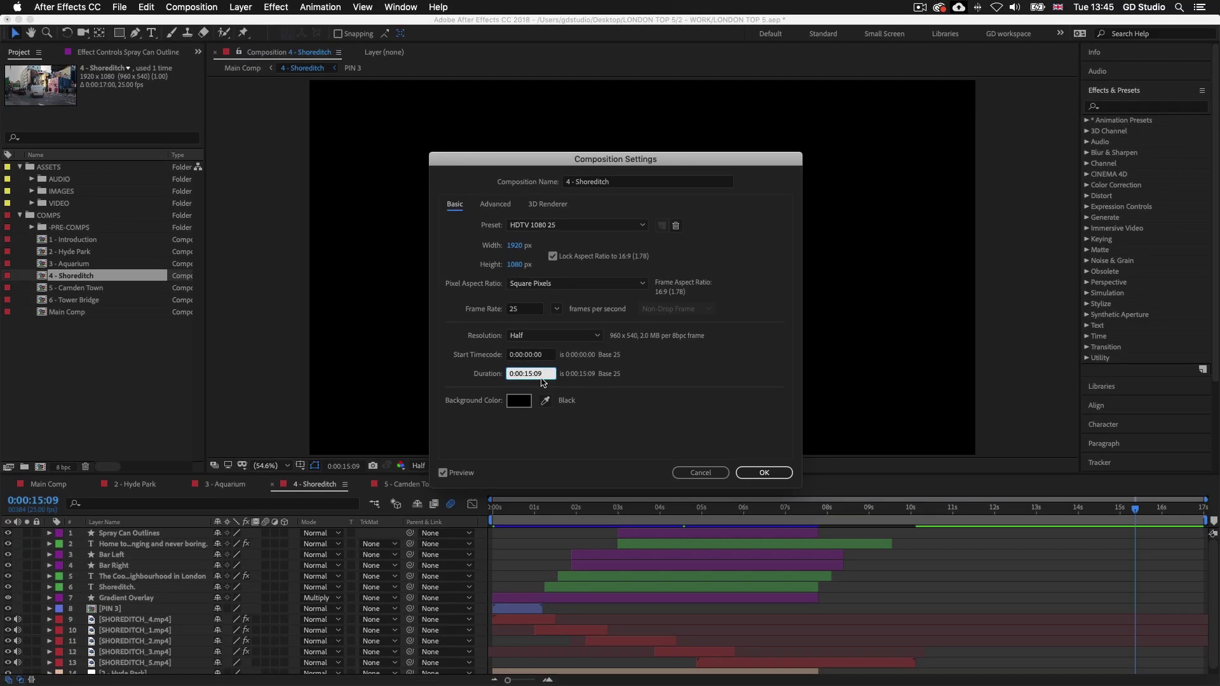
left_click(874, 566)
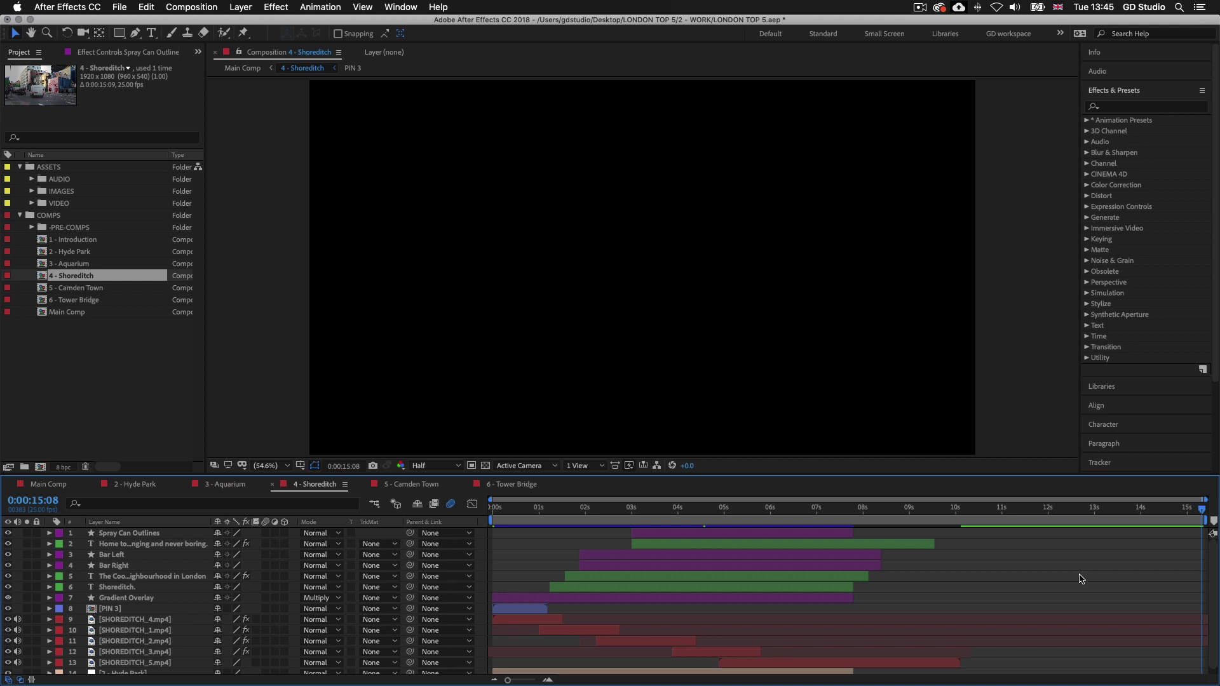
Step: Check the Shoreditch layer's end against marker 5 in Main Comp and reopen its composition at 0:00:06:23
left_click(50, 484)
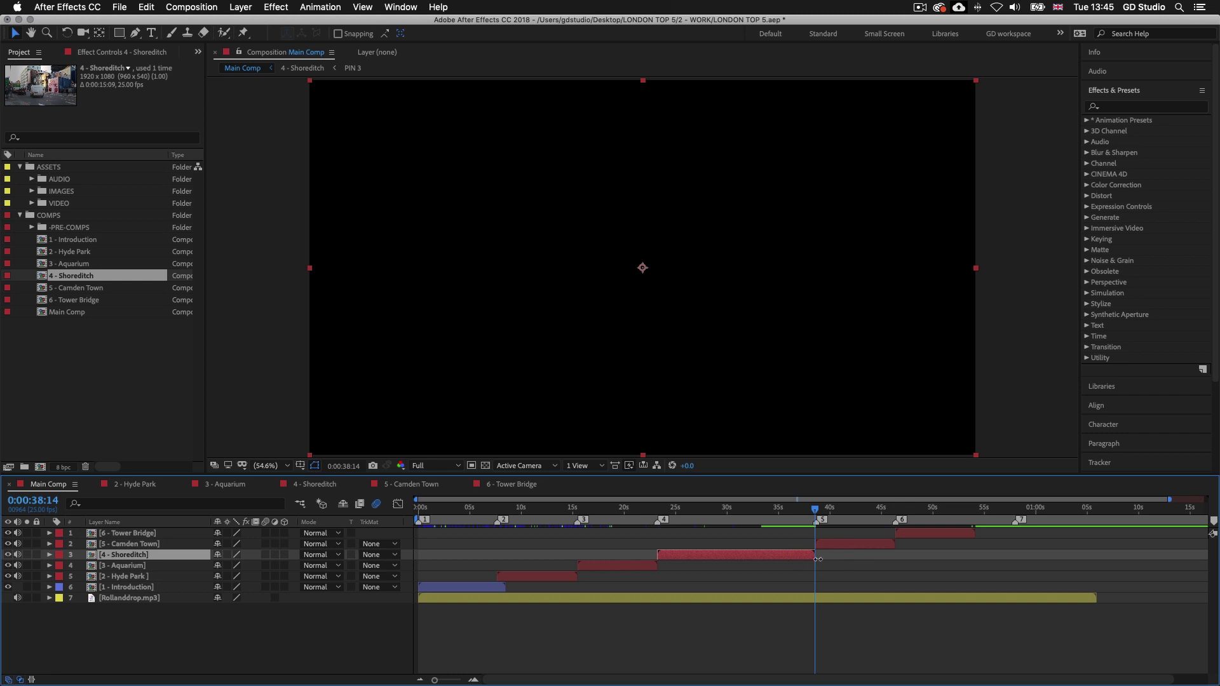
double_click(733, 558)
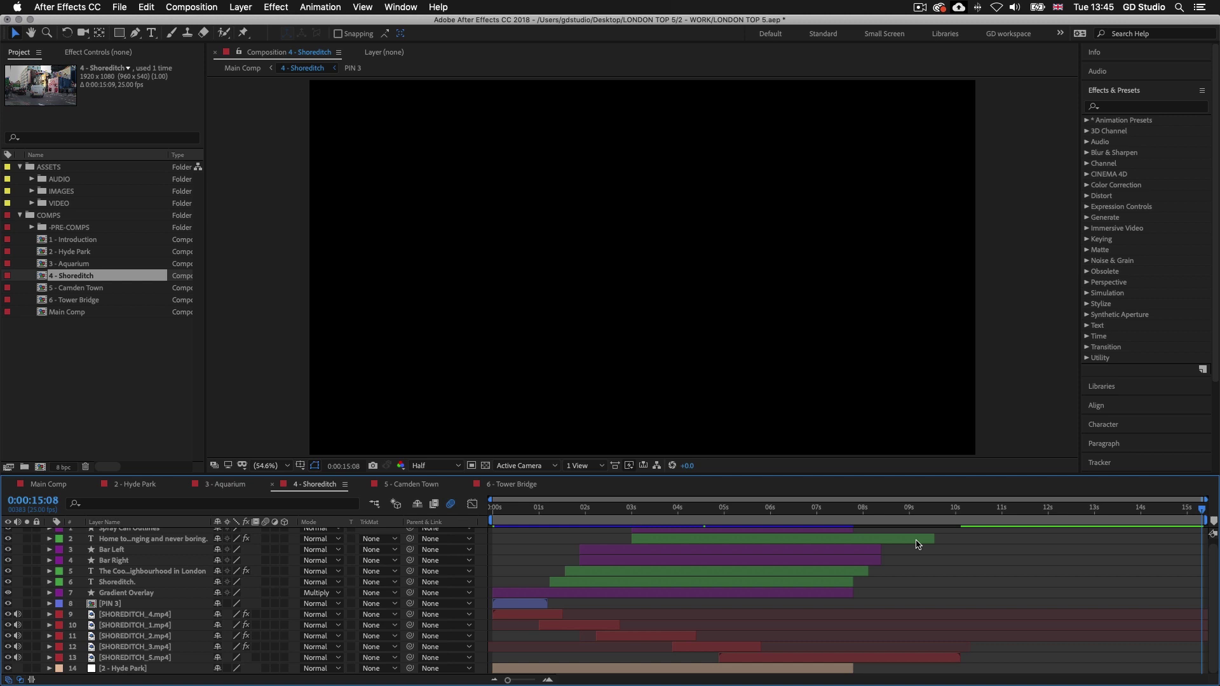
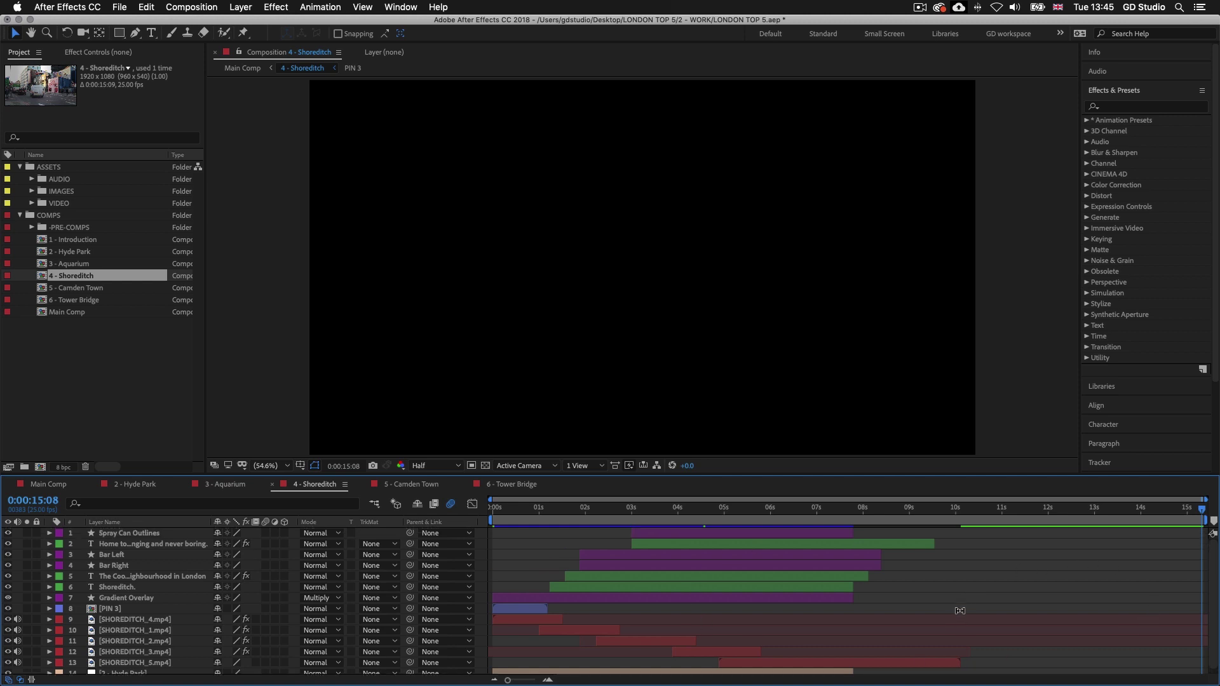
left_click(813, 512)
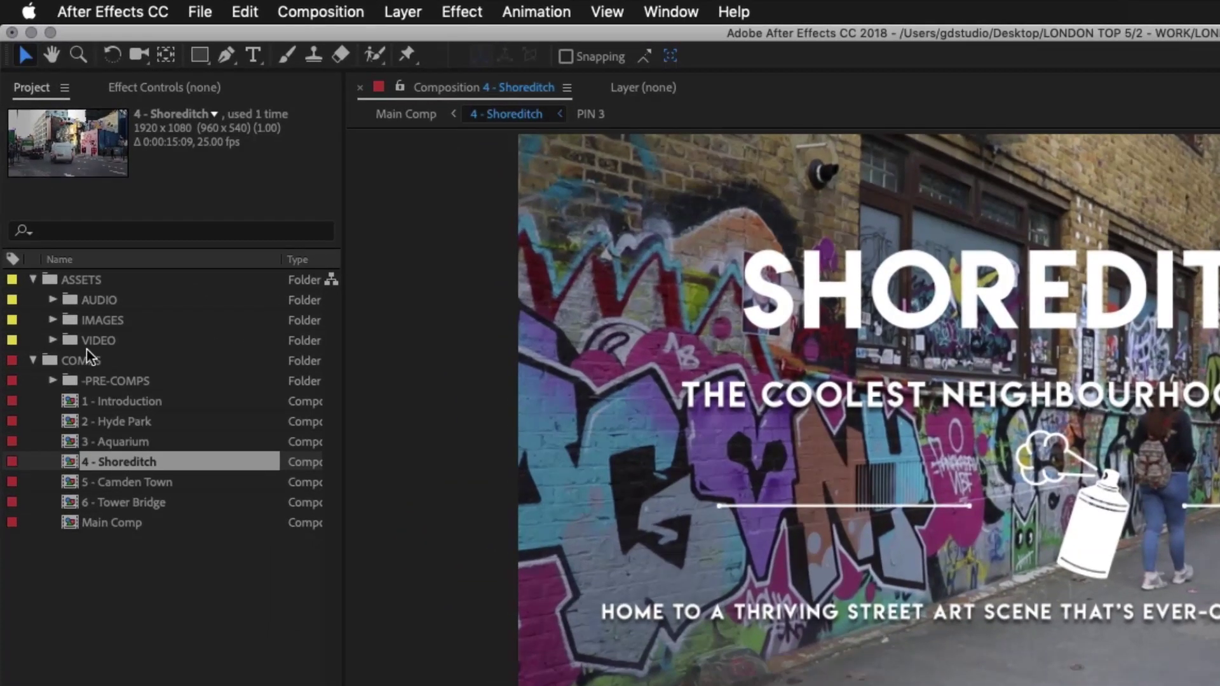
Step: Import the 3 - SHOREDITCH image folder from 2 - PROJECT ASSETS/IMAGES/JPEG/LOCATION into the project, with nothing selected beforehand
left_click(127, 588)
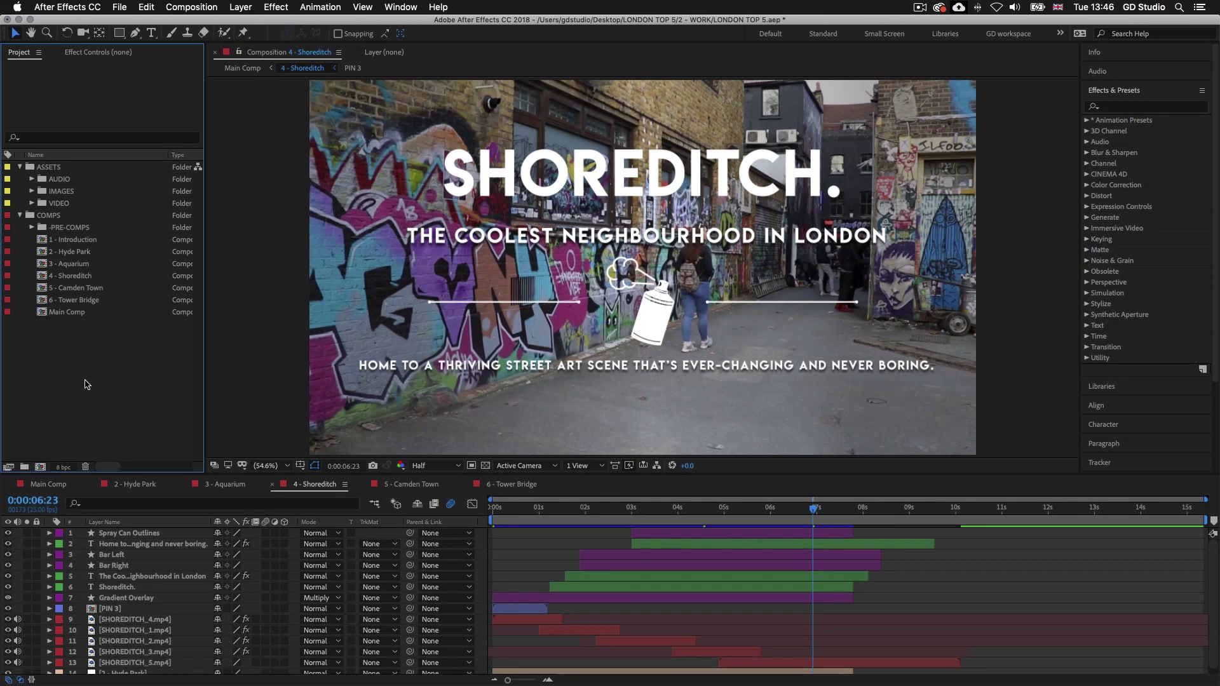
double_click(95, 382)
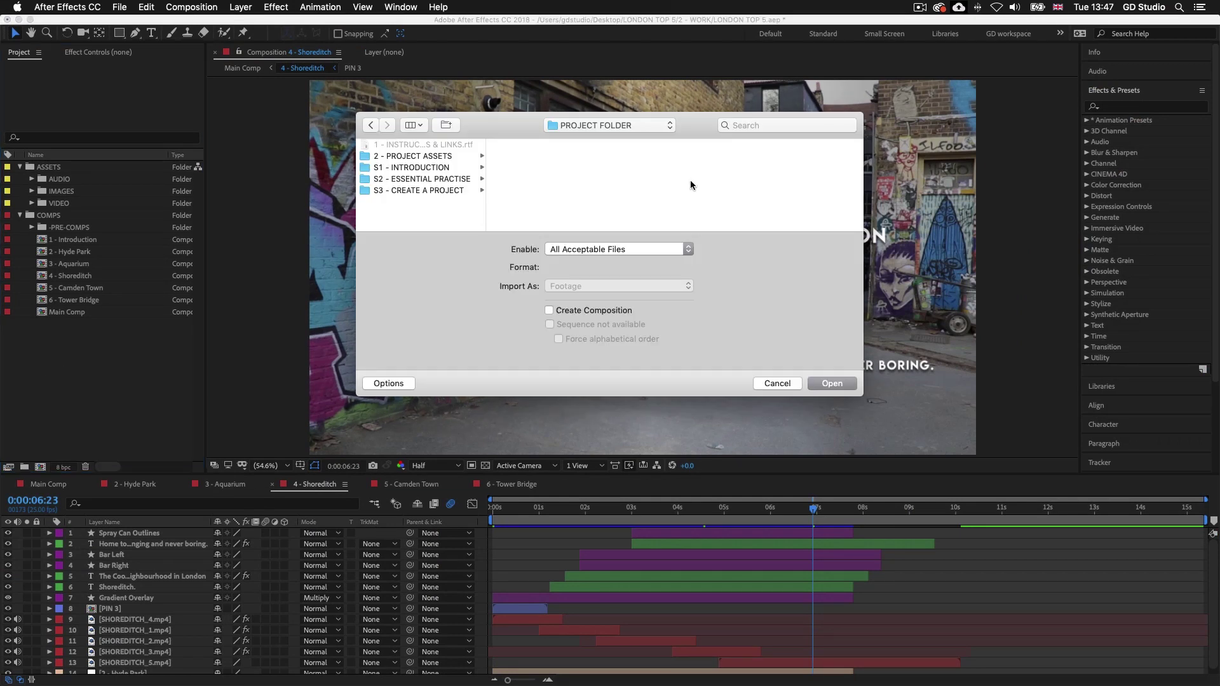
left_click(443, 156)
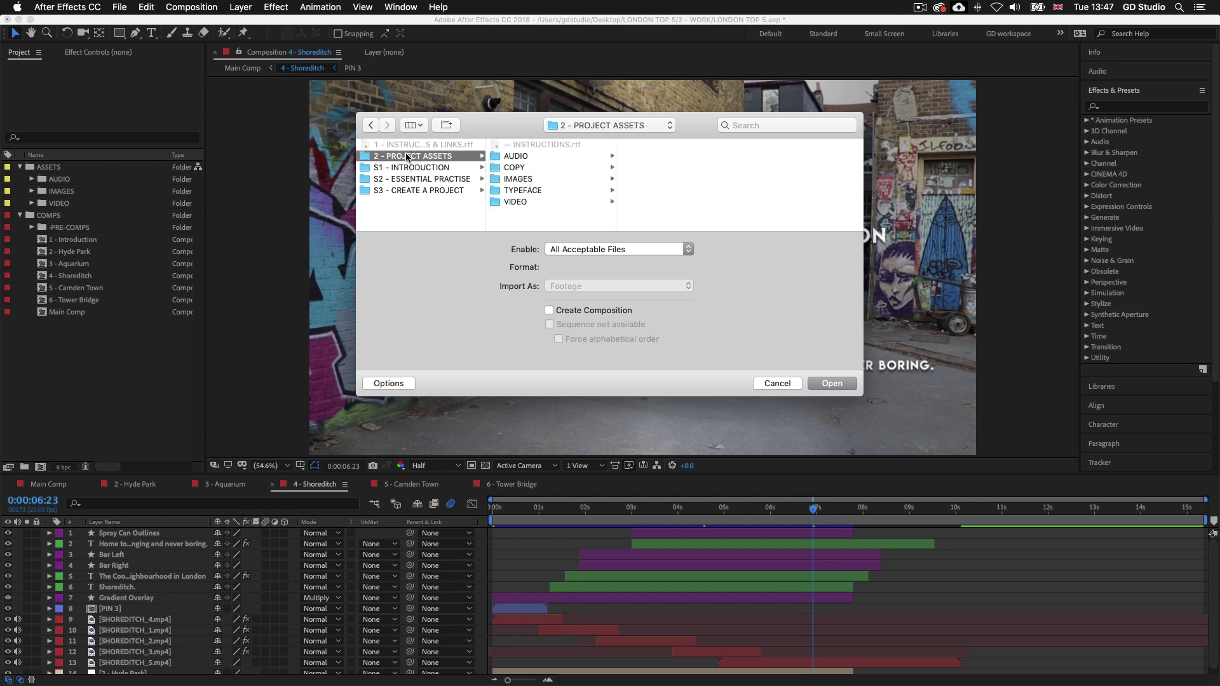
left_click(518, 179)
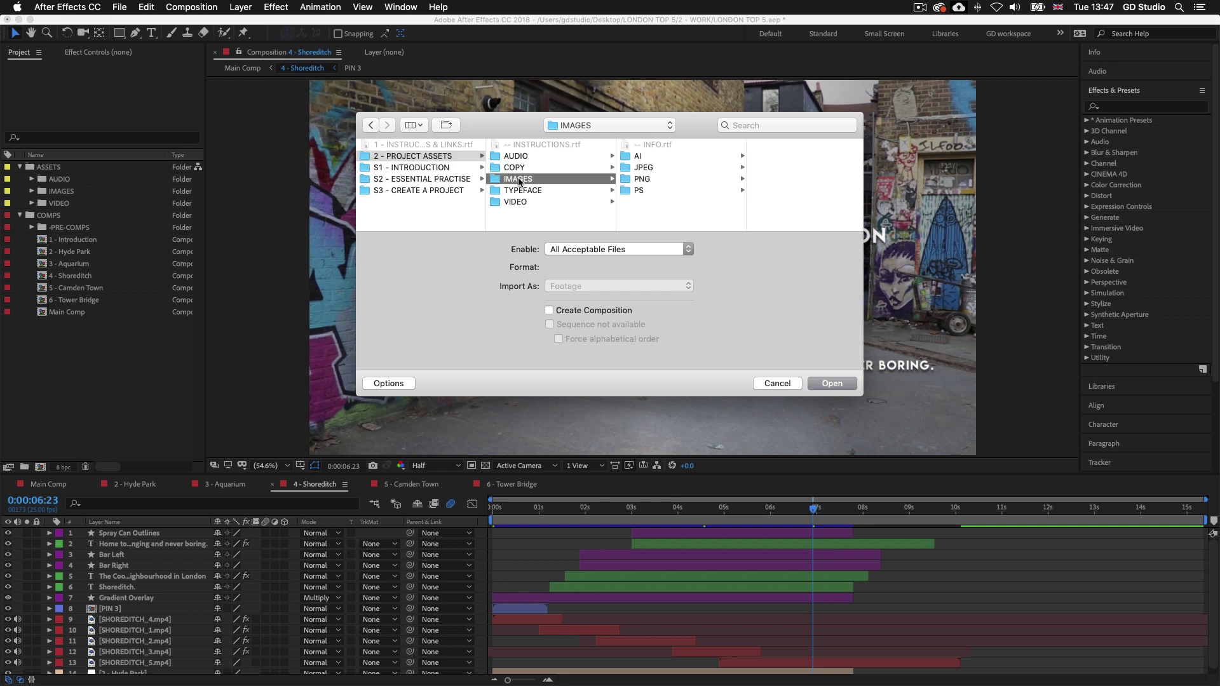
left_click(638, 168)
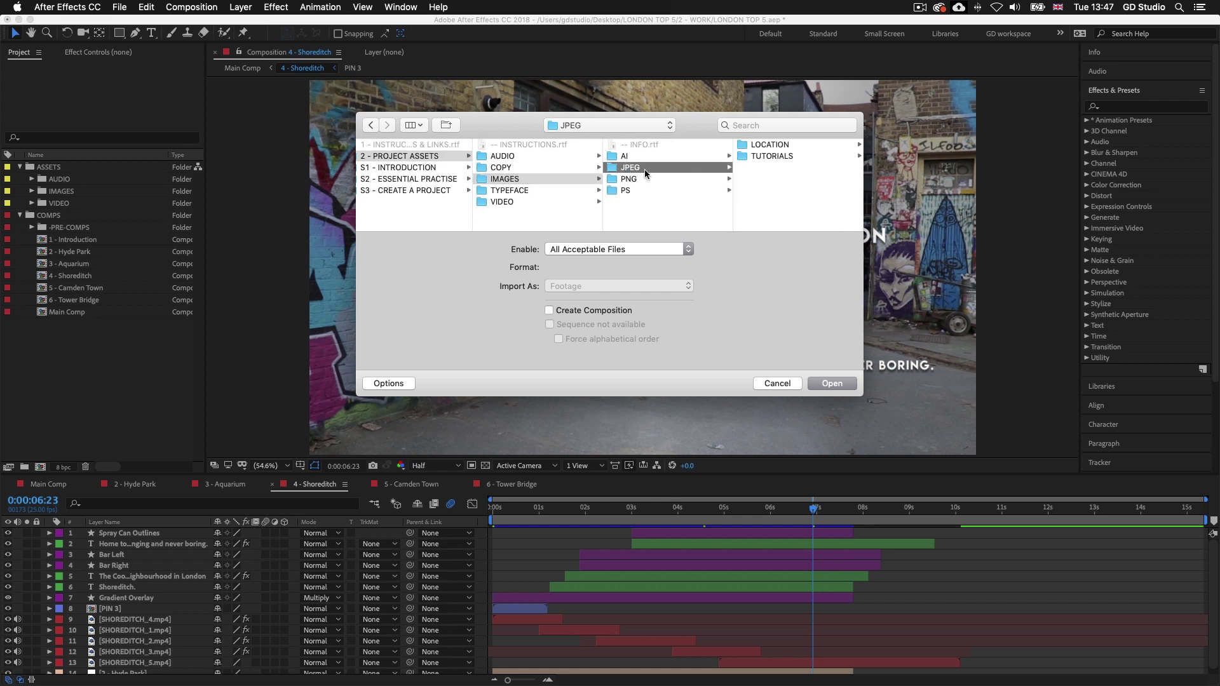
left_click(766, 146)
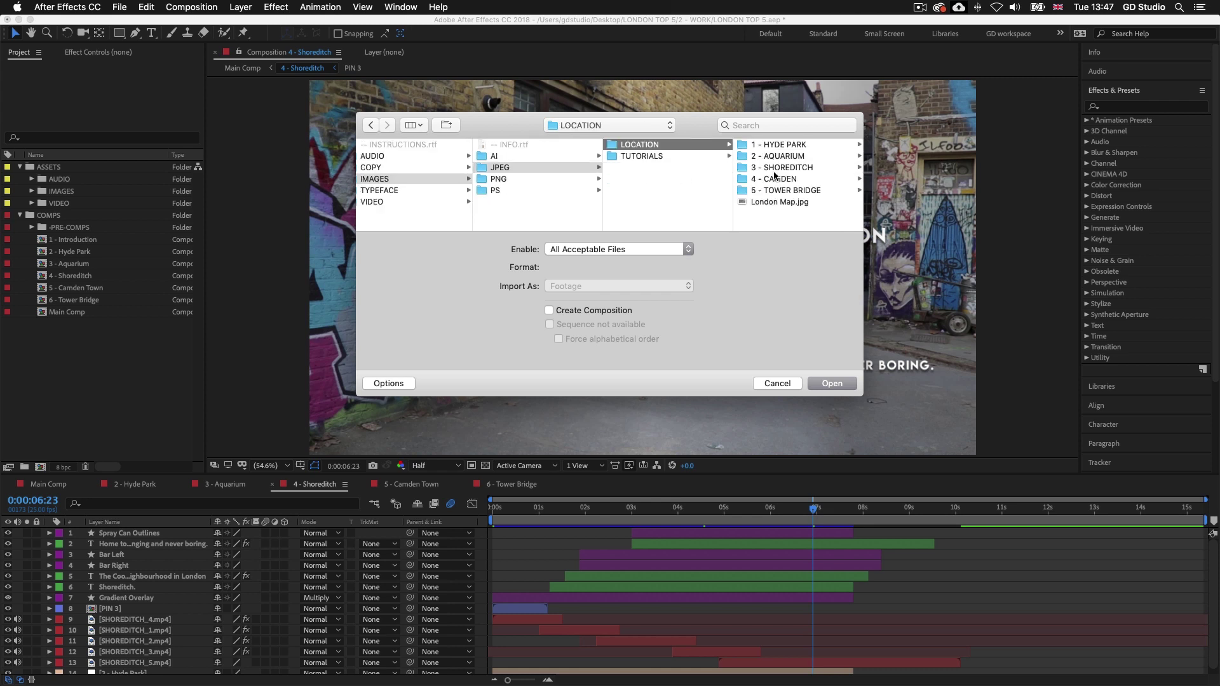
left_click(772, 168)
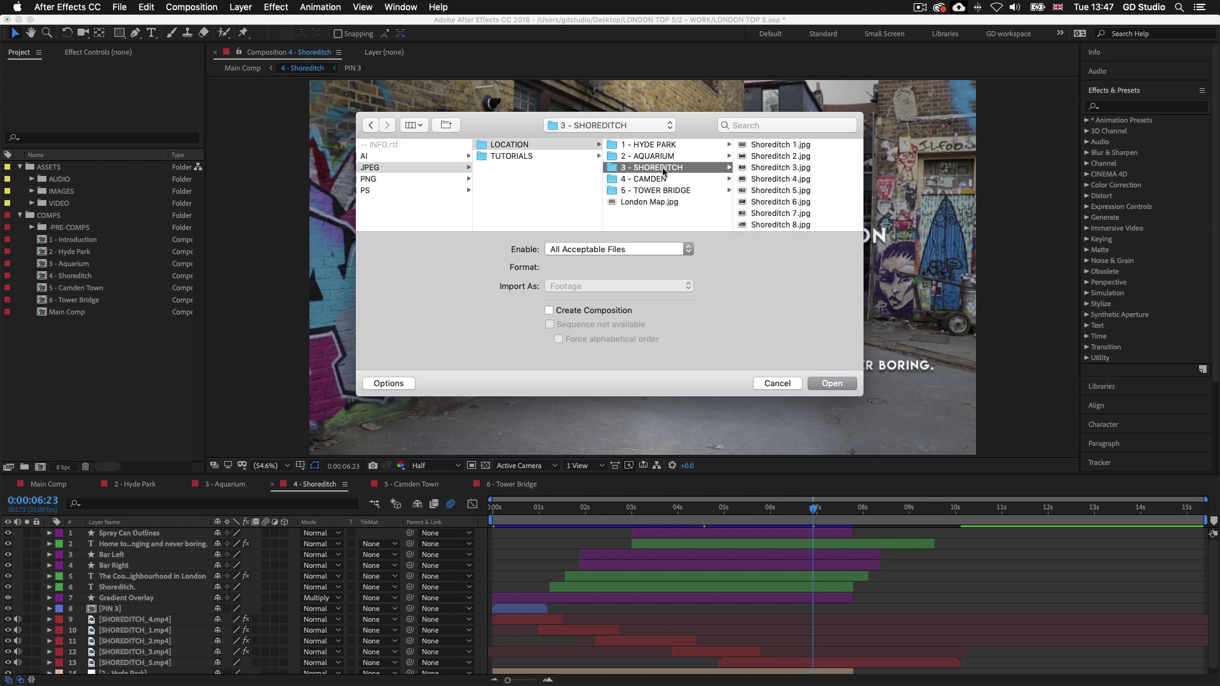
left_click(824, 383)
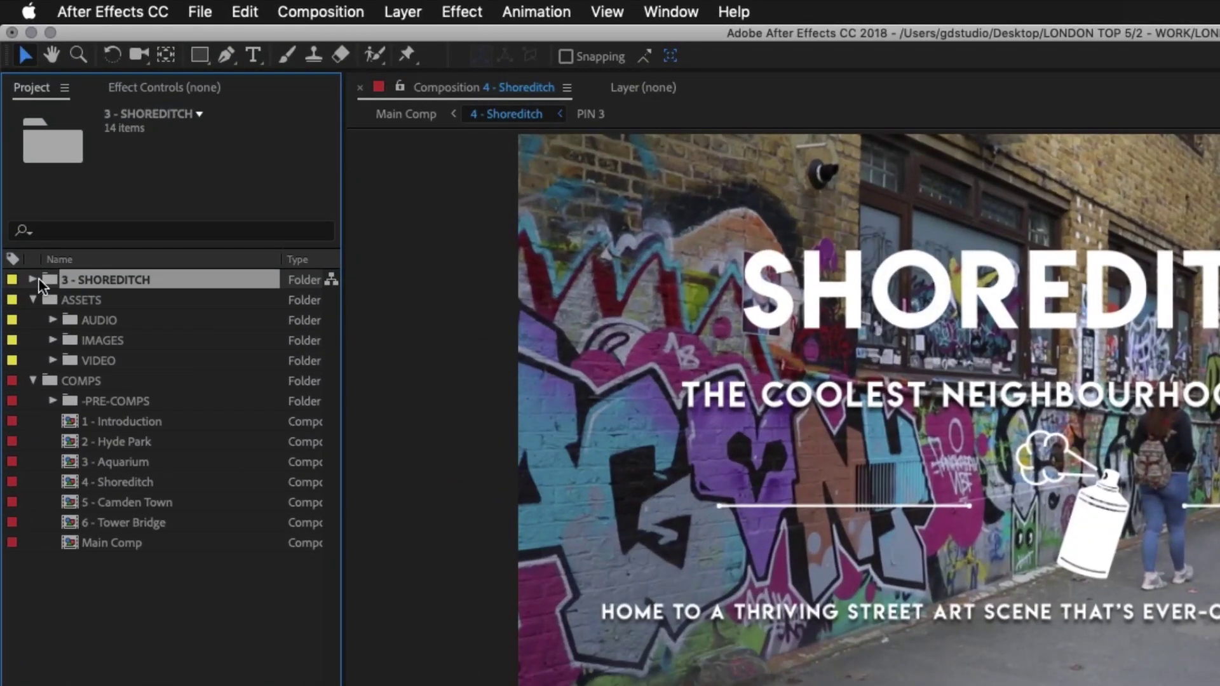
Step: Assign the Yellow label to the 3 - SHOREDITCH folder and its Shoreditch images, and collapse the folder
left_click(31, 279)
left_click(135, 563, "shift")
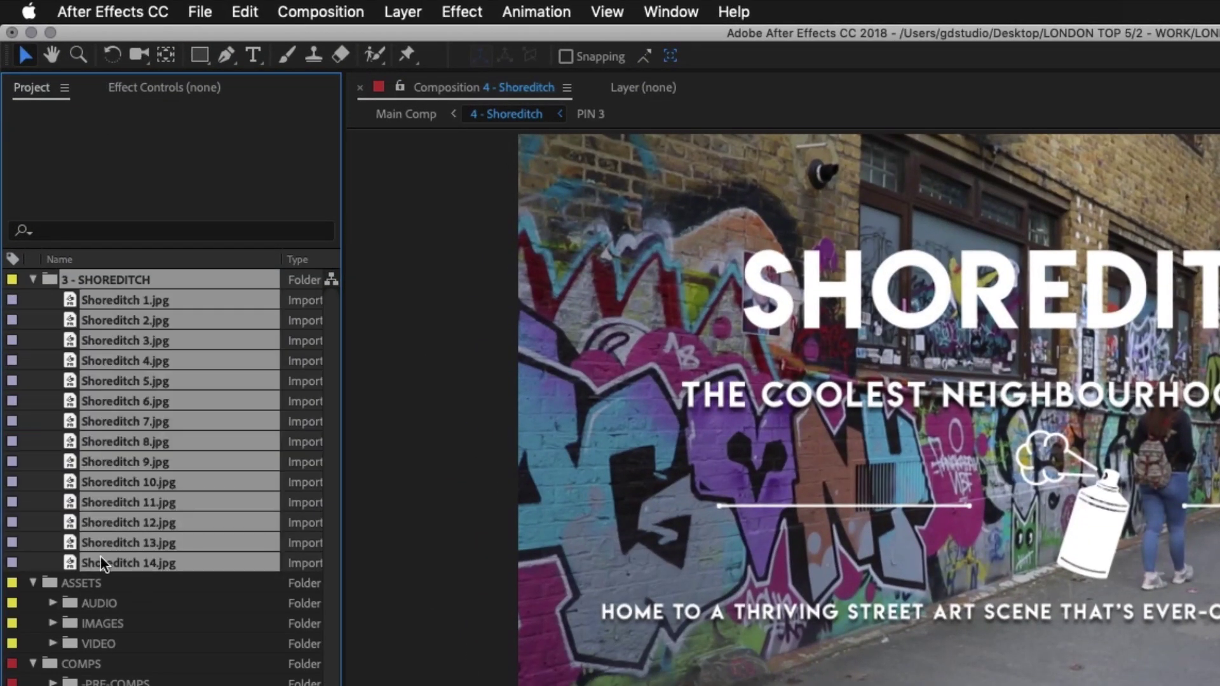
left_click(13, 524)
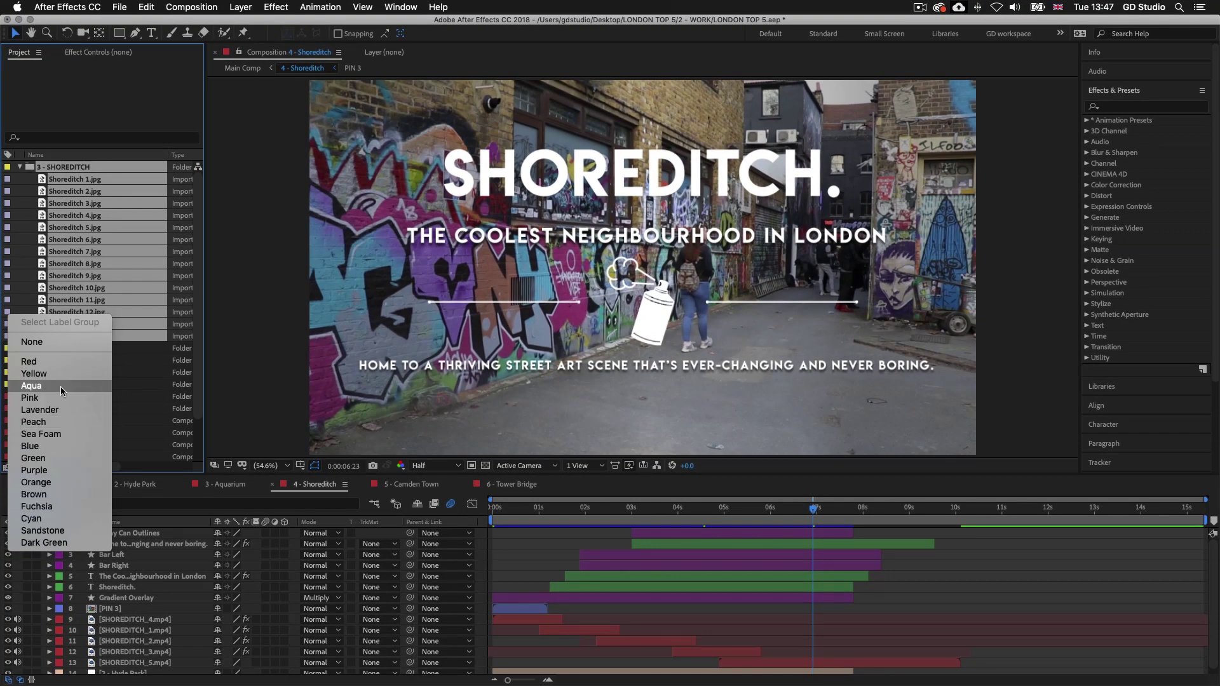
left_click(34, 373)
left_click(21, 166)
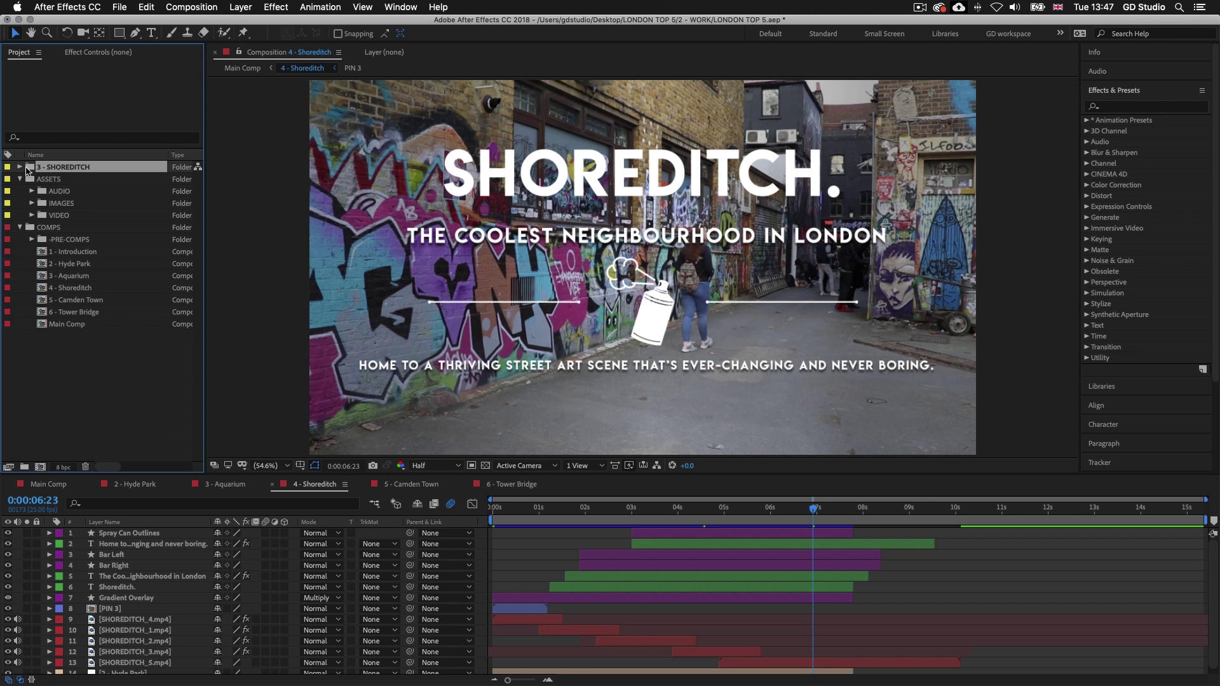
Step: Move the 3 - SHOREDITCH folder into ASSETS/IMAGES/JPG and expand it to list its images
left_click_drag(54, 169, 70, 216)
left_click(31, 191)
left_click(44, 204)
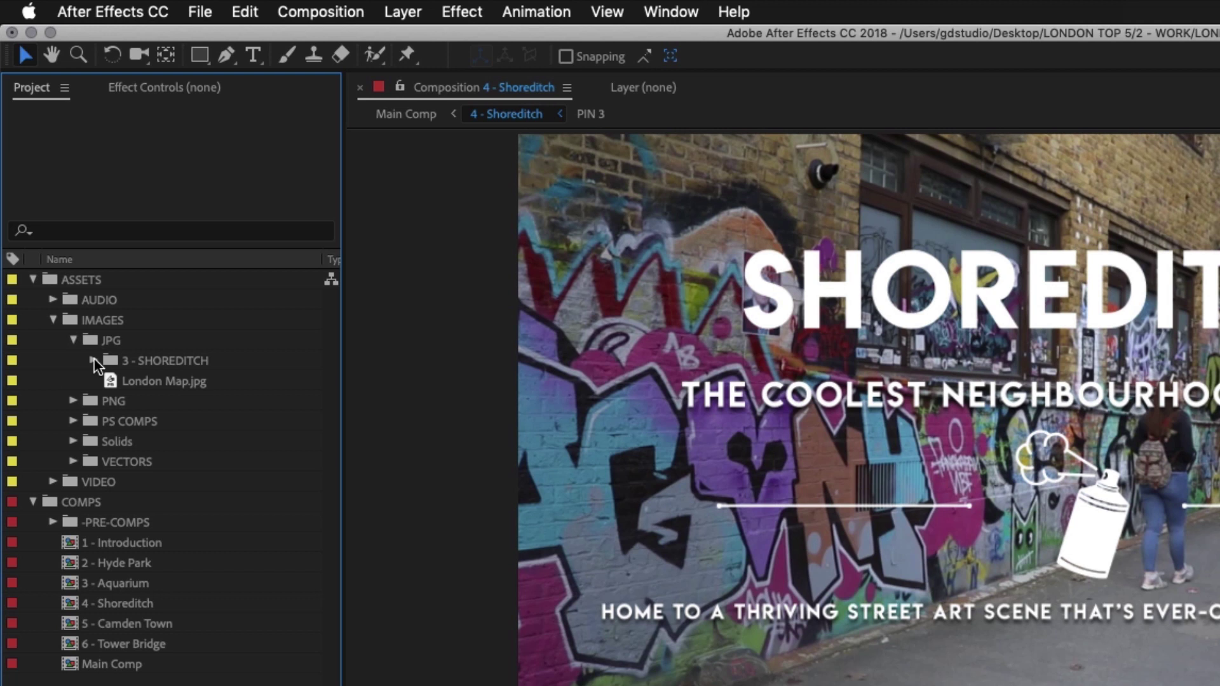
left_click(94, 359)
scroll(222, 452, "down", 1)
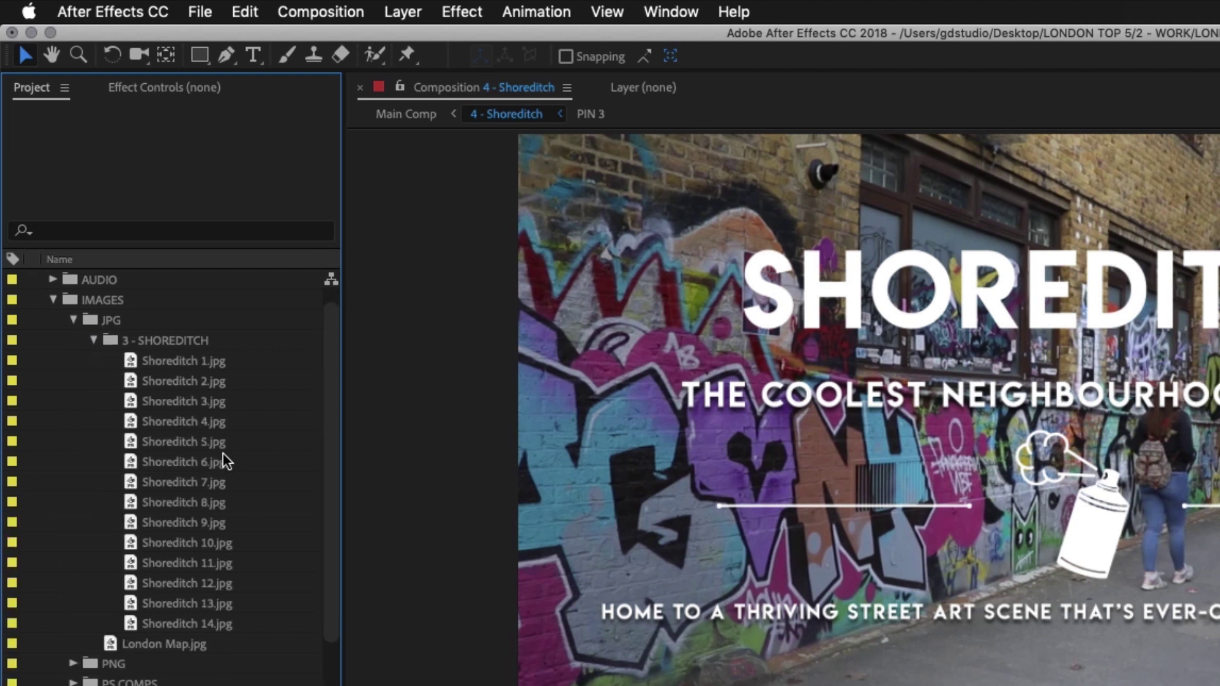
Step: Add Shoreditch 1.jpg through Shoreditch 5.jpg in order as layers above the existing ones in the 4 - Shoreditch composition
left_click(182, 363)
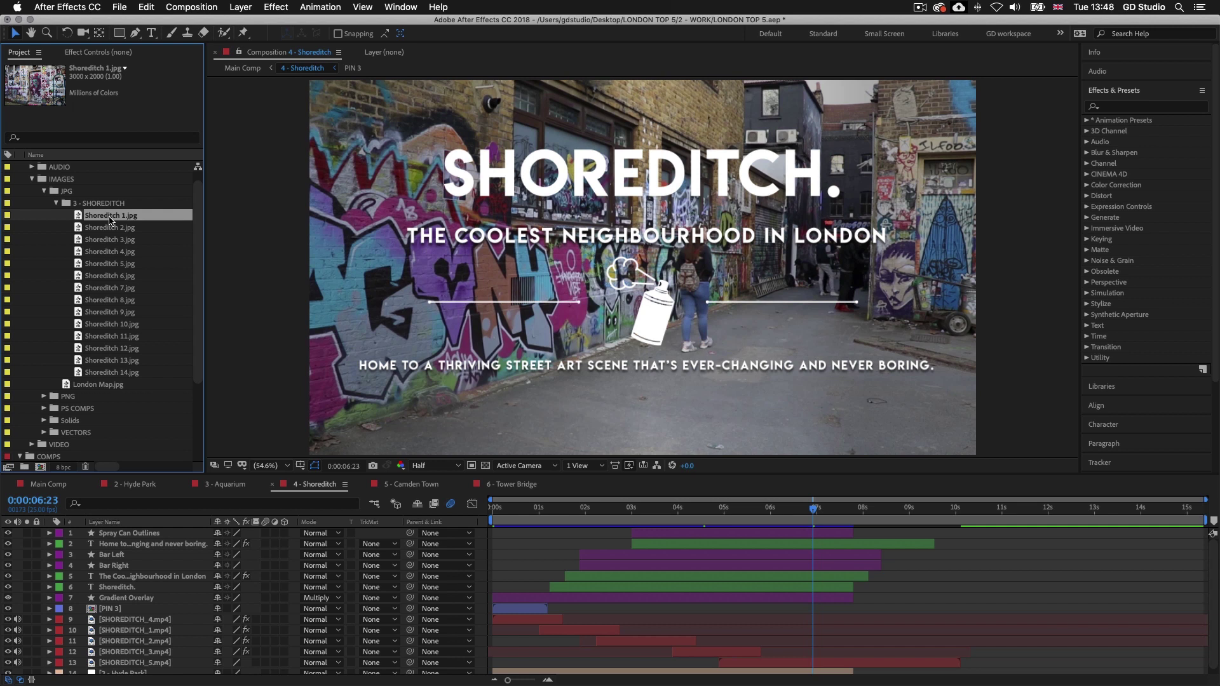
key("super+slash")
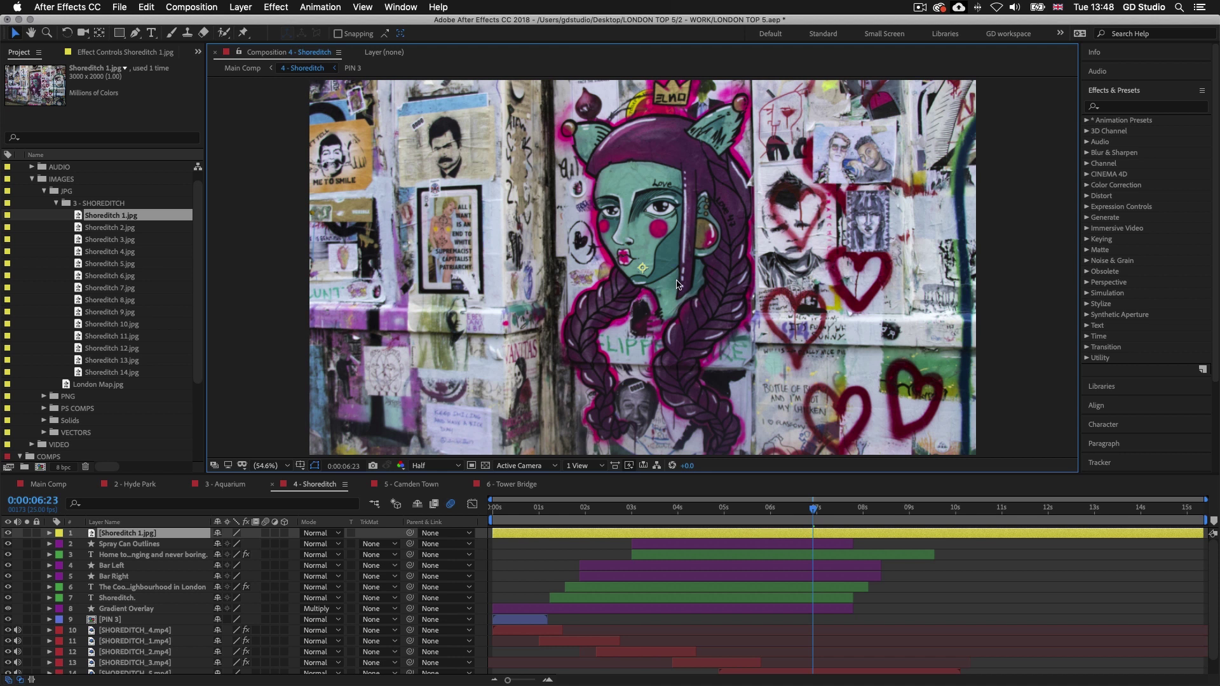
scroll(677, 284, "down", 3)
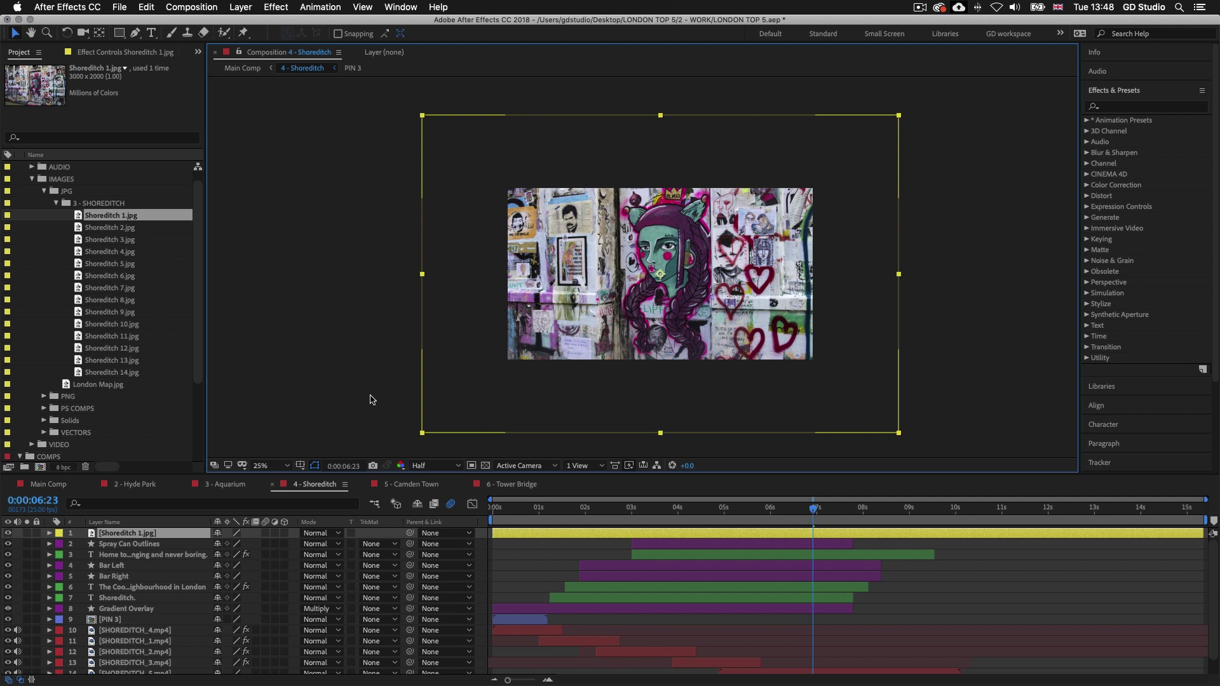
left_click(117, 230)
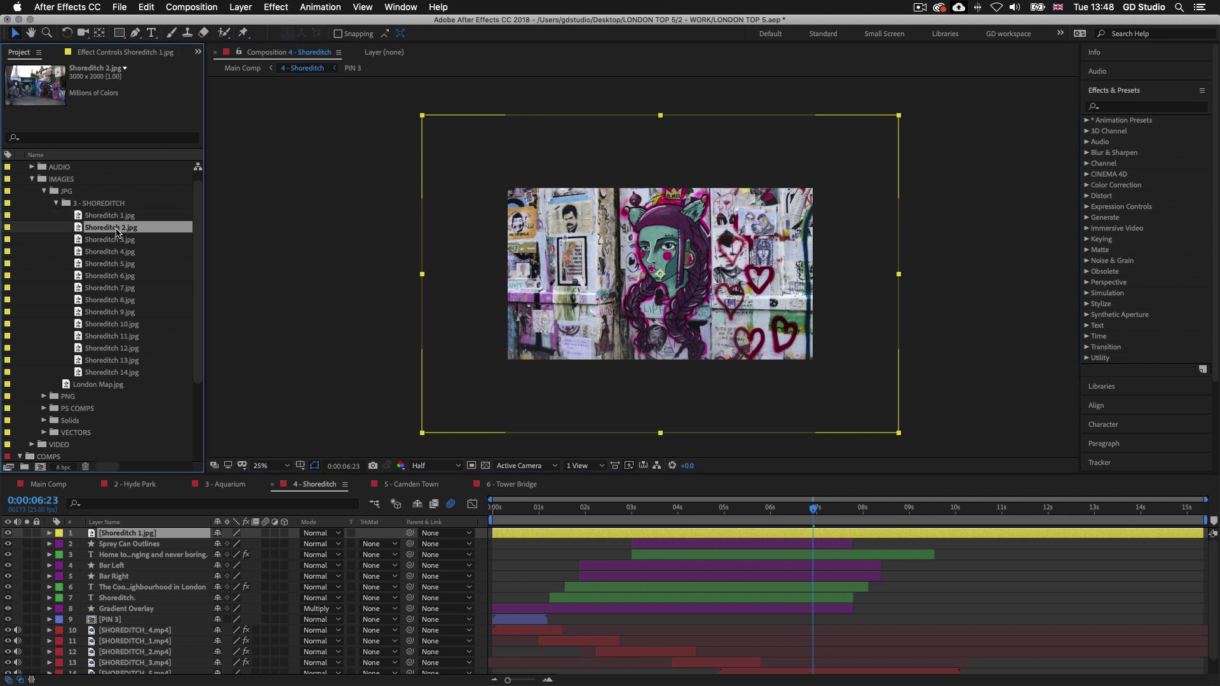
key("super+slash")
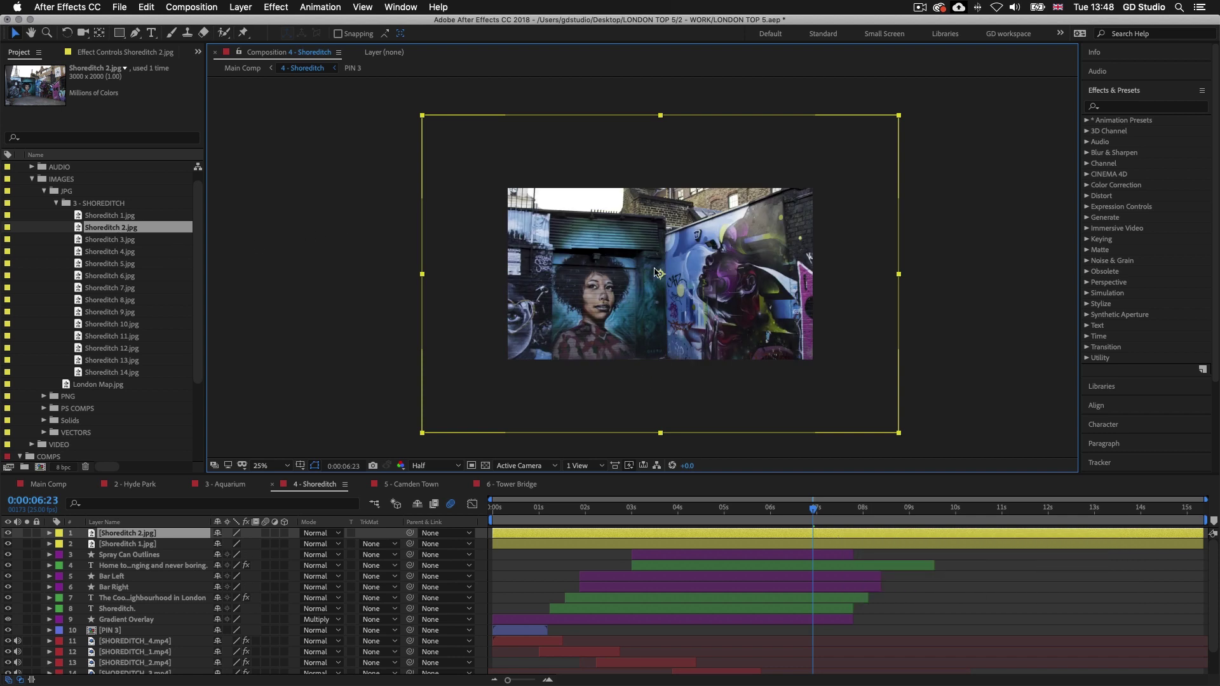
left_click(121, 244)
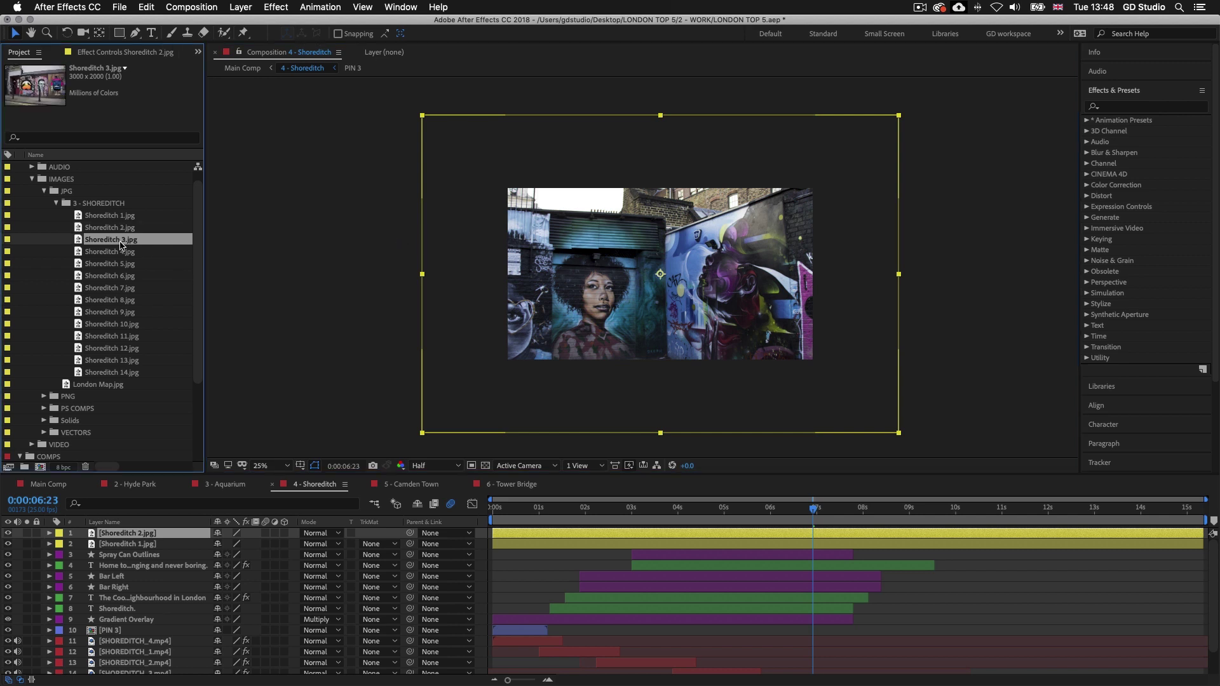
key("super+slash")
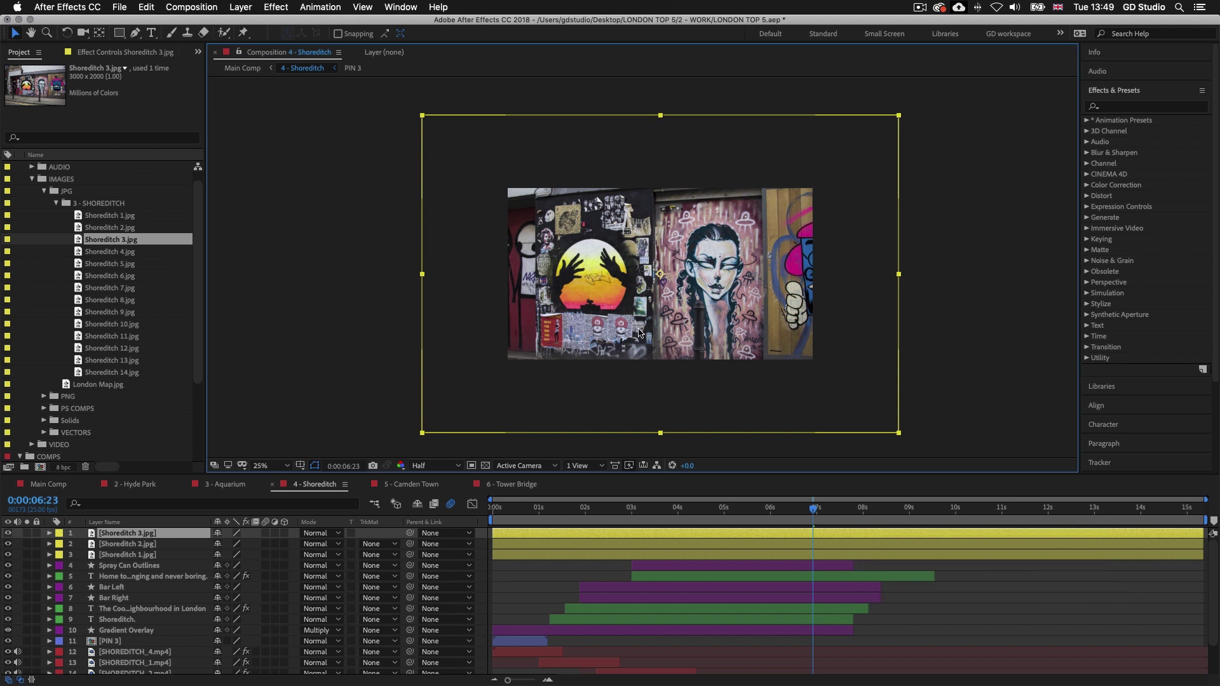
left_click(125, 254)
key("super+slash")
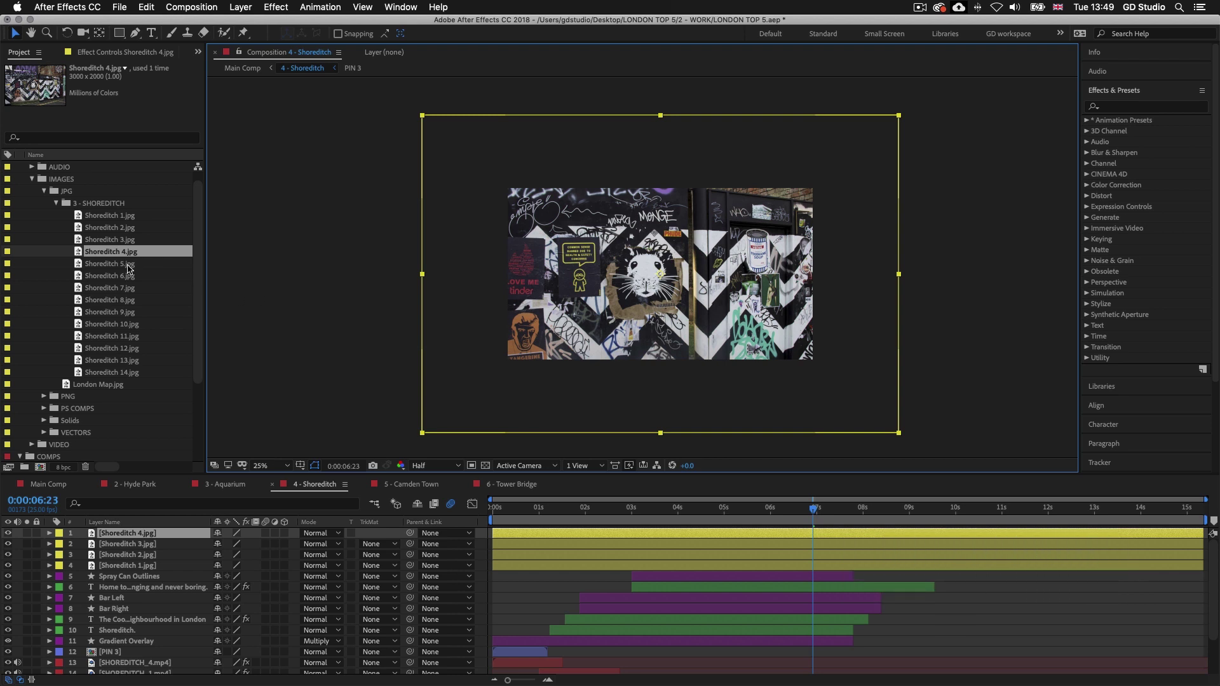
left_click(125, 263)
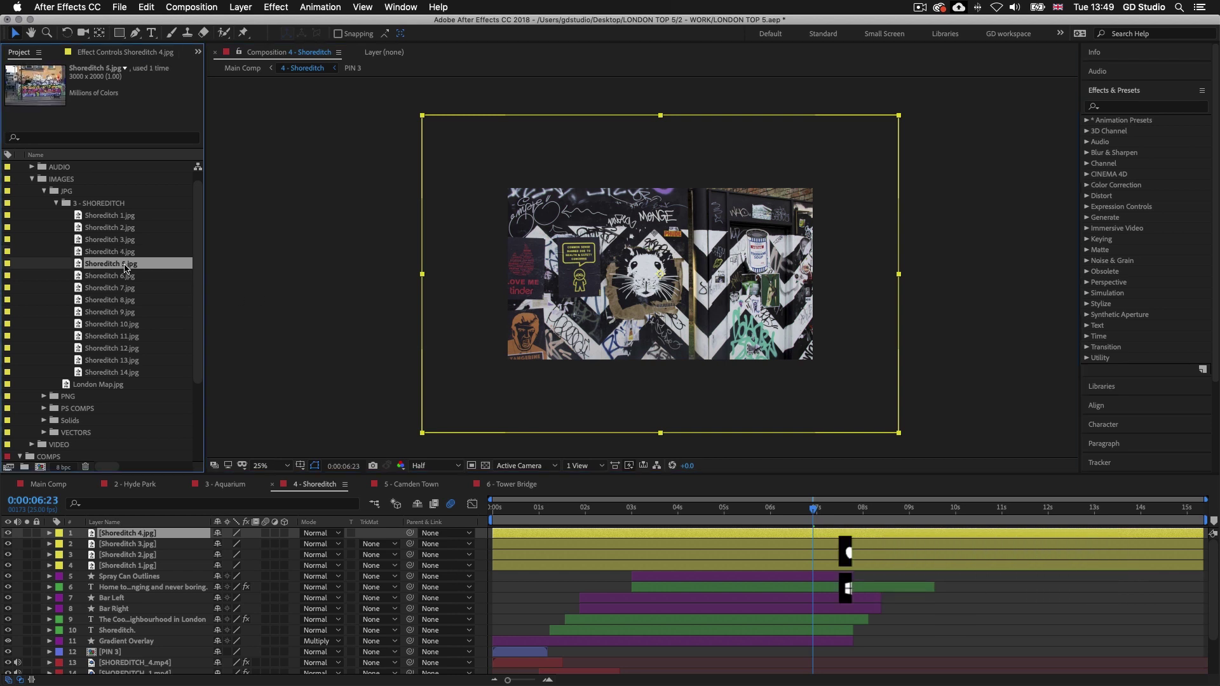
key("super+slash")
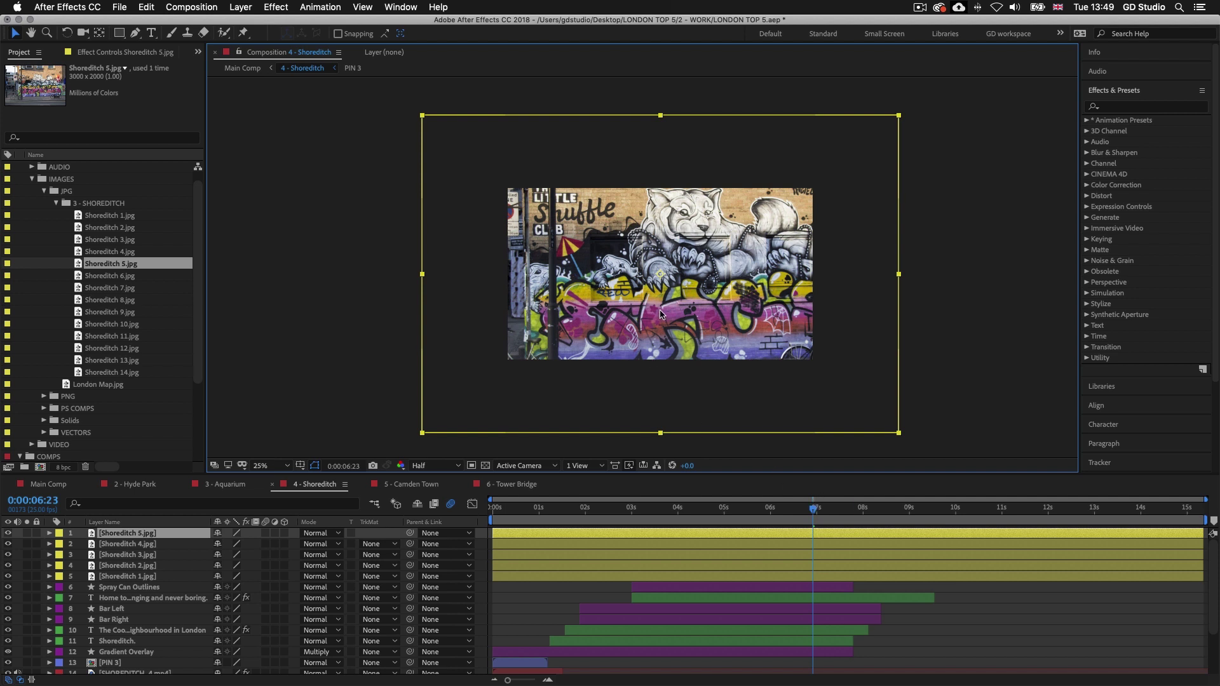
Step: Assign the Yellow label to all five Shoreditch image layers in the timeline
left_click(716, 536)
left_click(703, 578, "shift")
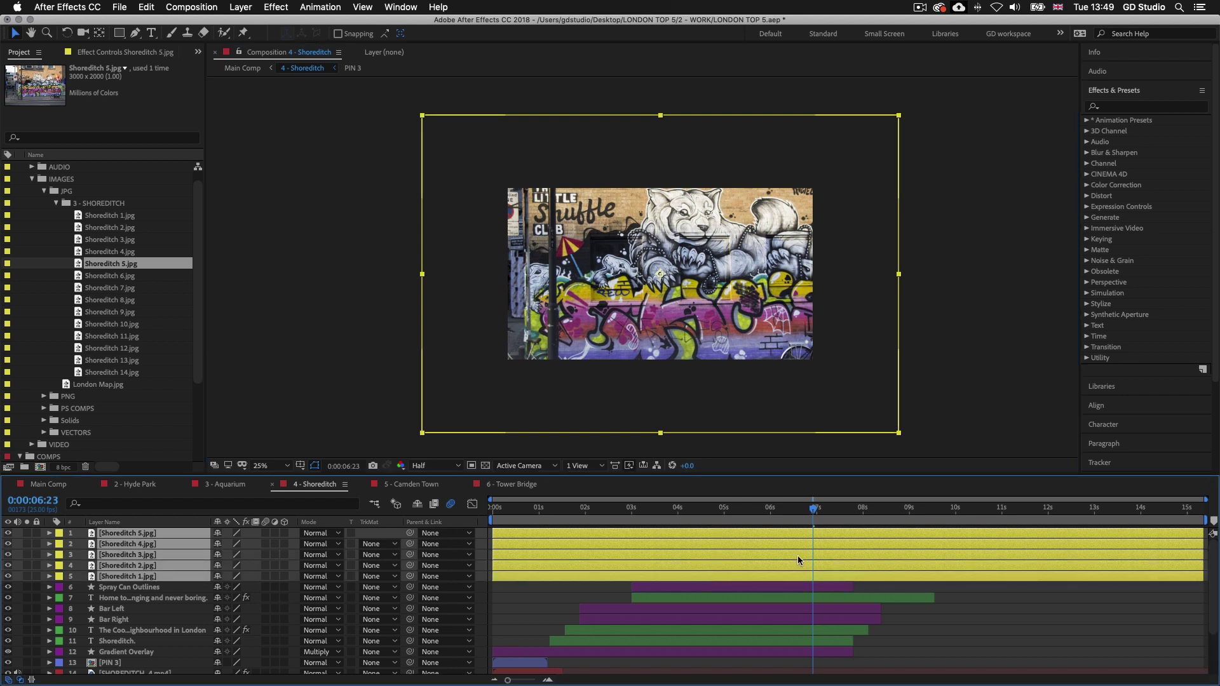
left_click(59, 565)
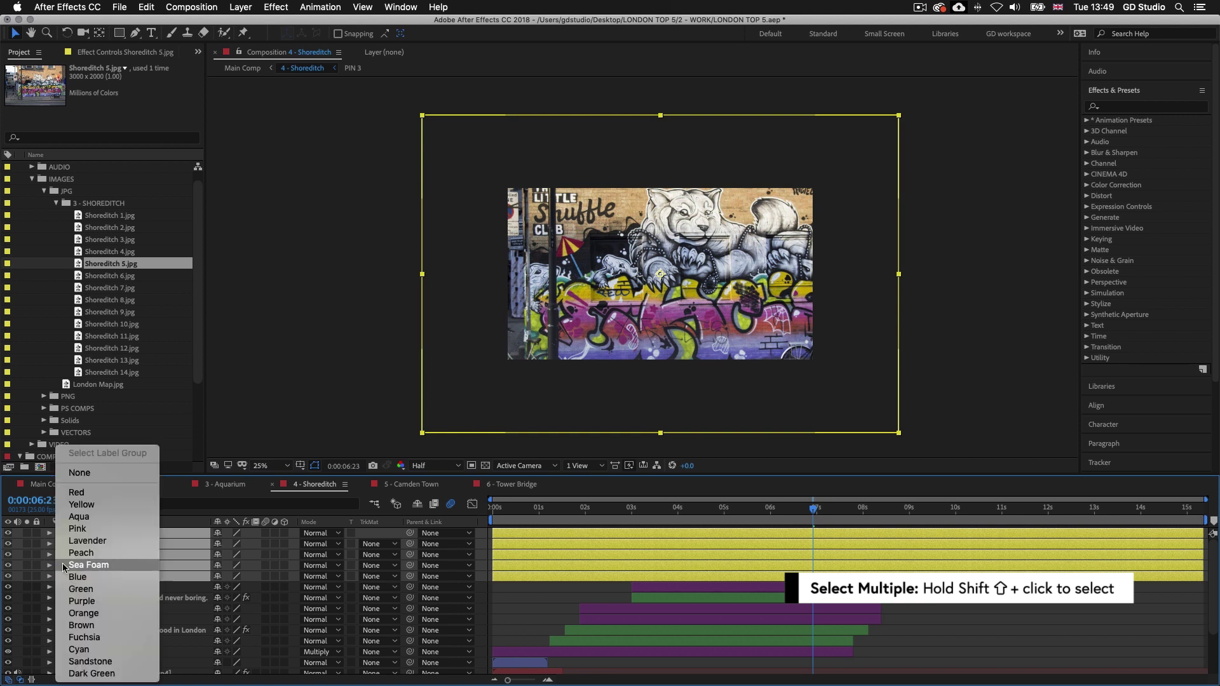
left_click(82, 504)
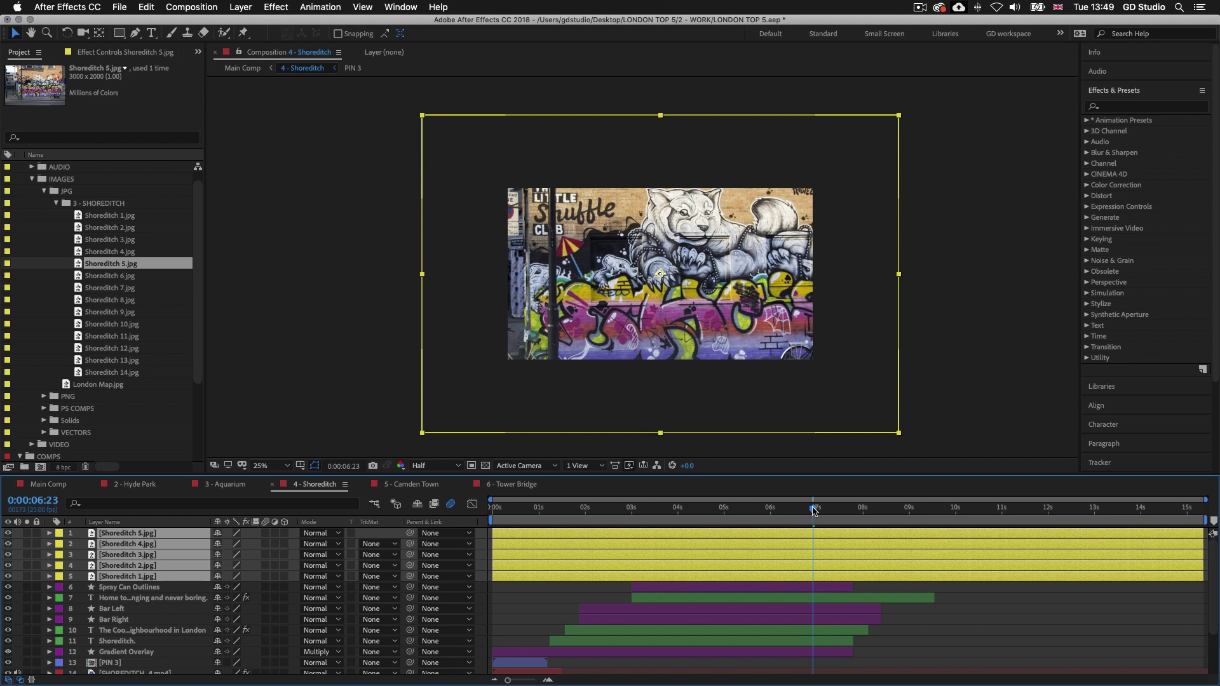
Step: Trim the five Shoreditch image layers to start at 0:00:04:24 and end at 0:00:07:00
left_click_drag(813, 510, 722, 510)
key("alt+bracketleft")
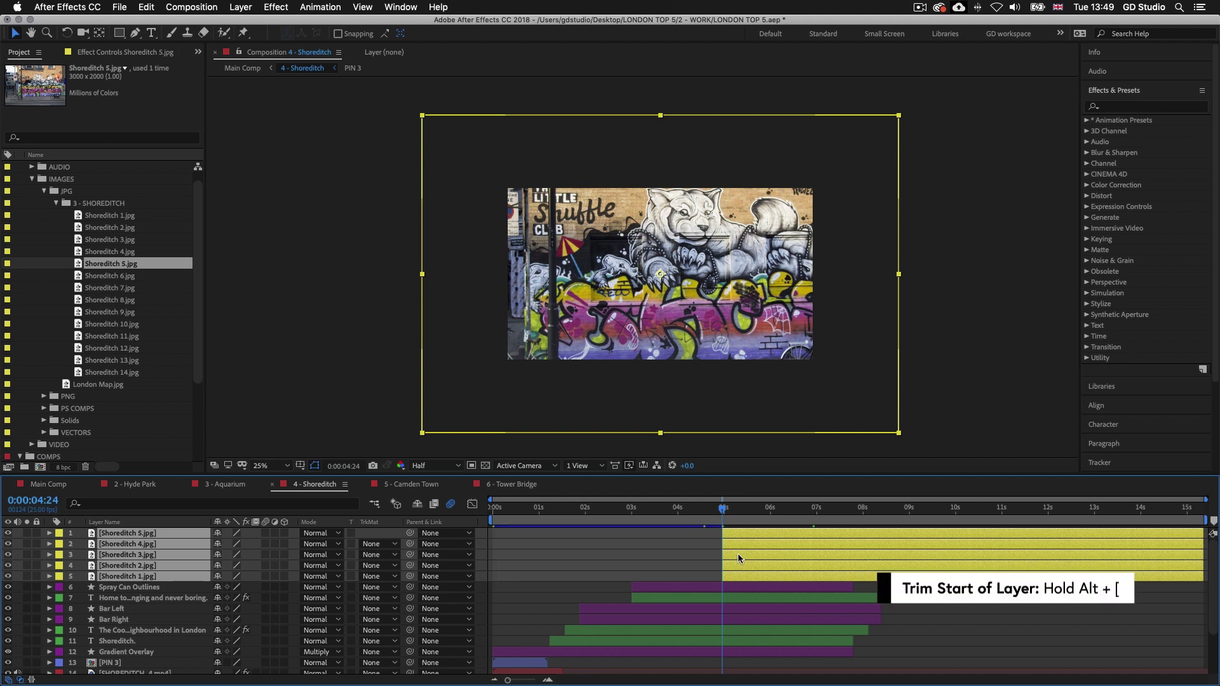
key("shift+slash")
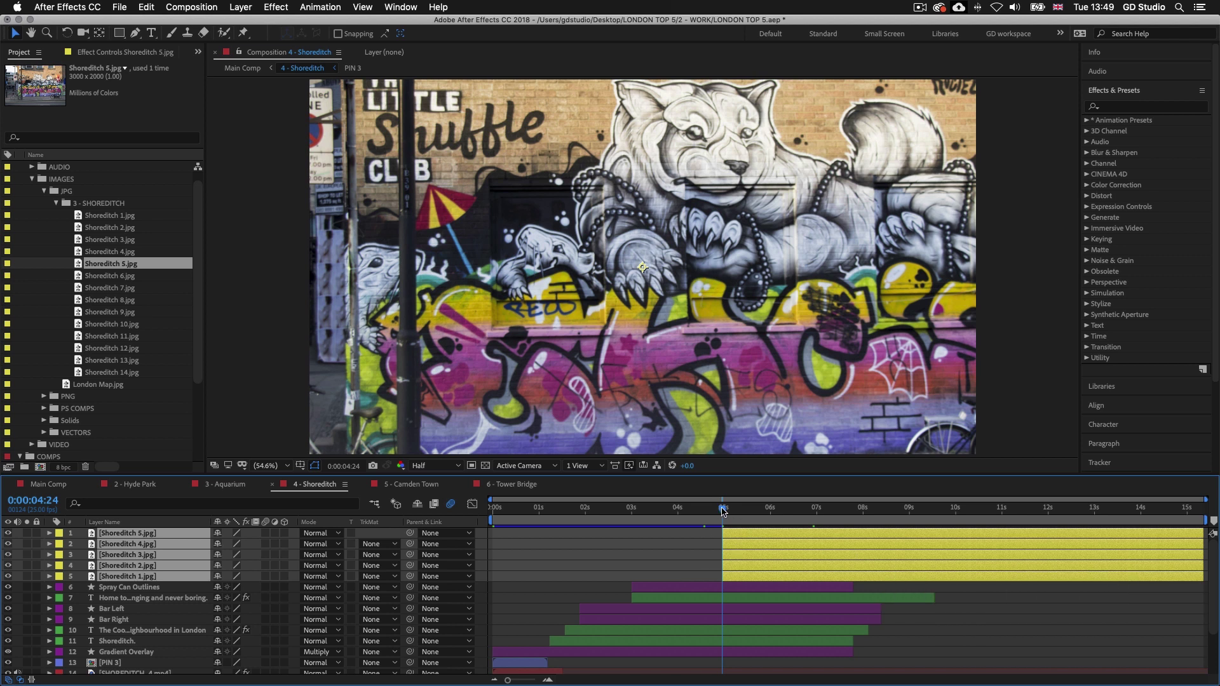
left_click_drag(723, 511, 818, 507)
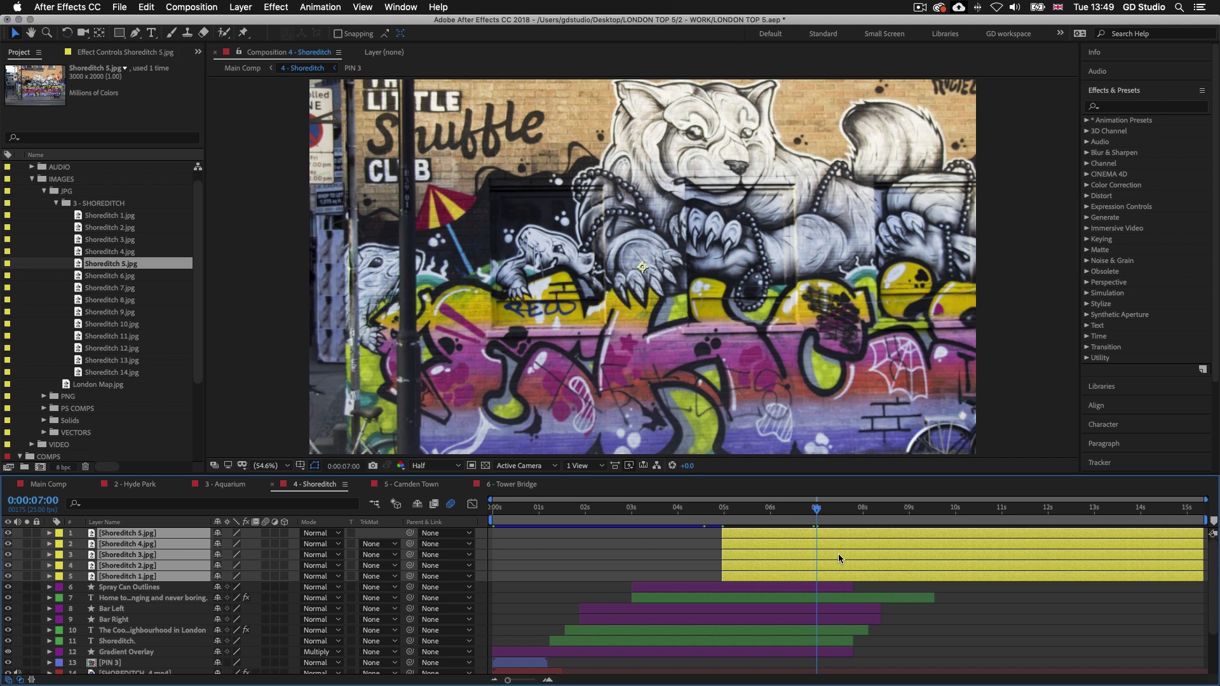
key("alt+bracketright")
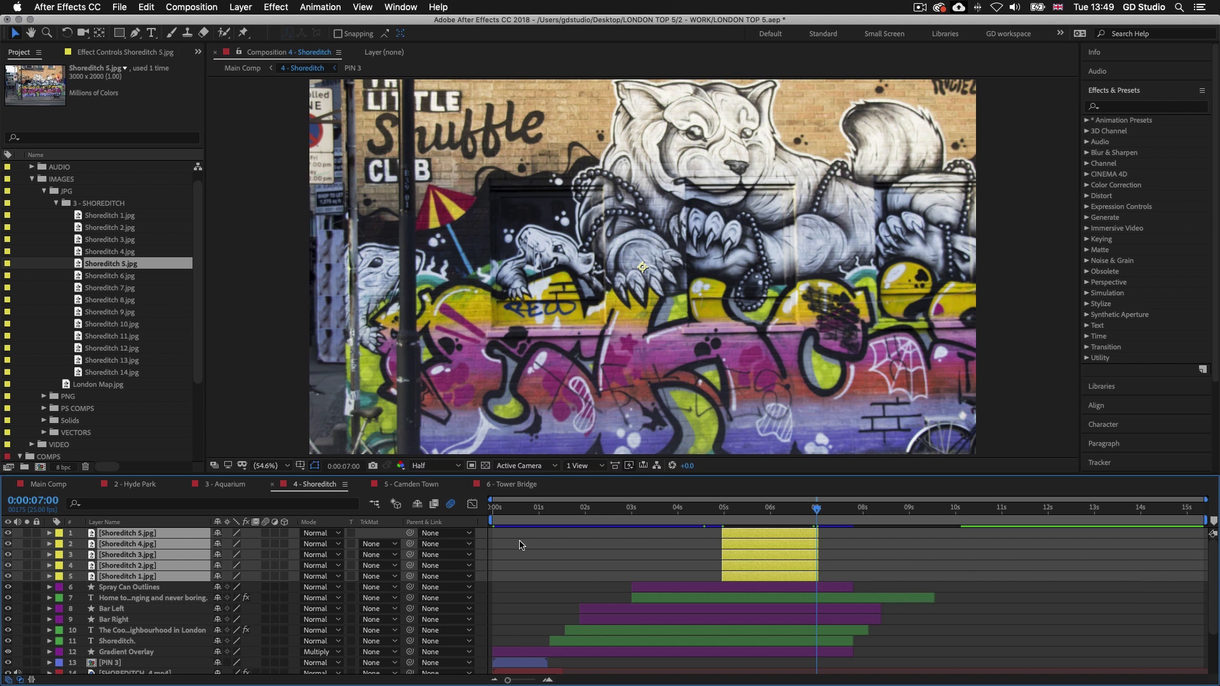
left_click(862, 573)
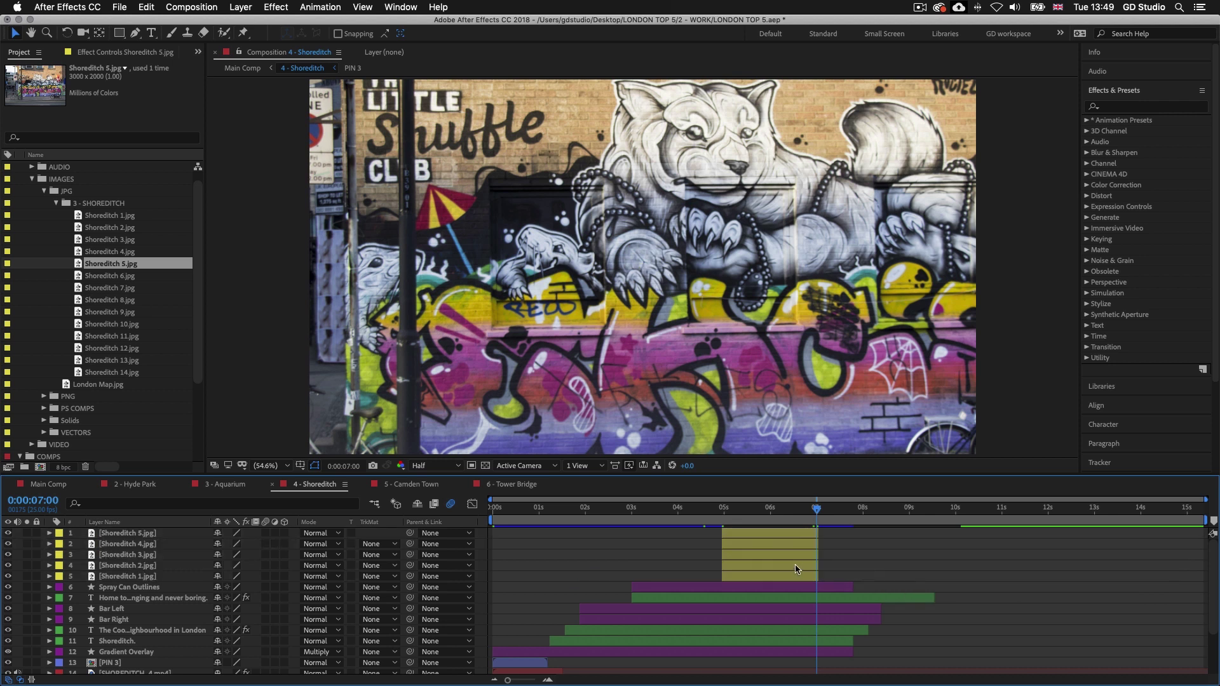
Step: Place the Shoreditch 2 to 5 image layers end to end after Shoreditch 1, extending Shoreditch 5 to the composition's end
left_click(732, 567)
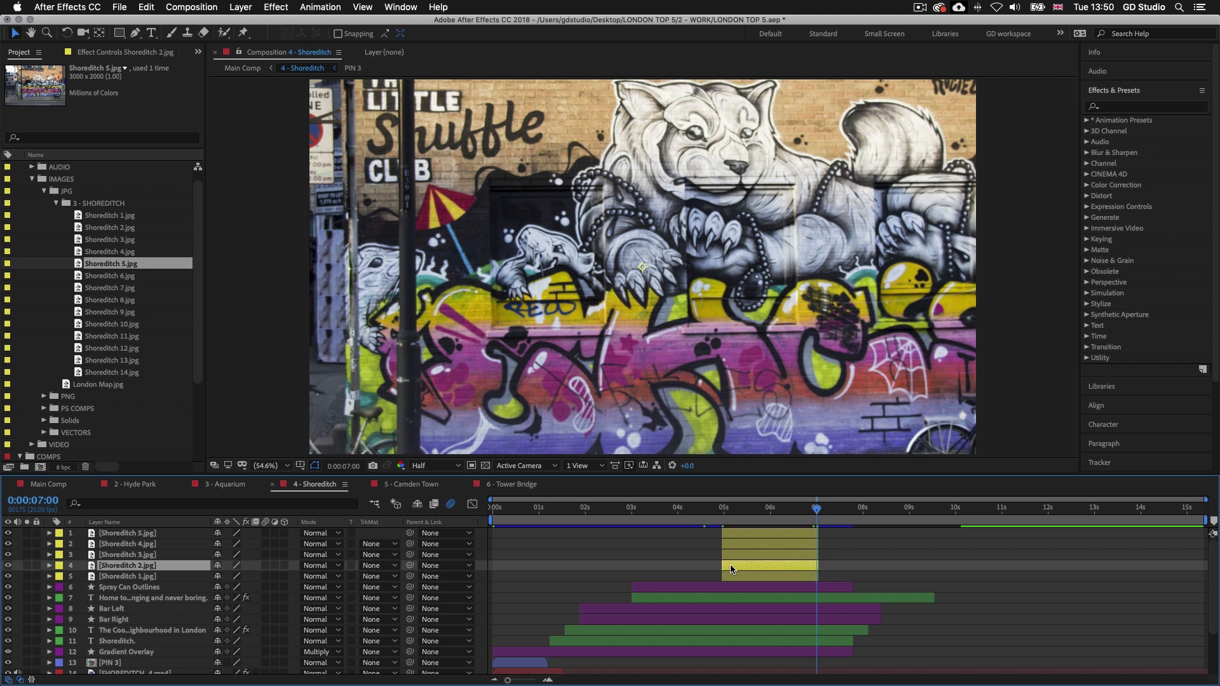
left_click_drag(731, 567, 795, 562)
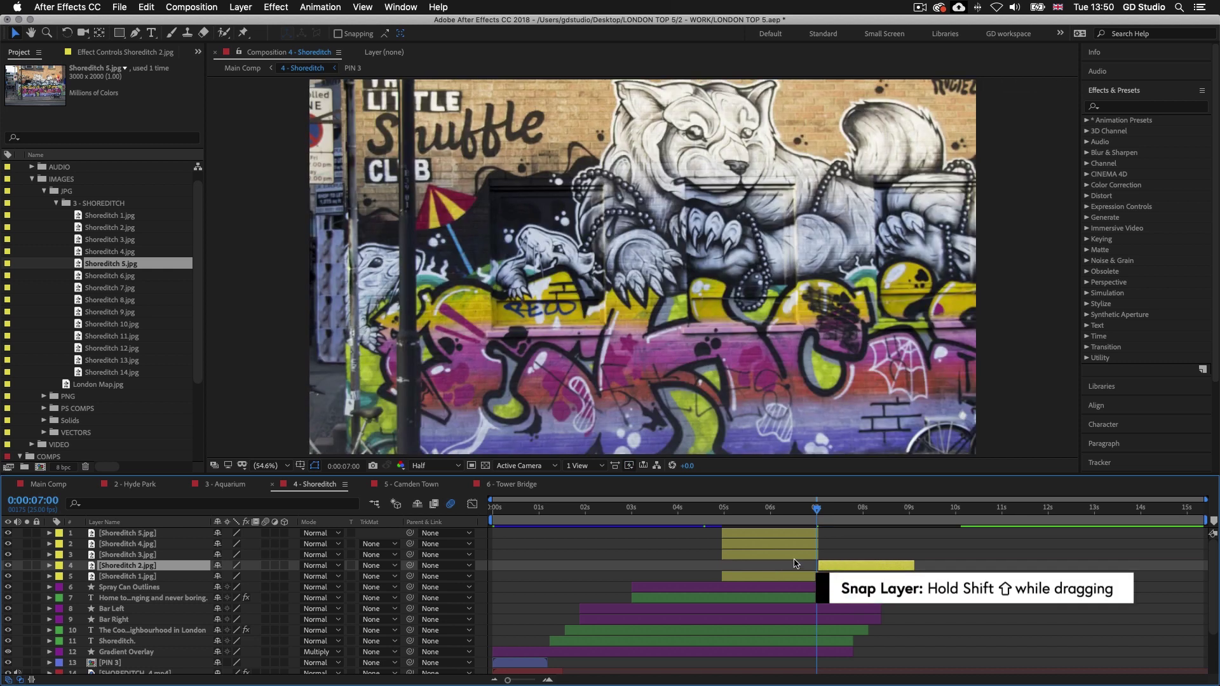
left_click(753, 554)
left_click_drag(751, 554, 924, 554)
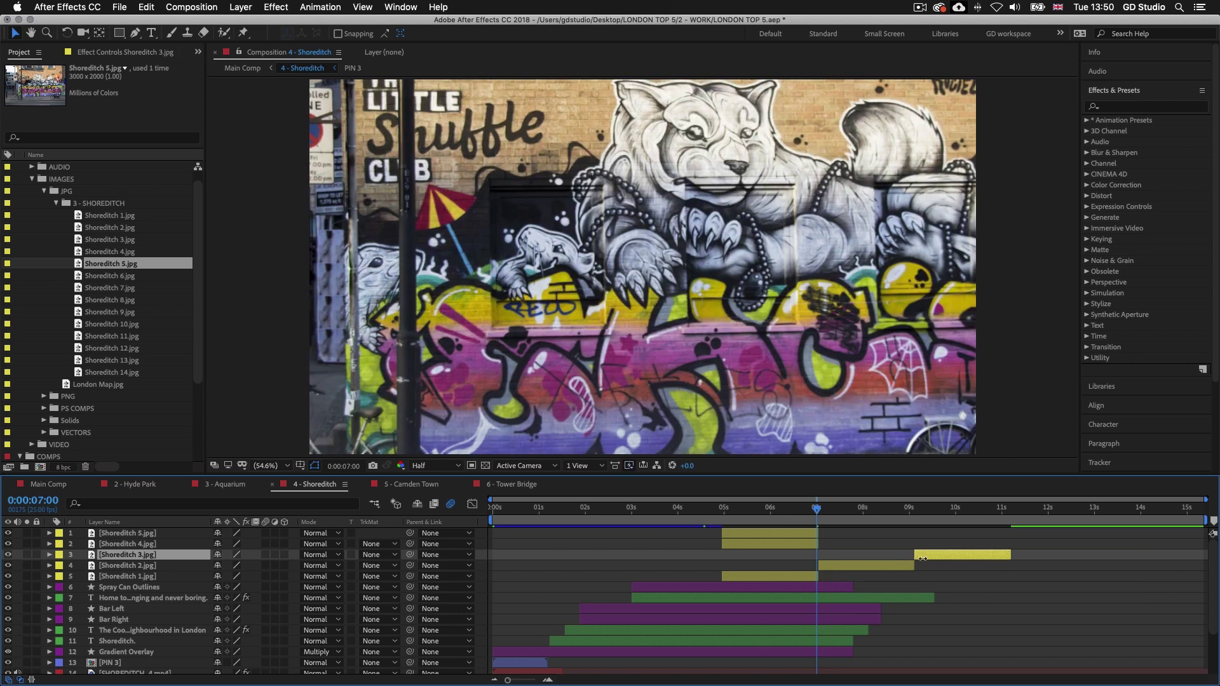
left_click(748, 548)
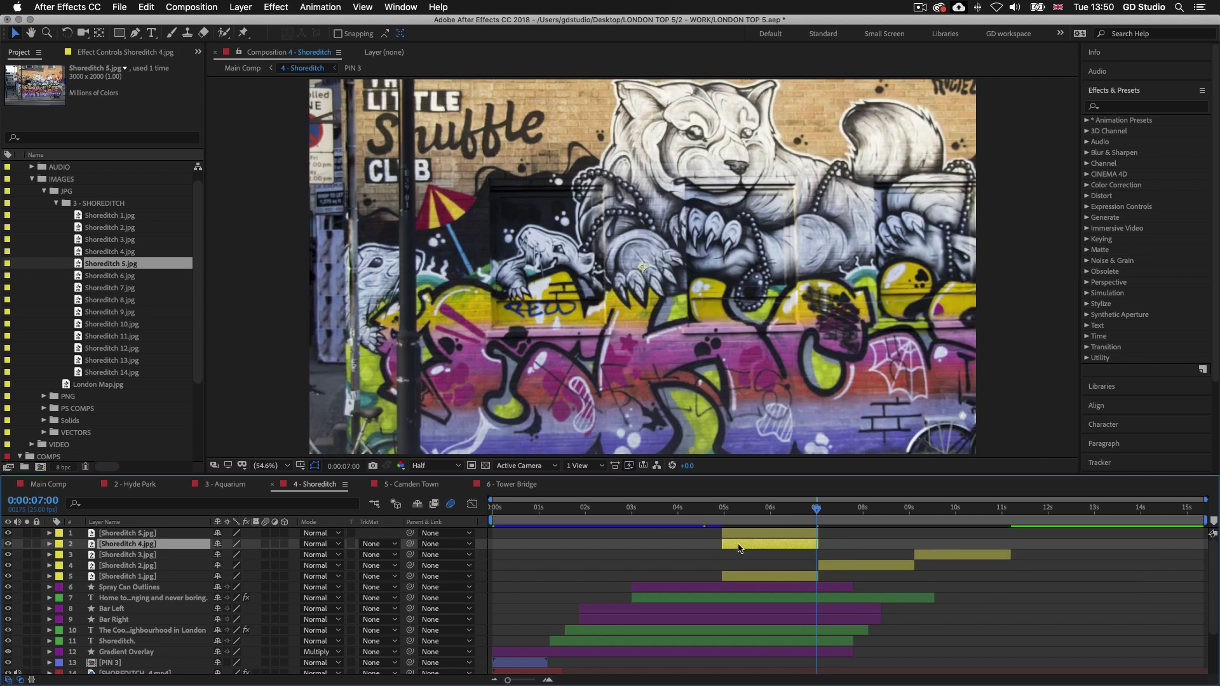
left_click_drag(768, 549, 1024, 547)
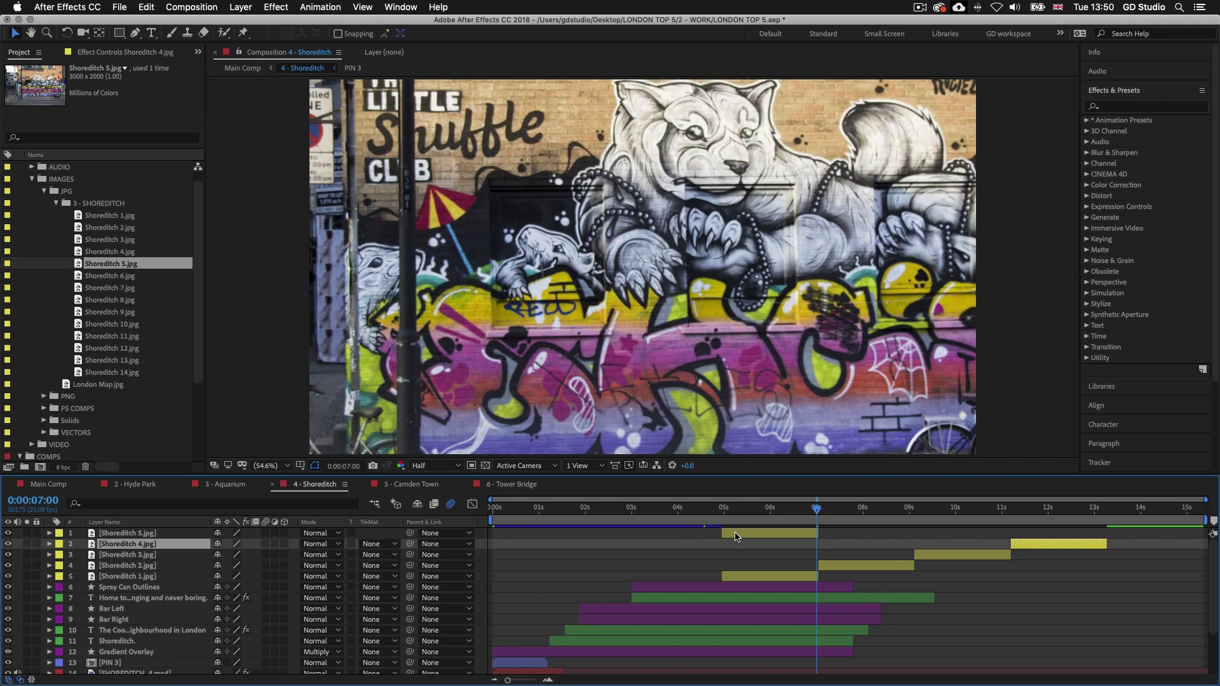
left_click_drag(745, 535, 1122, 535)
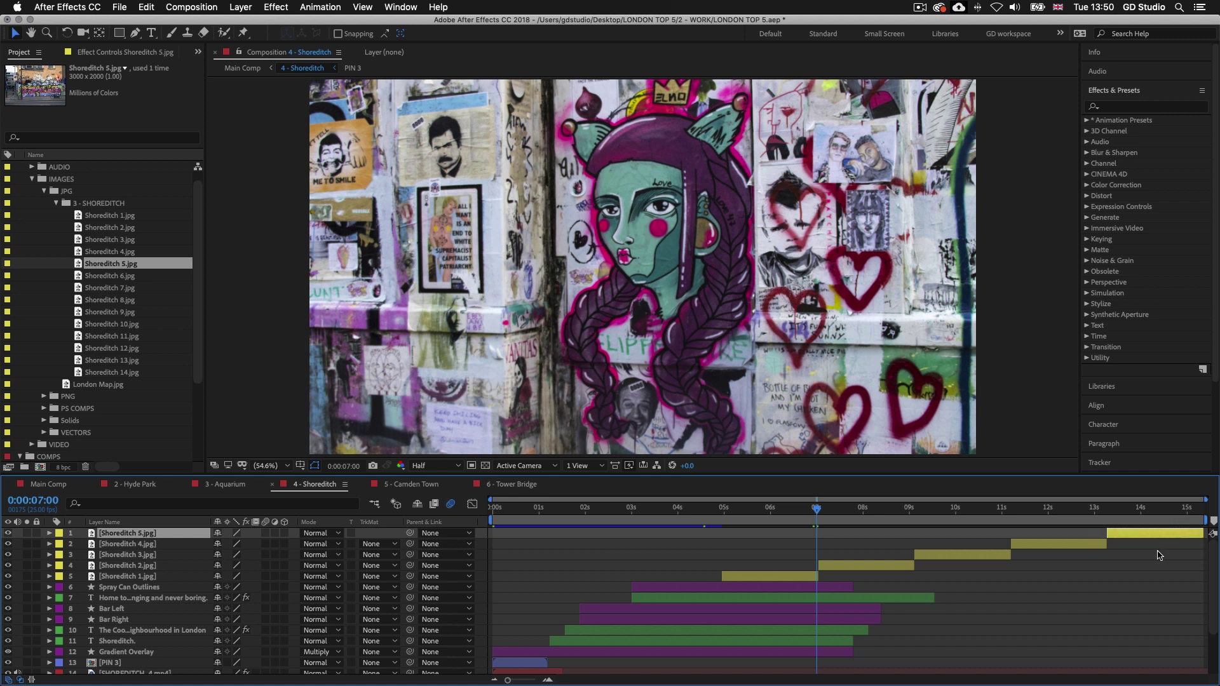
mouse_move(1200, 531)
left_mouse_down()
mouse_move(1163, 532)
mouse_move(1212, 532)
left_mouse_up()
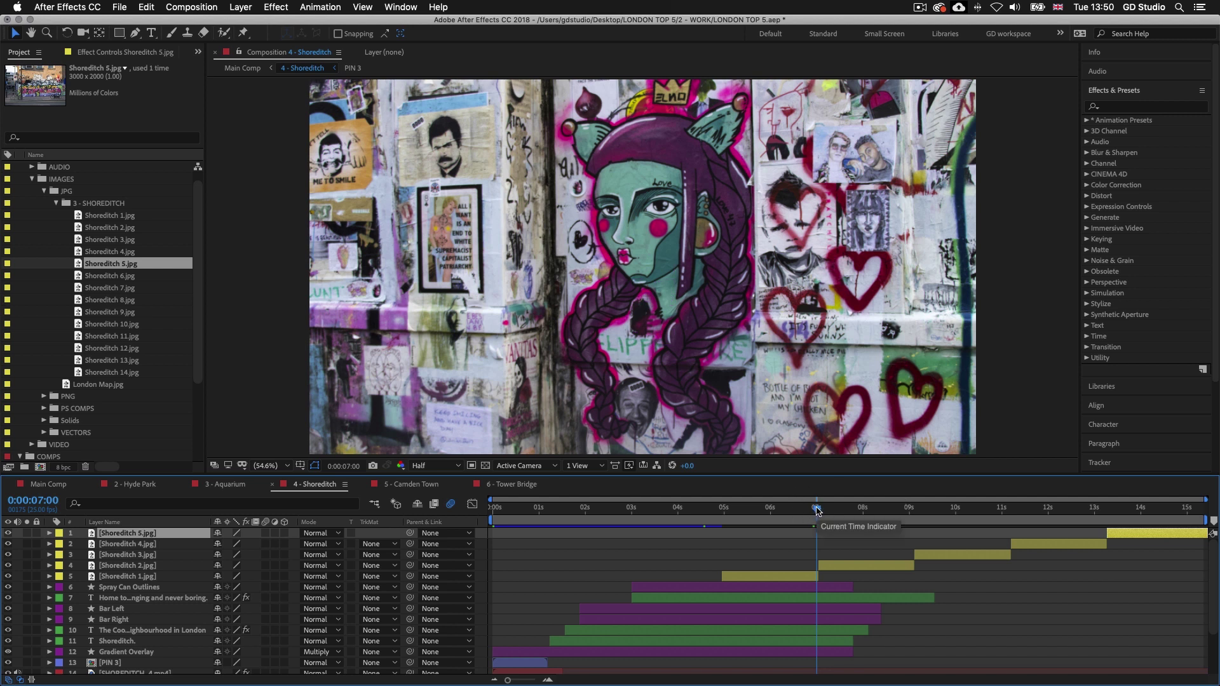
Step: Move the five Shoreditch image layers below PIN 3 and above the SHOREDITCH_4.mp4 layer in the enlarged timeline
key("Page_Up")
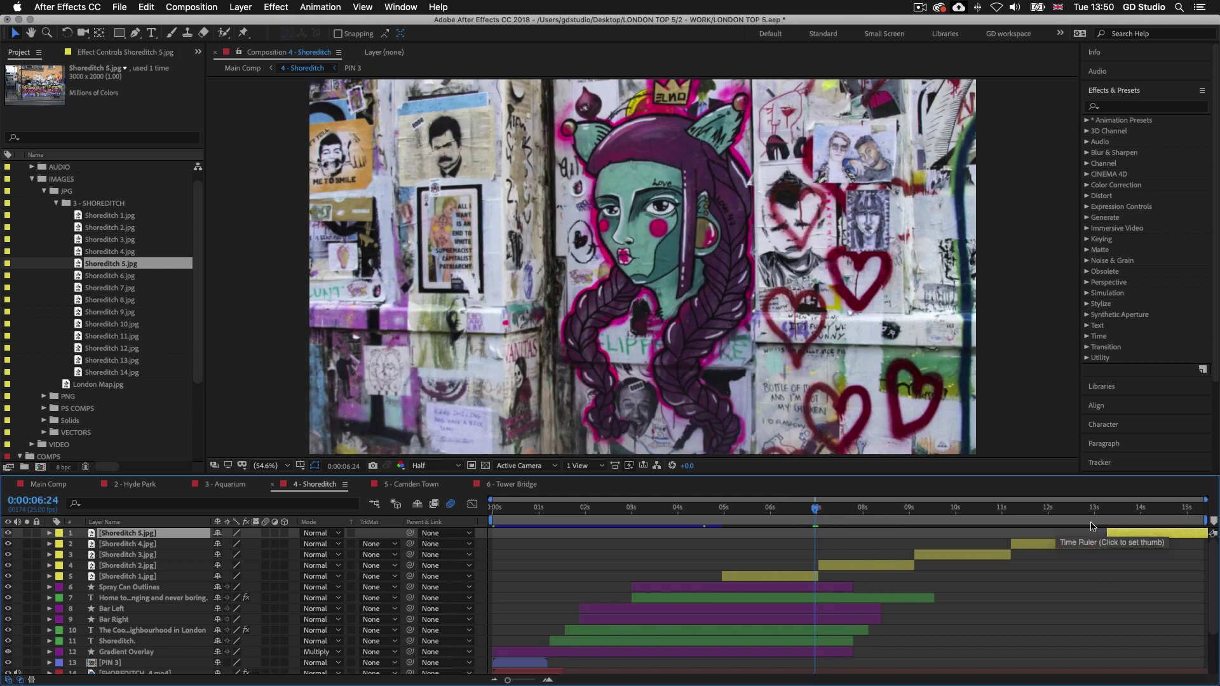
left_click(1142, 513)
left_click(773, 572, "shift")
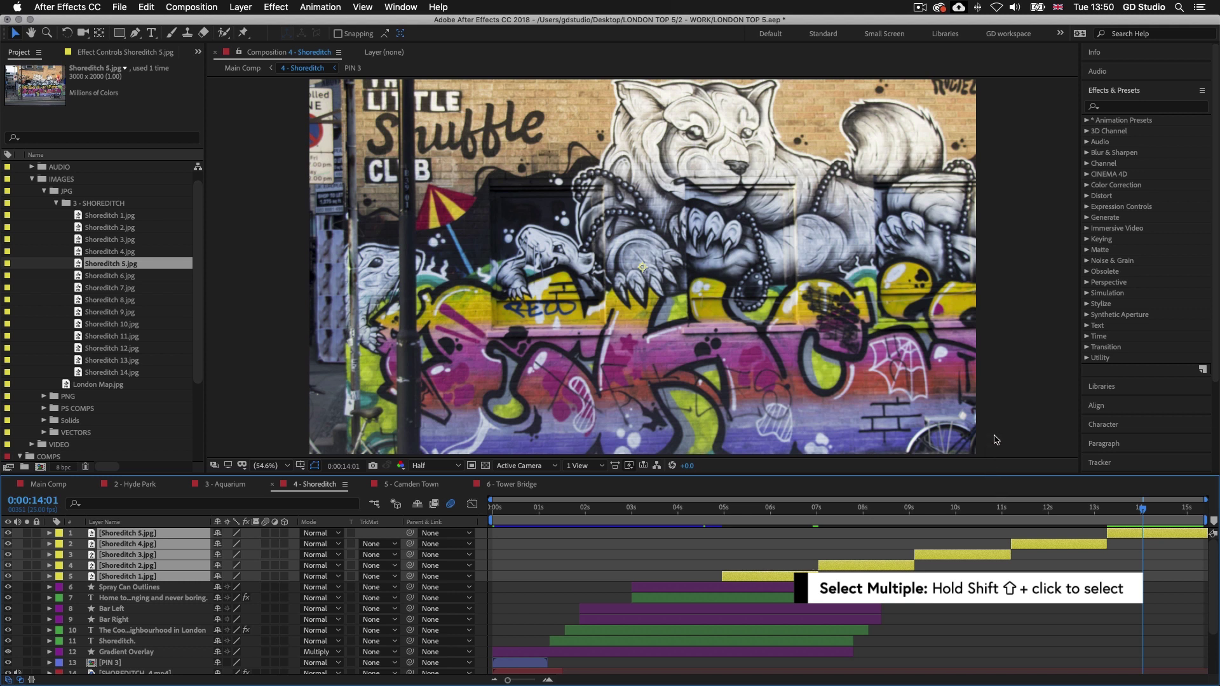
left_click_drag(1001, 476, 1002, 423)
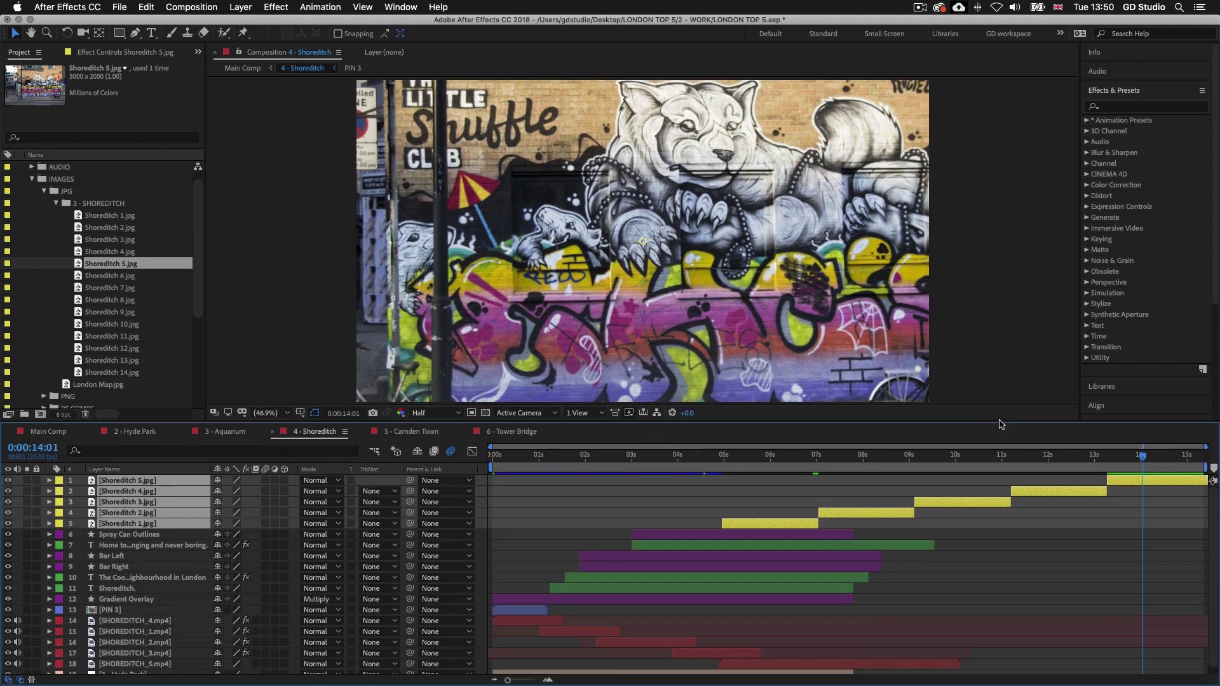
left_click_drag(115, 527, 122, 616)
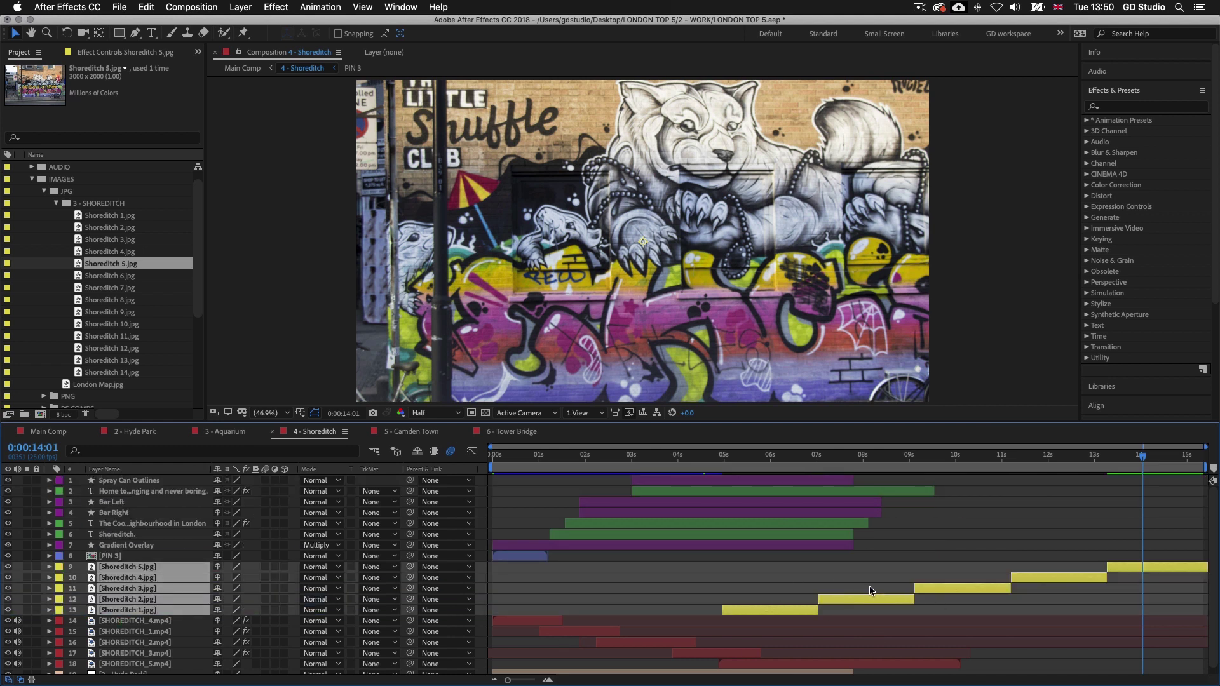
Step: Trim the seven title, bar, spray can and gradient overlay layers to end at 0:00:04:24, where Shoreditch 1 starts
left_click(769, 456)
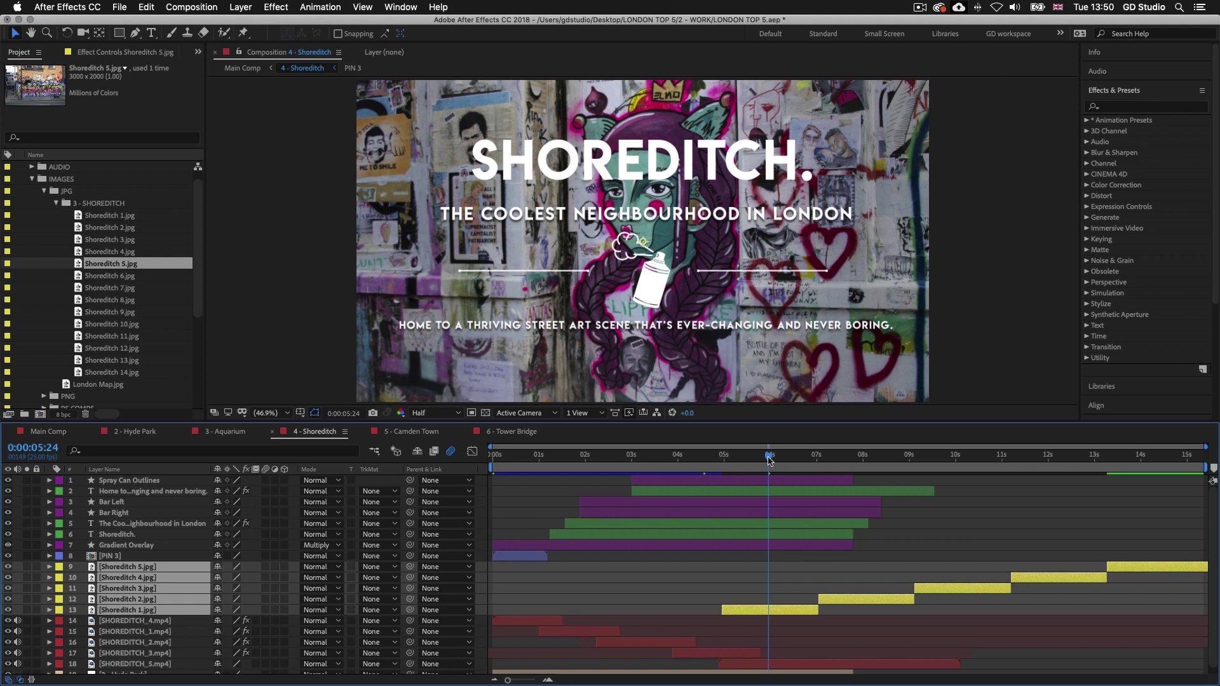
left_click_drag(769, 457, 729, 461)
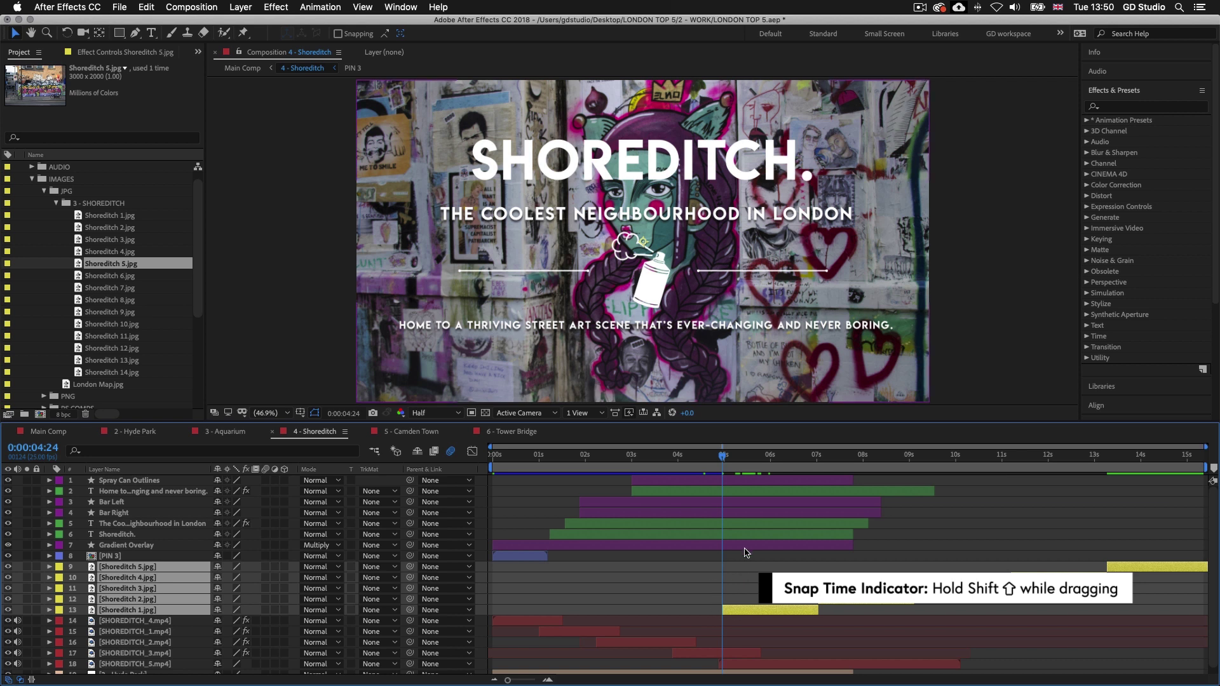
left_click(730, 481)
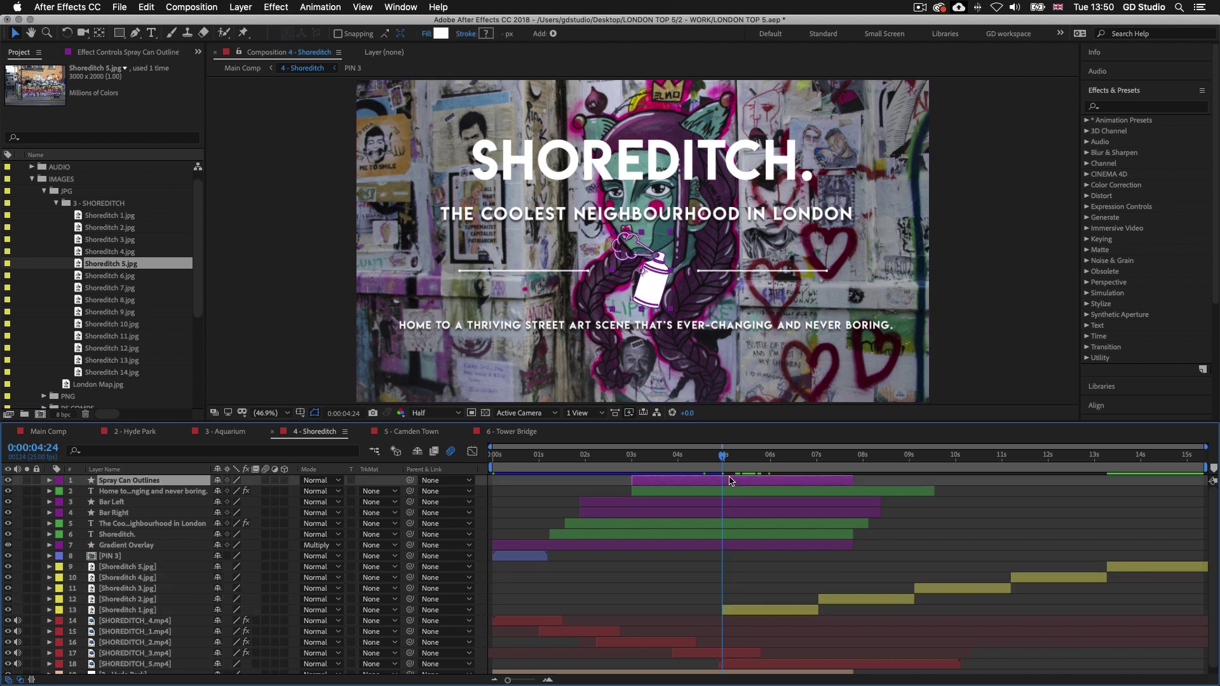
left_click(731, 545, "shift")
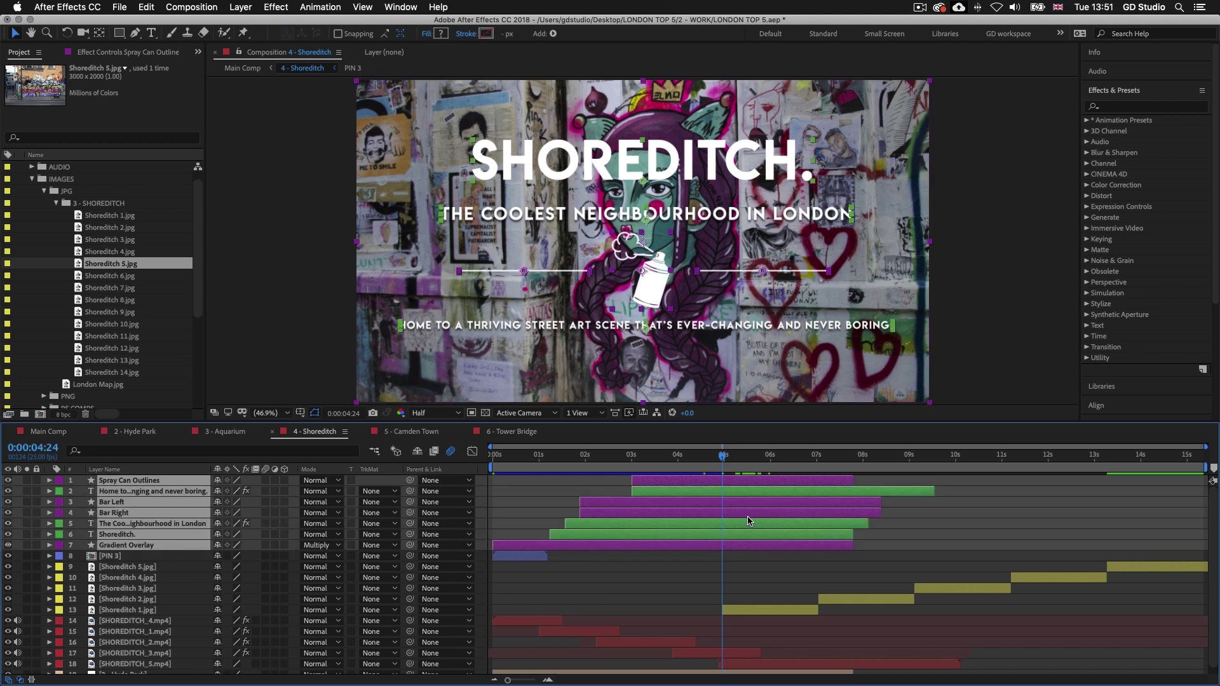
key("alt+bracketright")
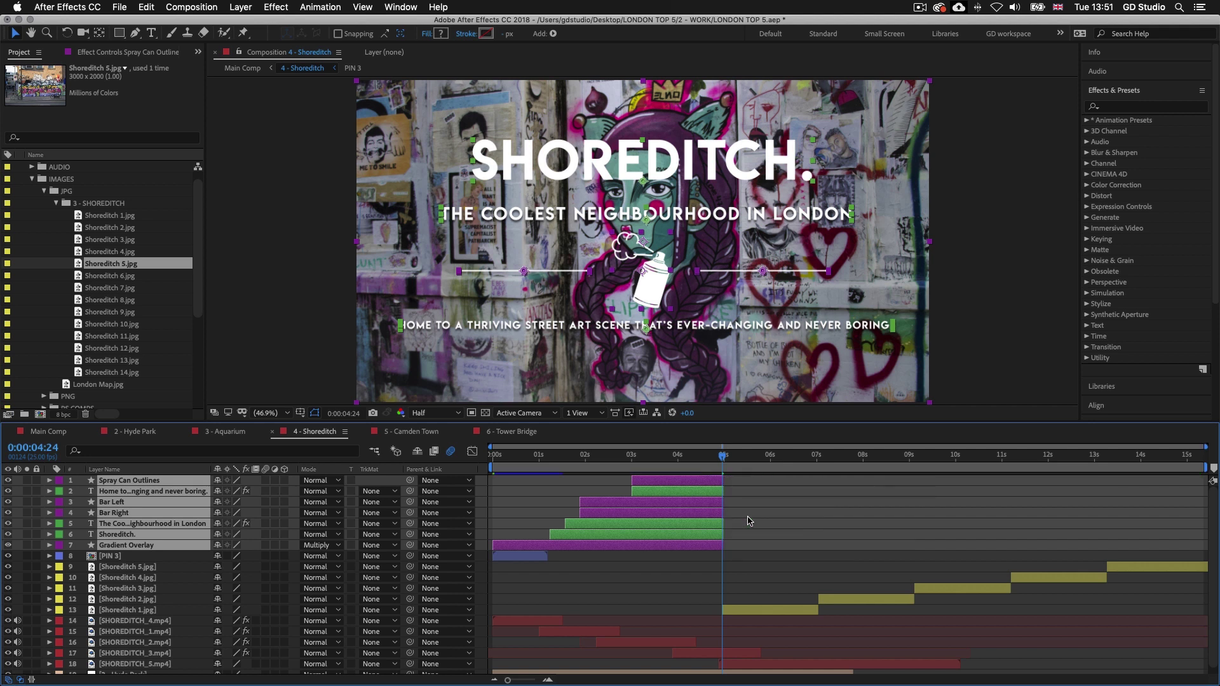
left_click_drag(725, 462, 749, 467)
scroll(875, 639, "down", 1)
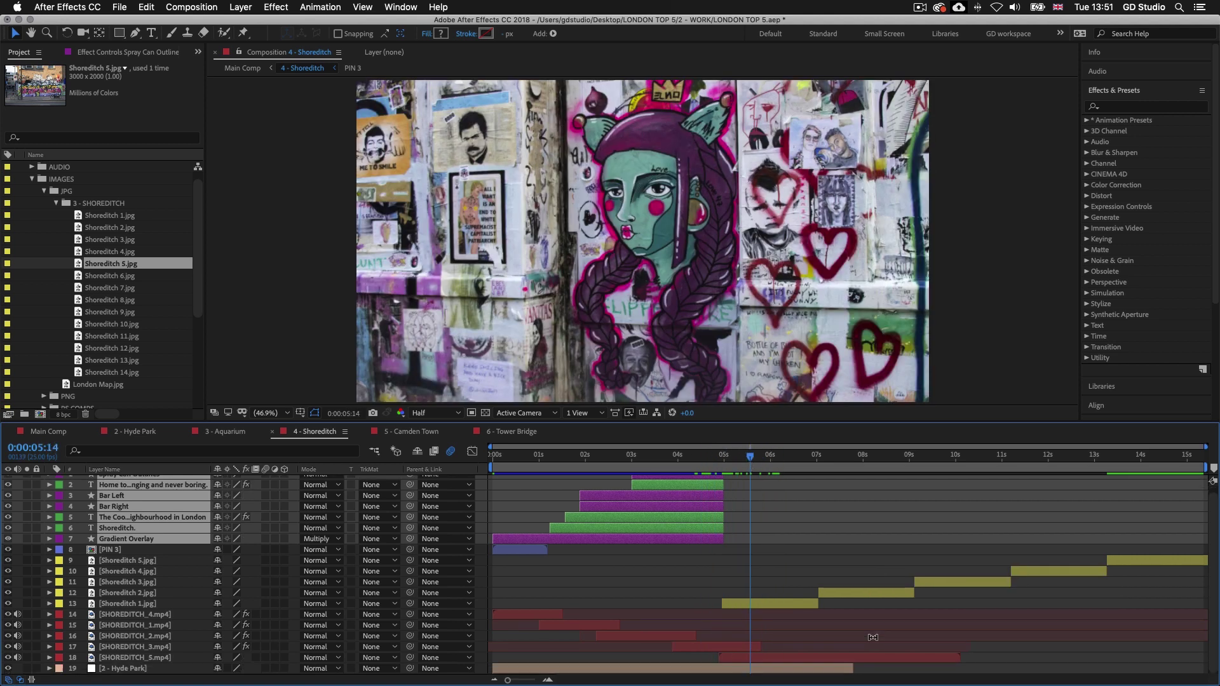
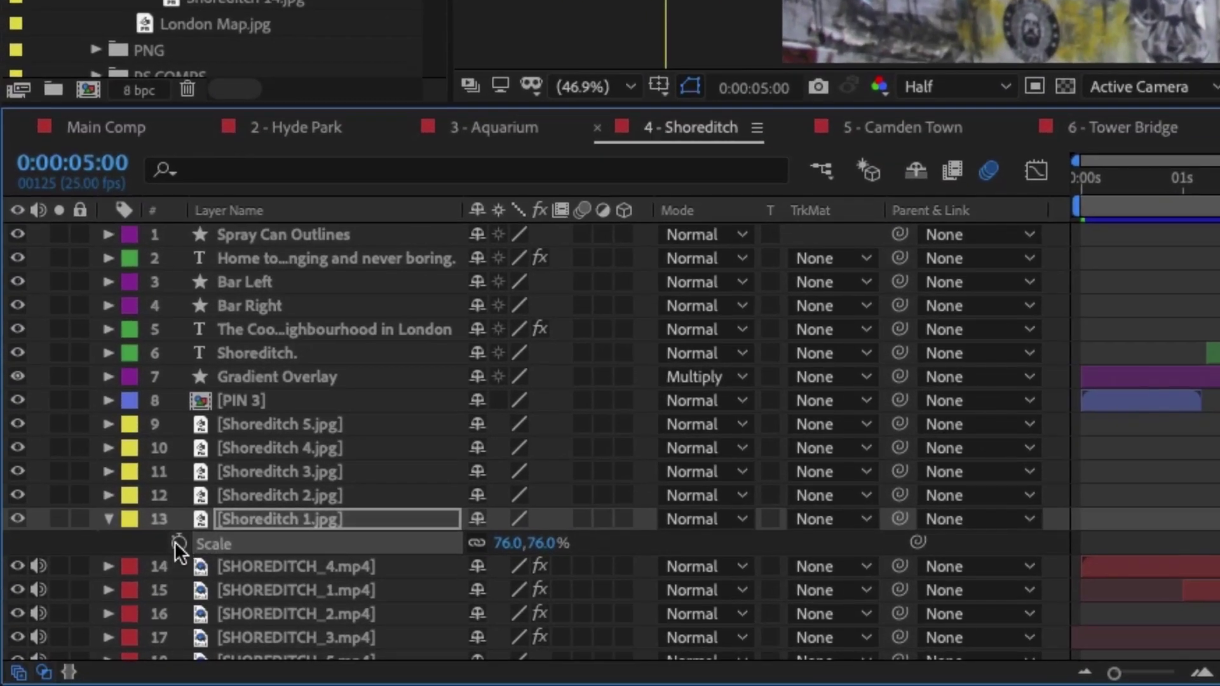
Step: Keyframe Shoreditch 1's Scale from 76% at 0:00:05:00 to 106% at 0:00:07:00 and preview the zoom
left_click(82, 621)
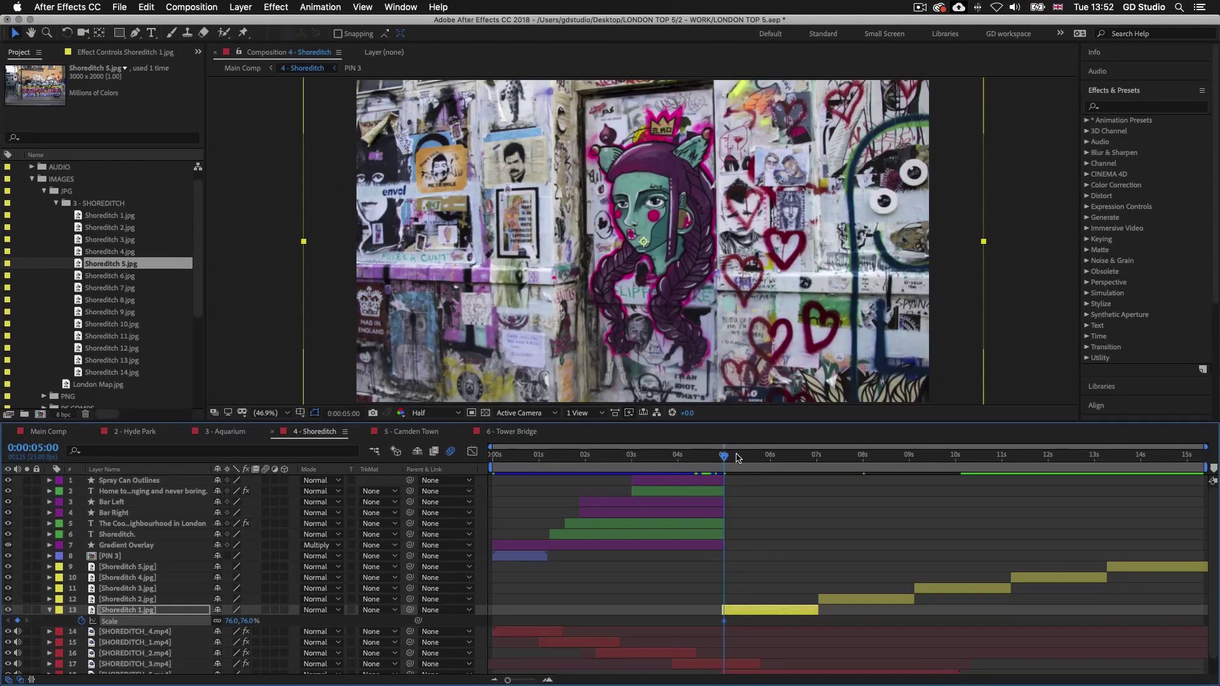
left_click_drag(725, 459, 817, 461)
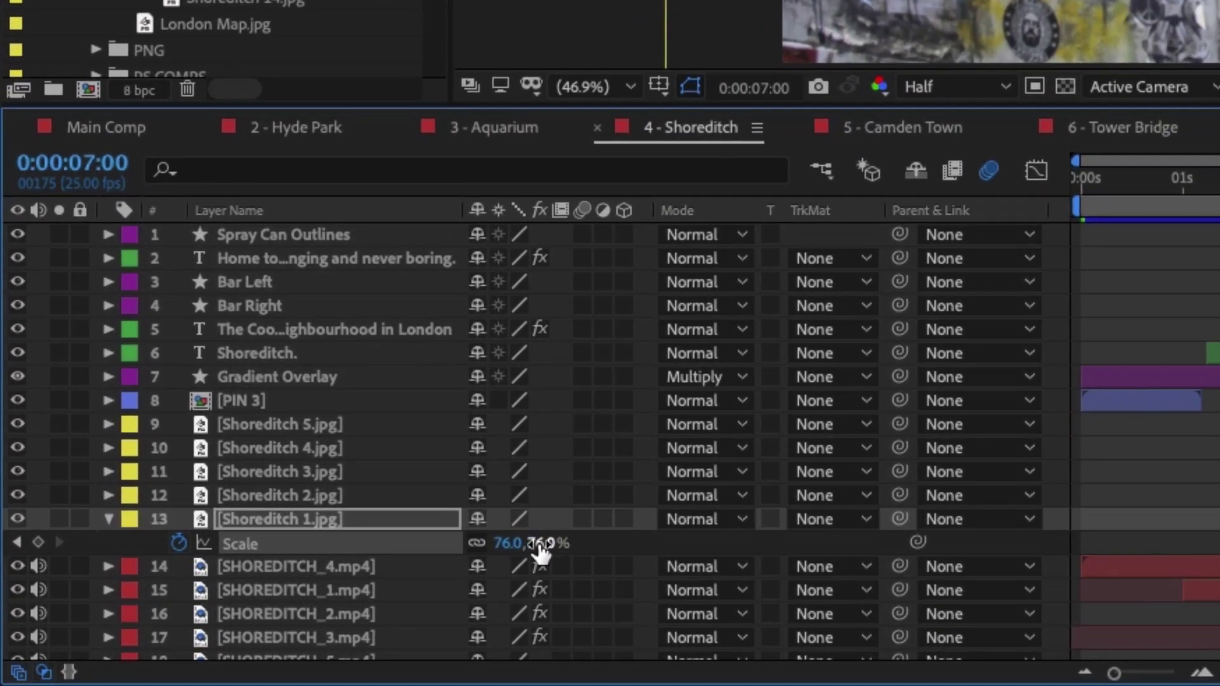
left_click_drag(540, 543, 577, 542)
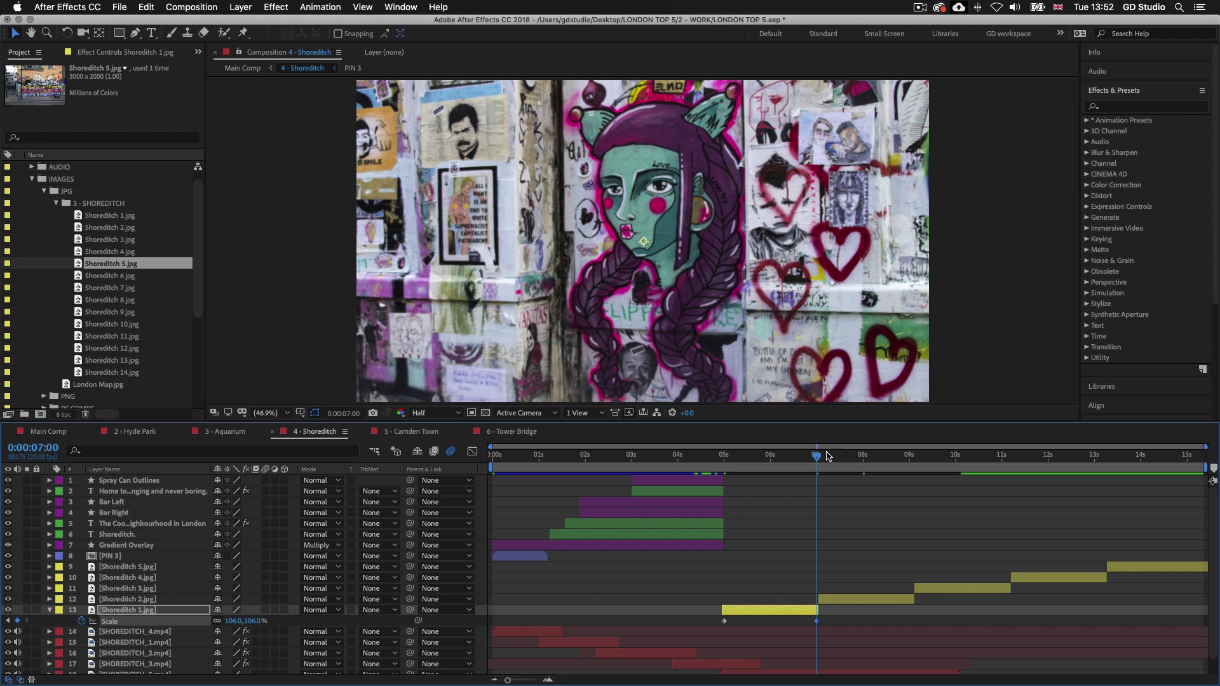
mouse_move(817, 459)
left_mouse_down()
mouse_move(712, 459)
mouse_move(820, 457)
mouse_move(716, 457)
mouse_move(797, 458)
left_mouse_up()
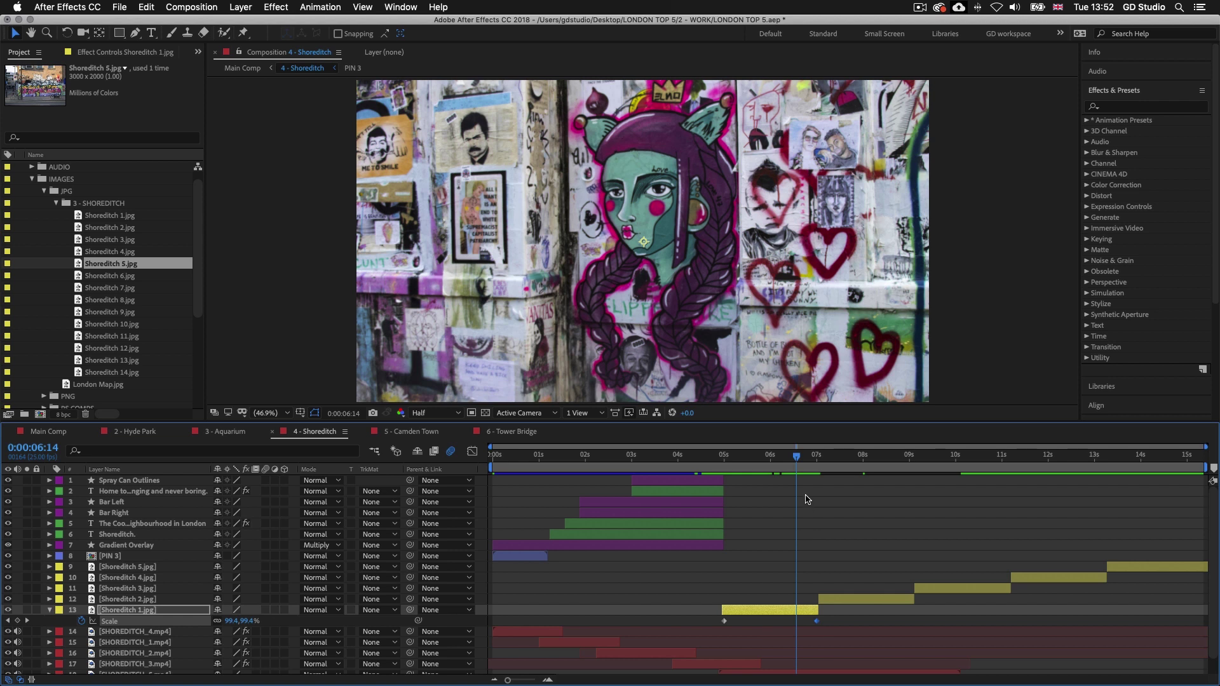
Step: Align the start of the Shoreditch 2 image layer to 0:00:07:01
left_click_drag(796, 459, 818, 458)
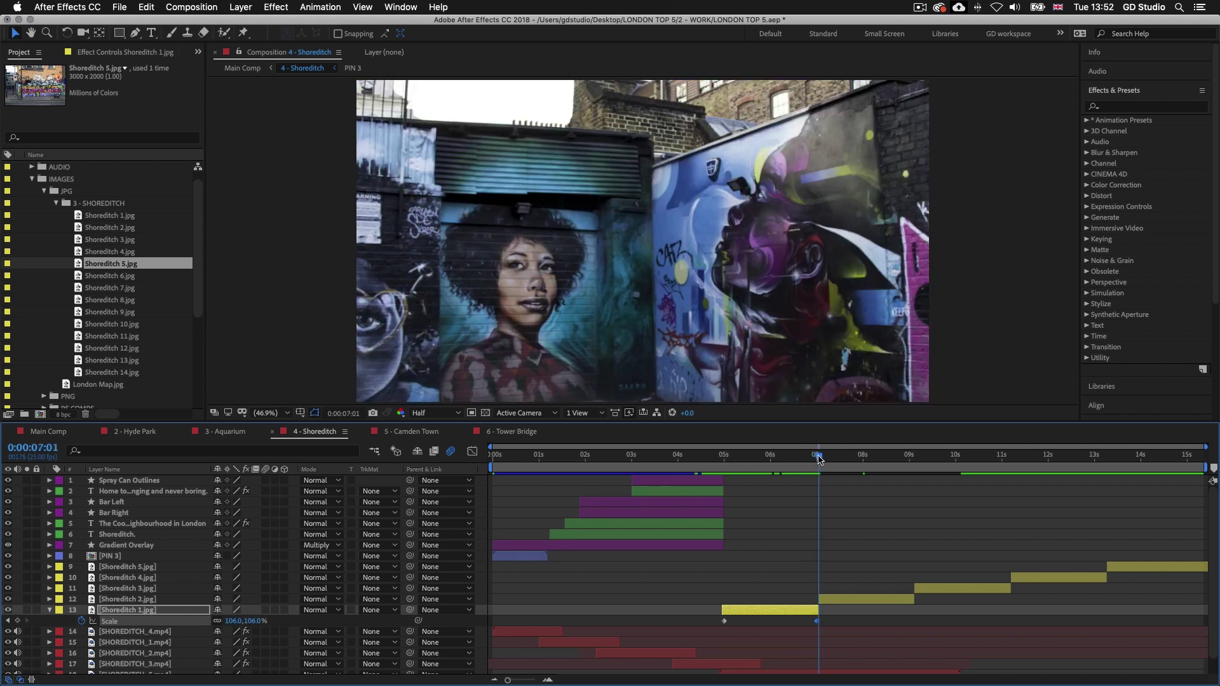
left_click(829, 599)
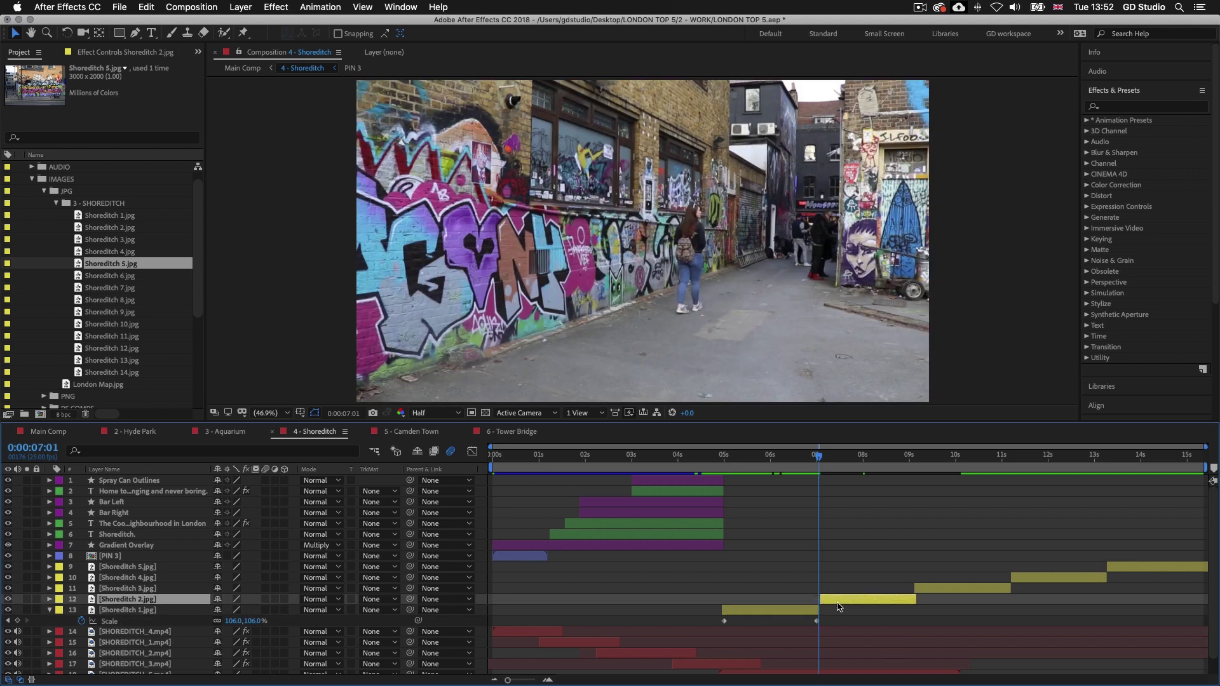
key("bracketleft")
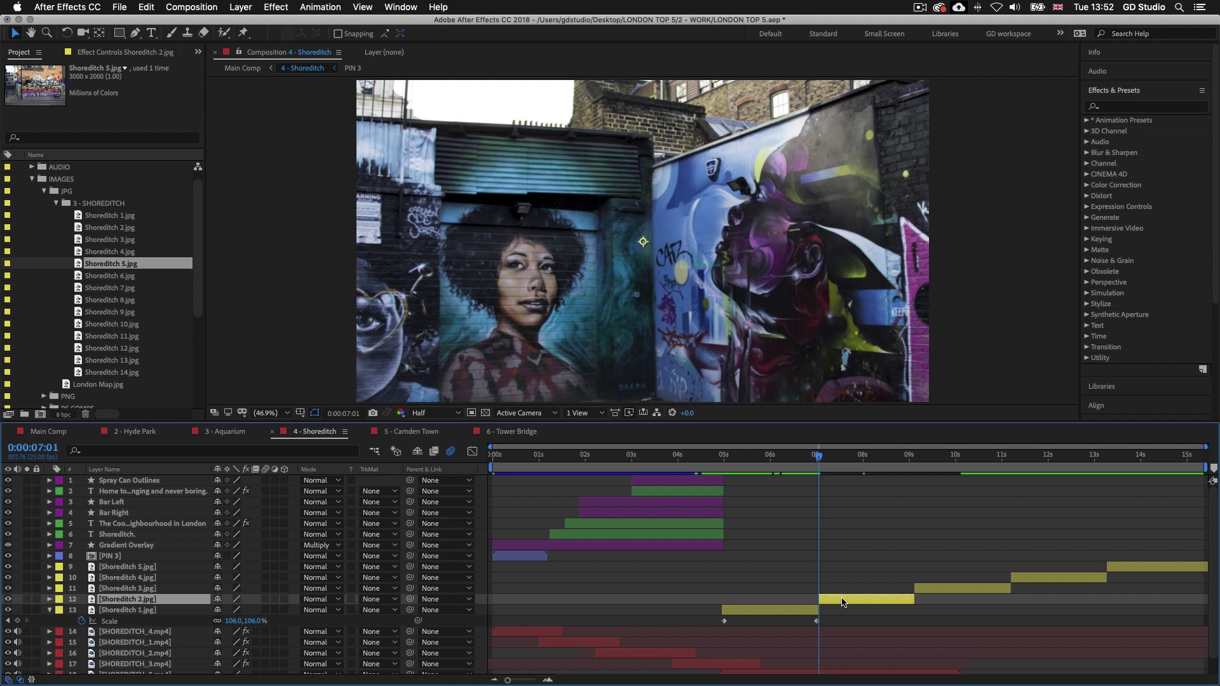
Step: Scale Shoreditch 2 to 74% and shift it horizontally to position 1100.6, 540.0 so its left edge meets the frame
key("s")
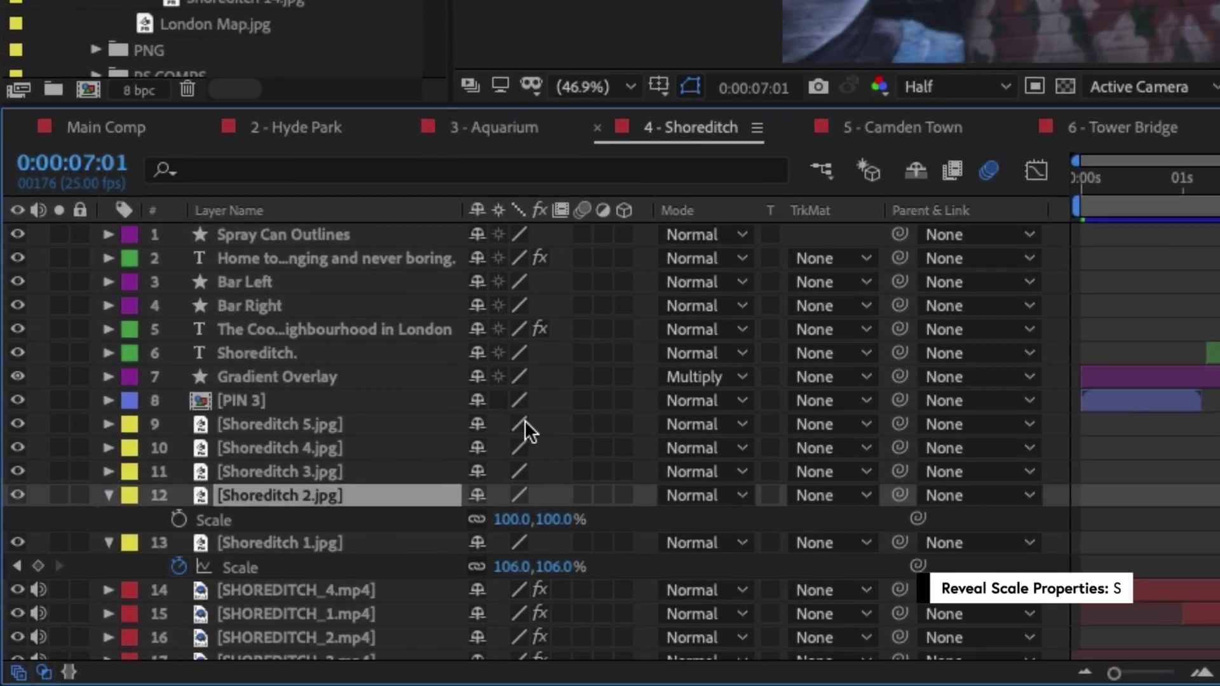
left_click_drag(553, 519, 498, 518)
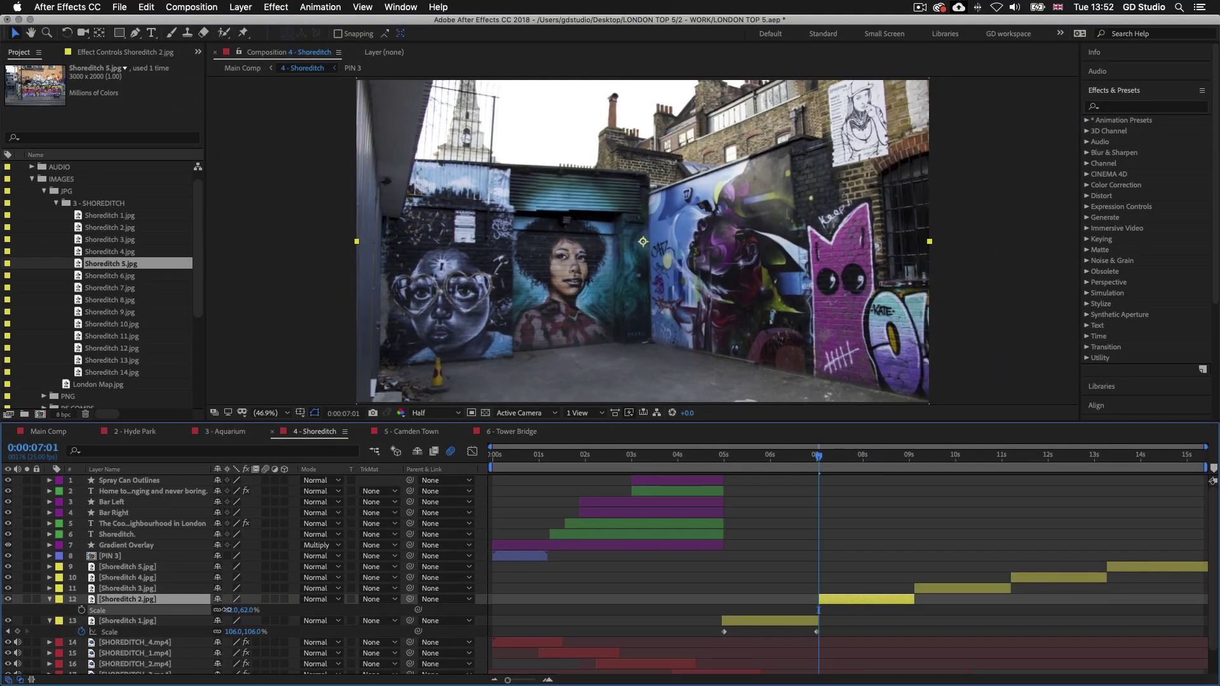
left_click_drag(225, 610, 233, 610)
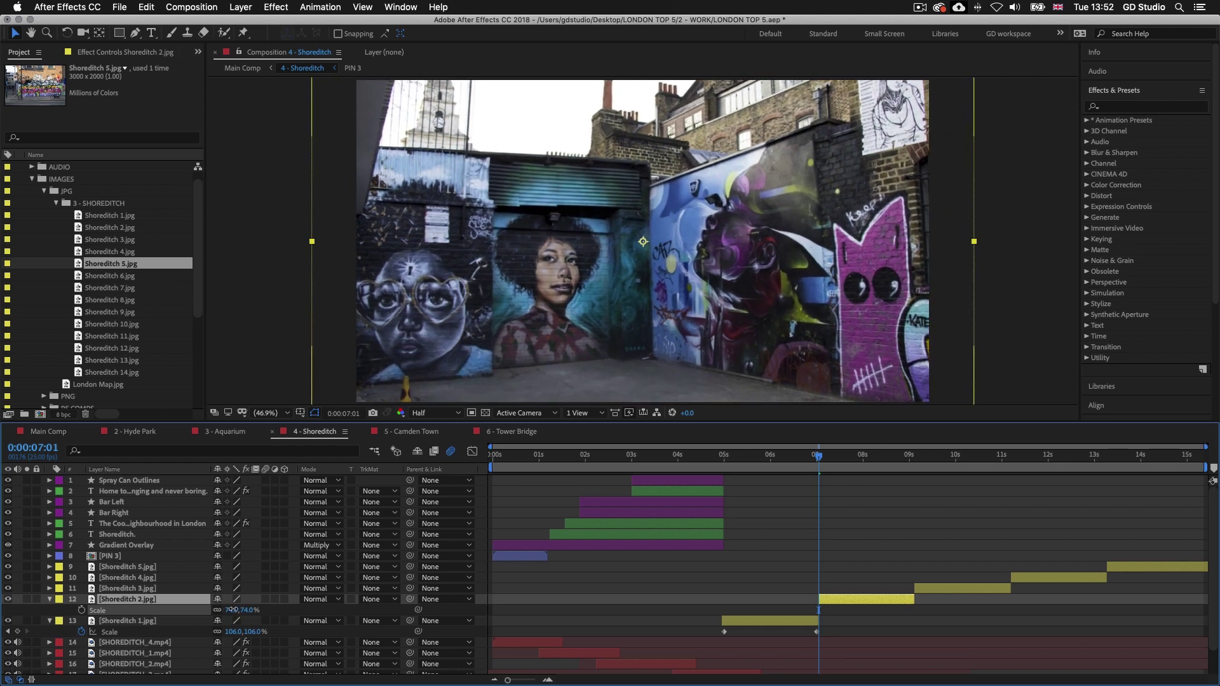
left_click_drag(484, 348, 527, 349)
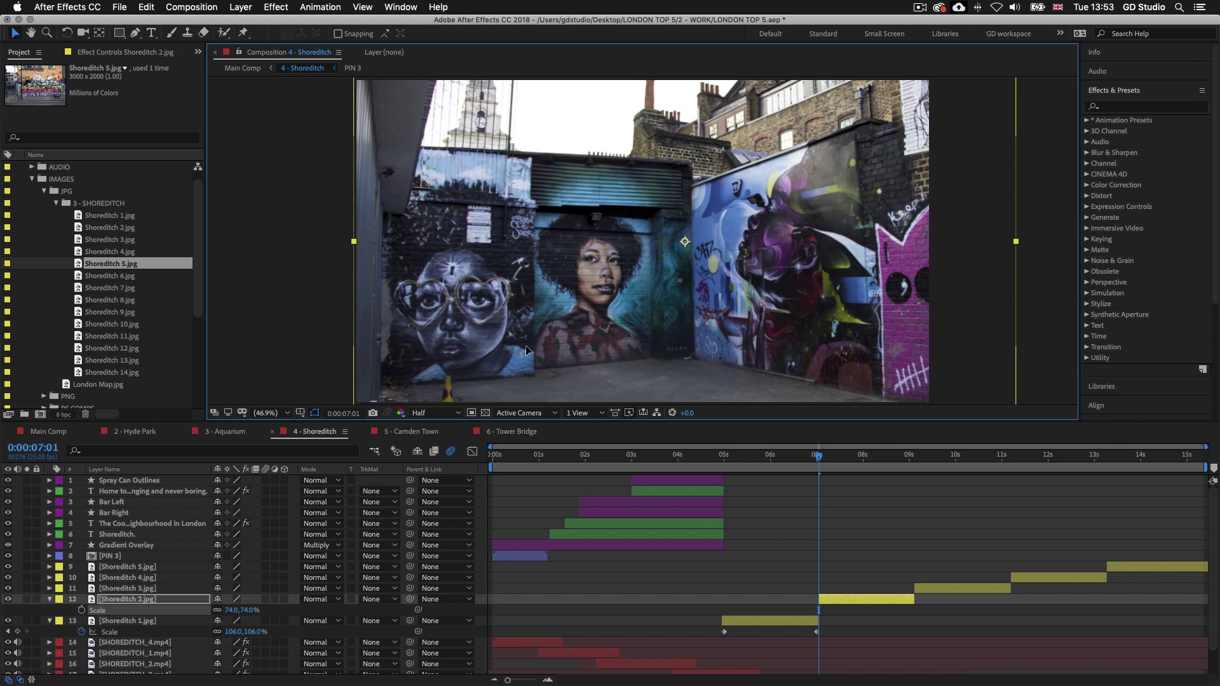
Step: Keyframe Shoreditch 2's Position from 1100.6, 540.0 at 0:00:07:01 to 819.4, 540.0 at 0:00:09:02 and preview the pan
key("p")
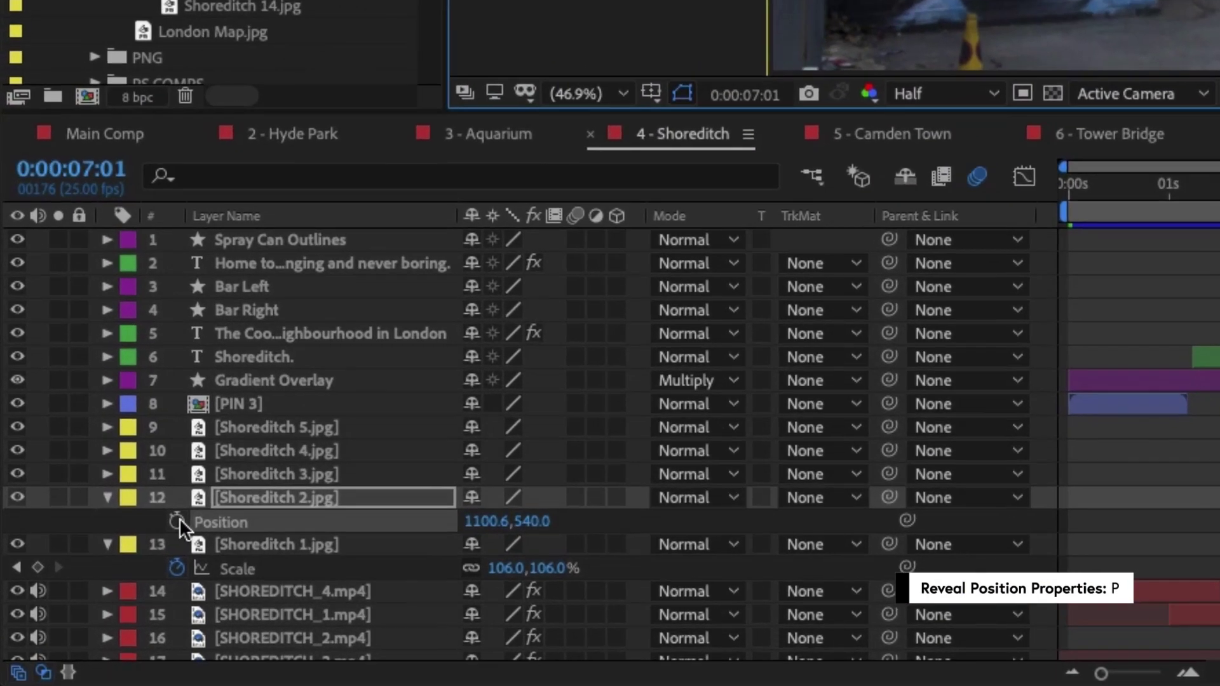
left_click(82, 610)
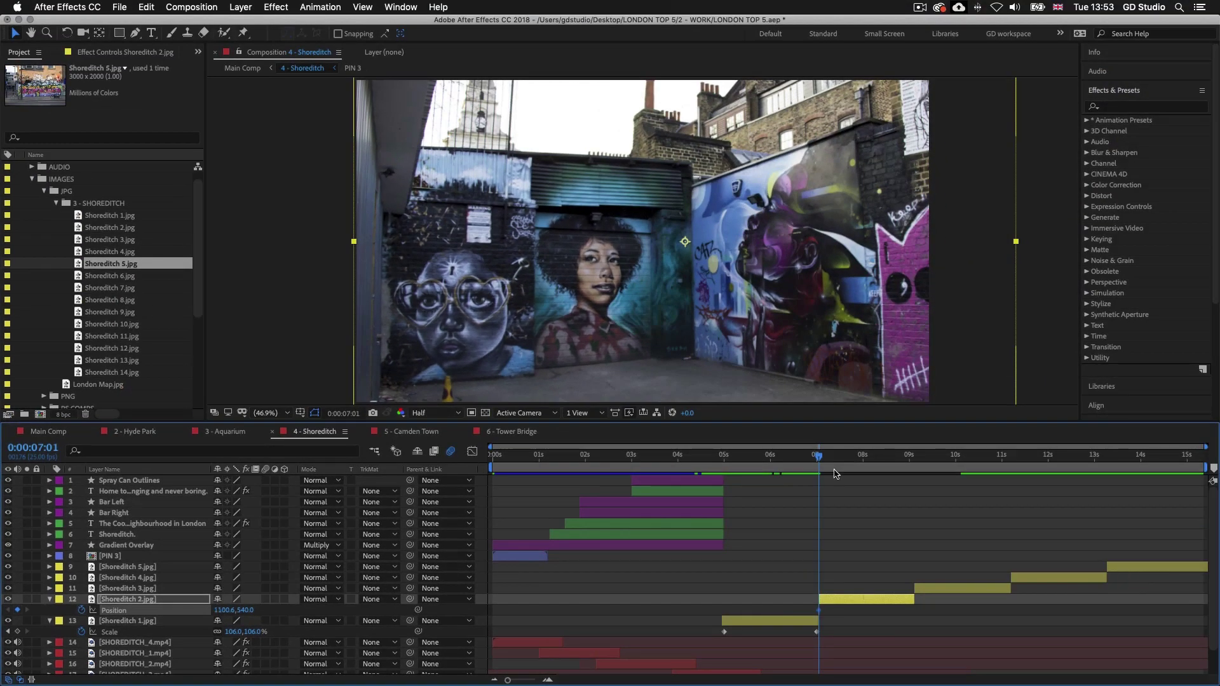
left_click_drag(819, 457, 911, 464)
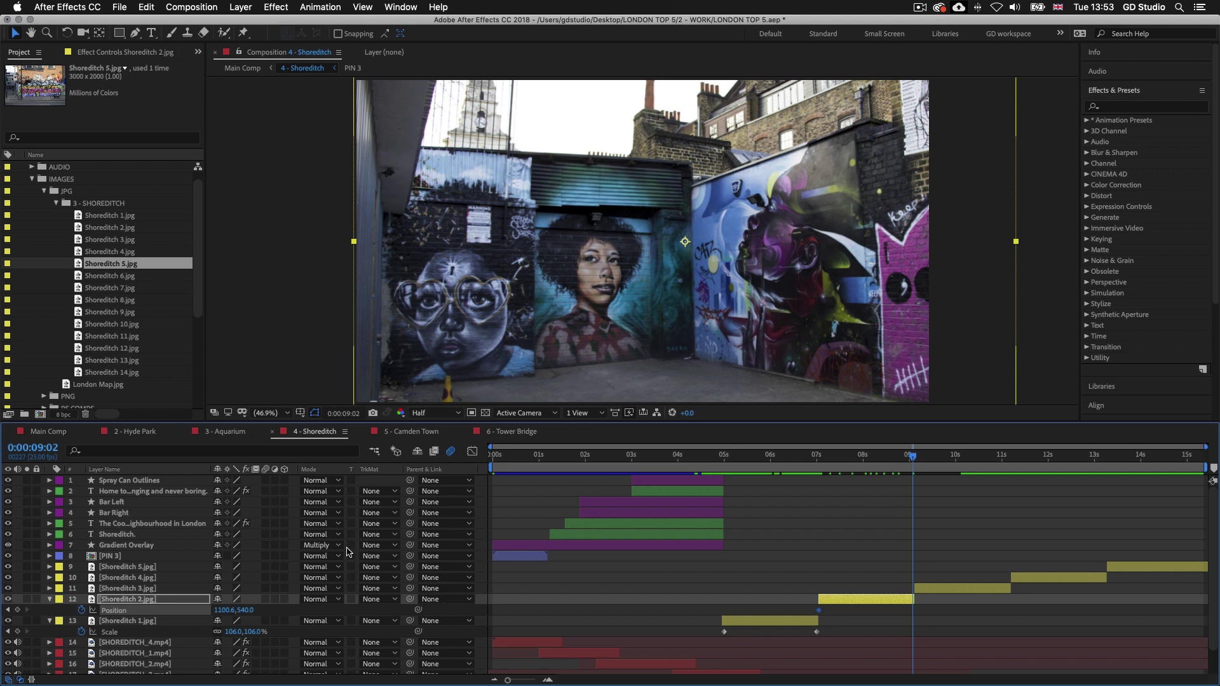
left_click_drag(896, 296, 815, 295)
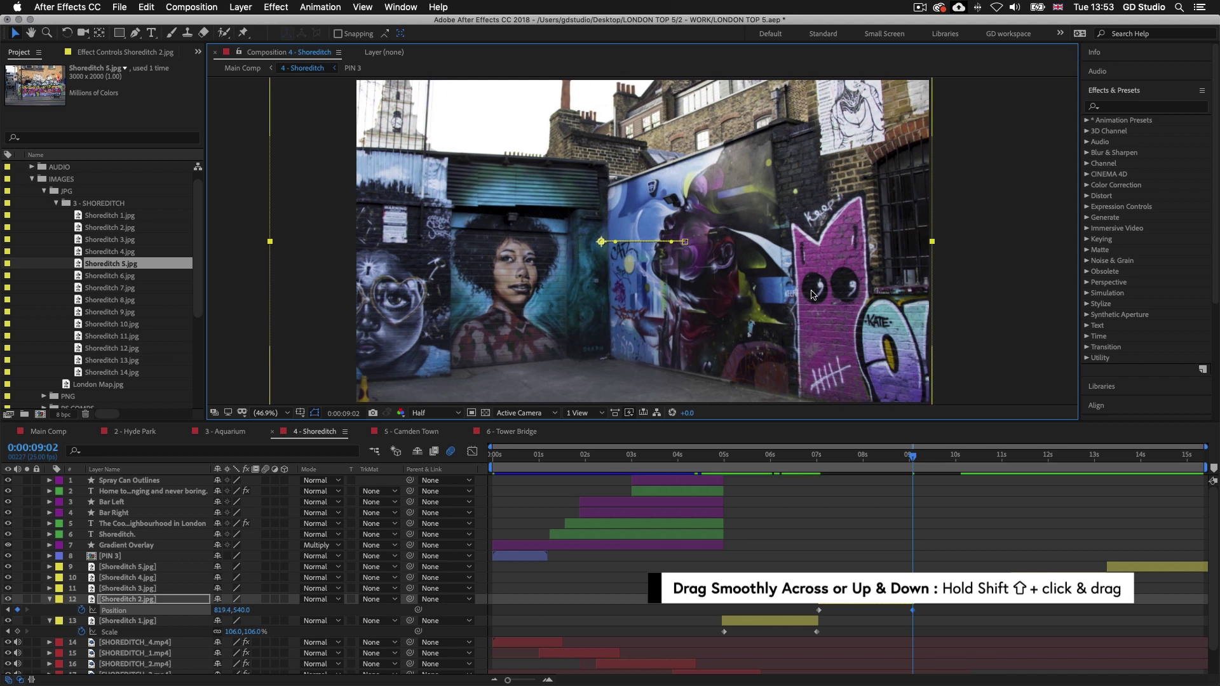
left_click(816, 454)
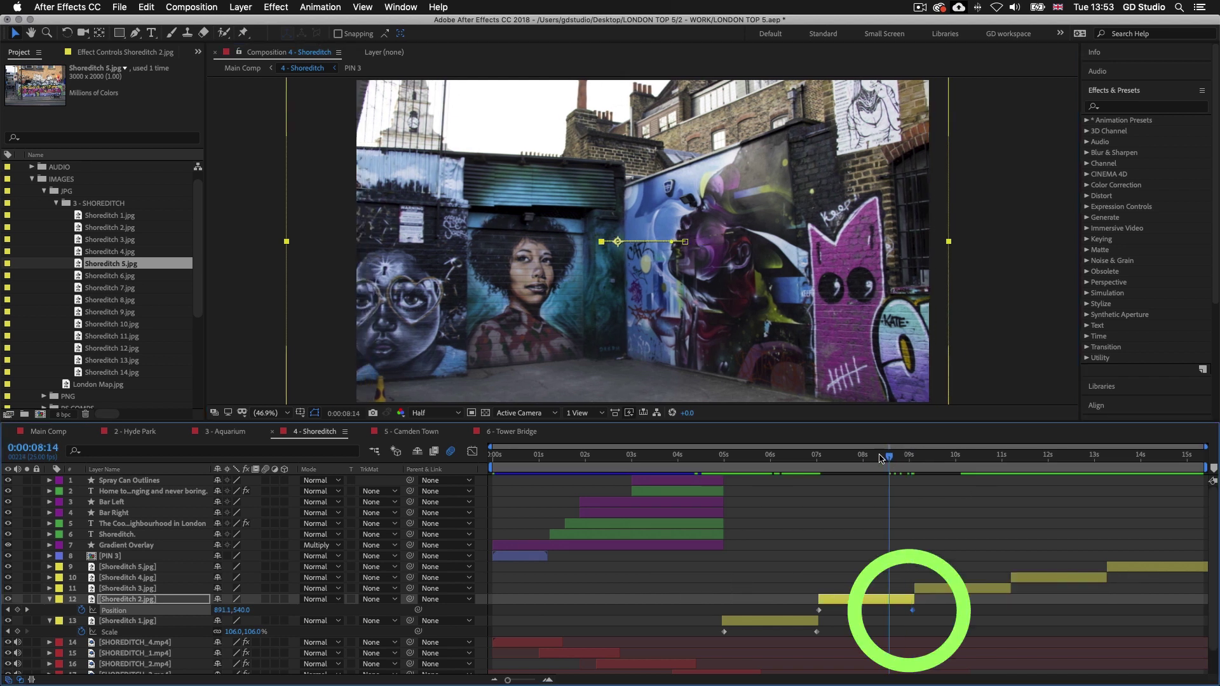
left_click_drag(817, 454, 904, 467)
Step: Add starting keyframes on Shoreditch 3 at 0:00:09:03 for Scale at 100% and Position at 960.0, 540.0
left_click(957, 460)
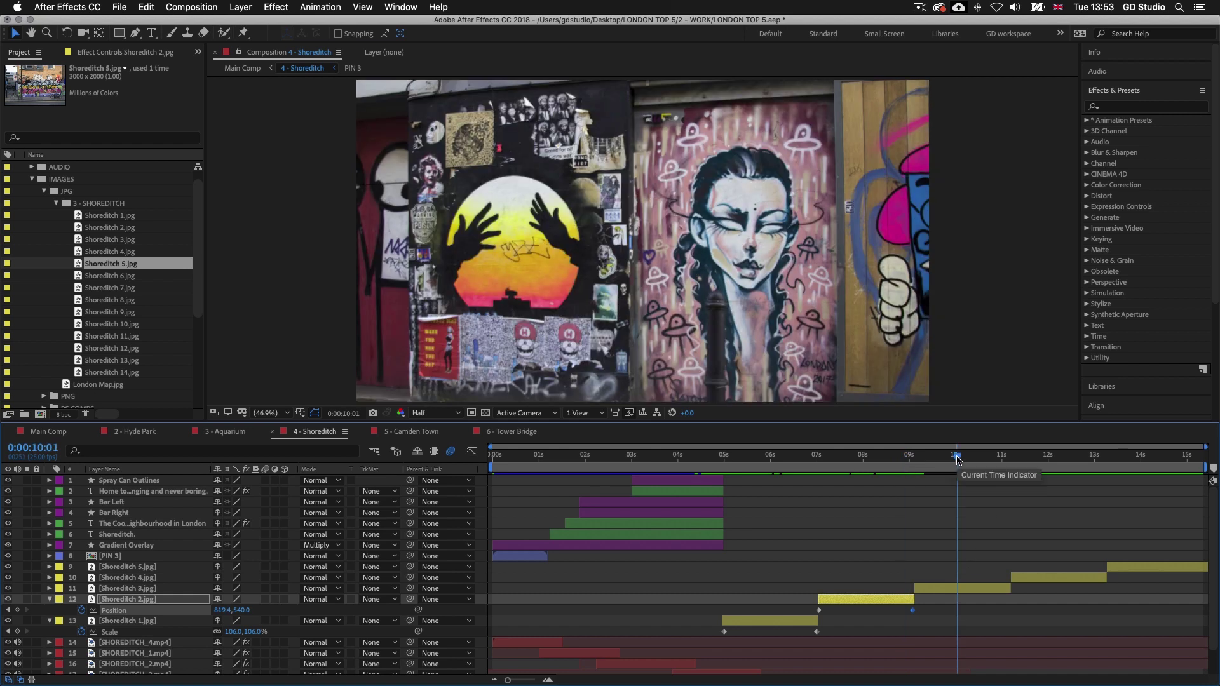
left_click_drag(952, 458, 913, 460)
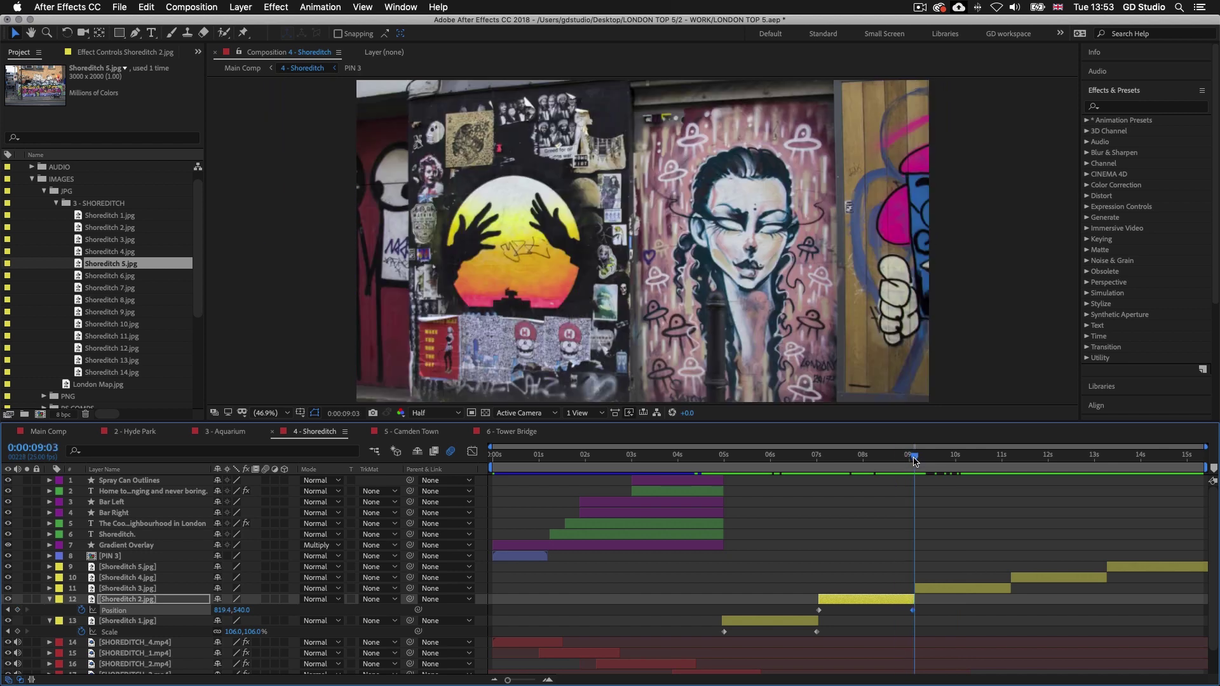
left_click(957, 590)
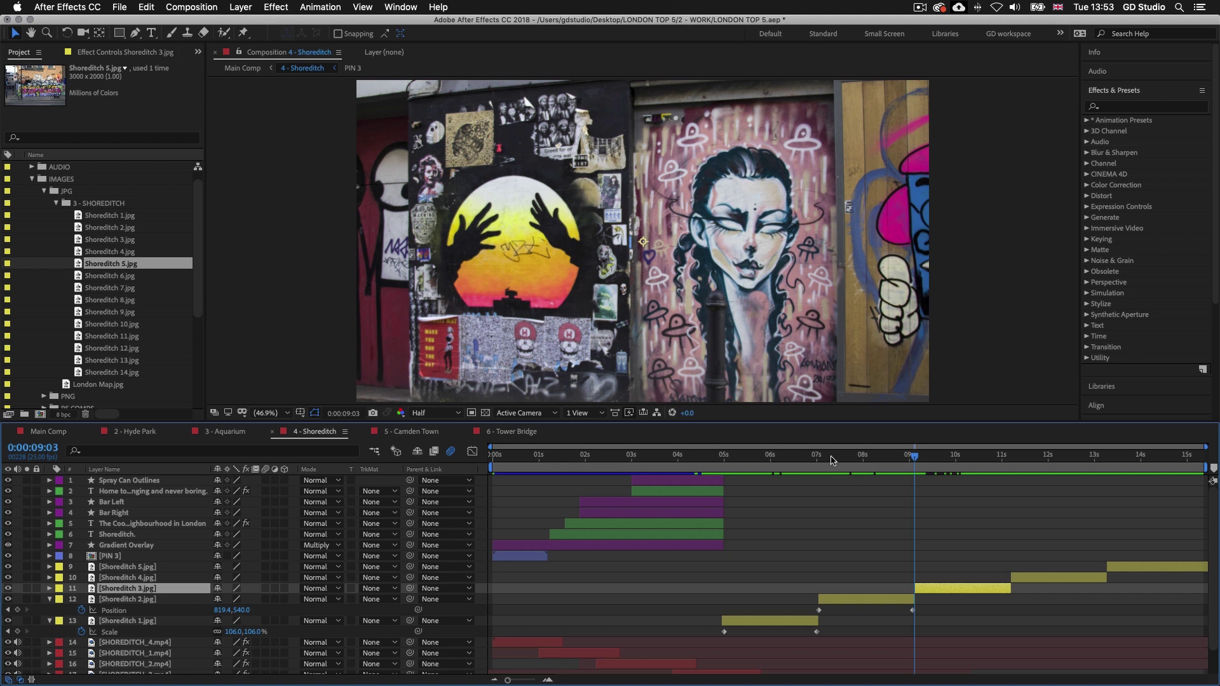
key("s")
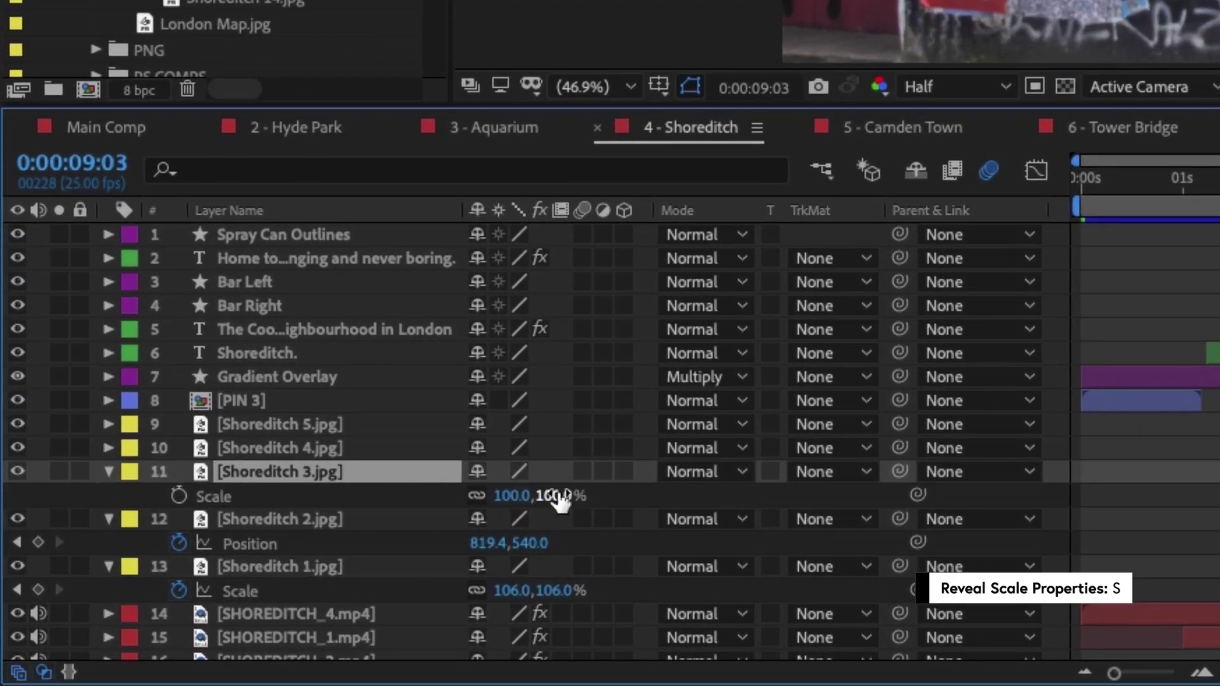
left_click_drag(559, 502, 548, 504)
left_click(181, 496)
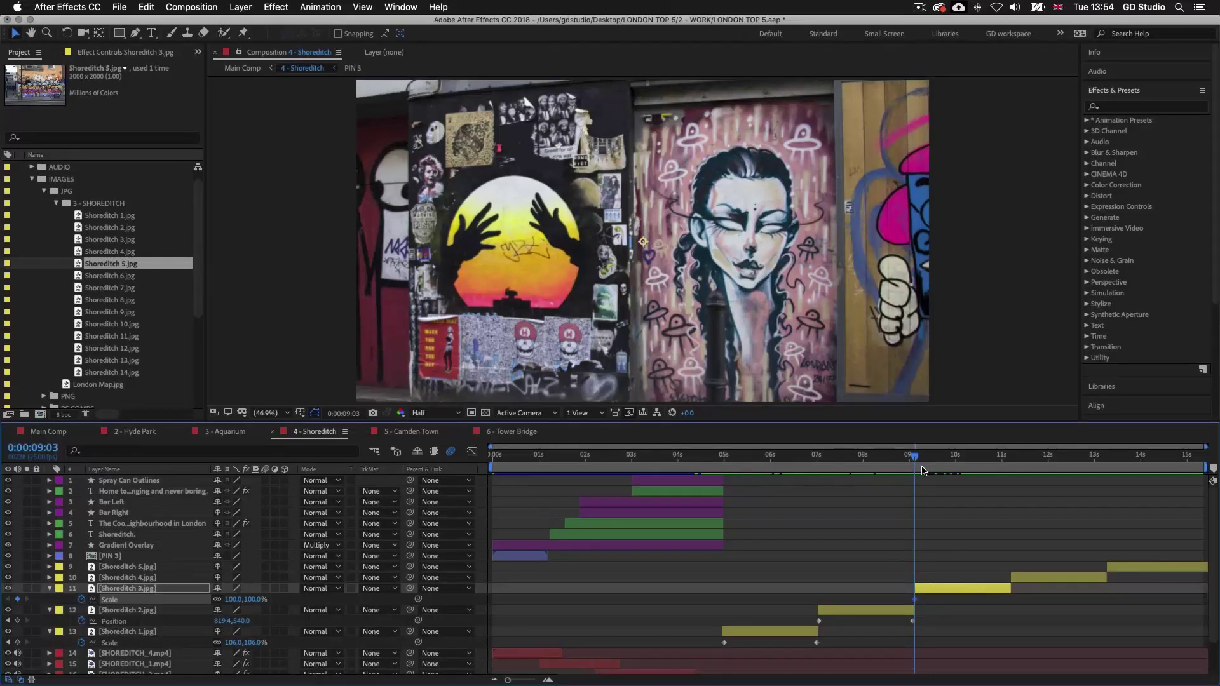
key("p")
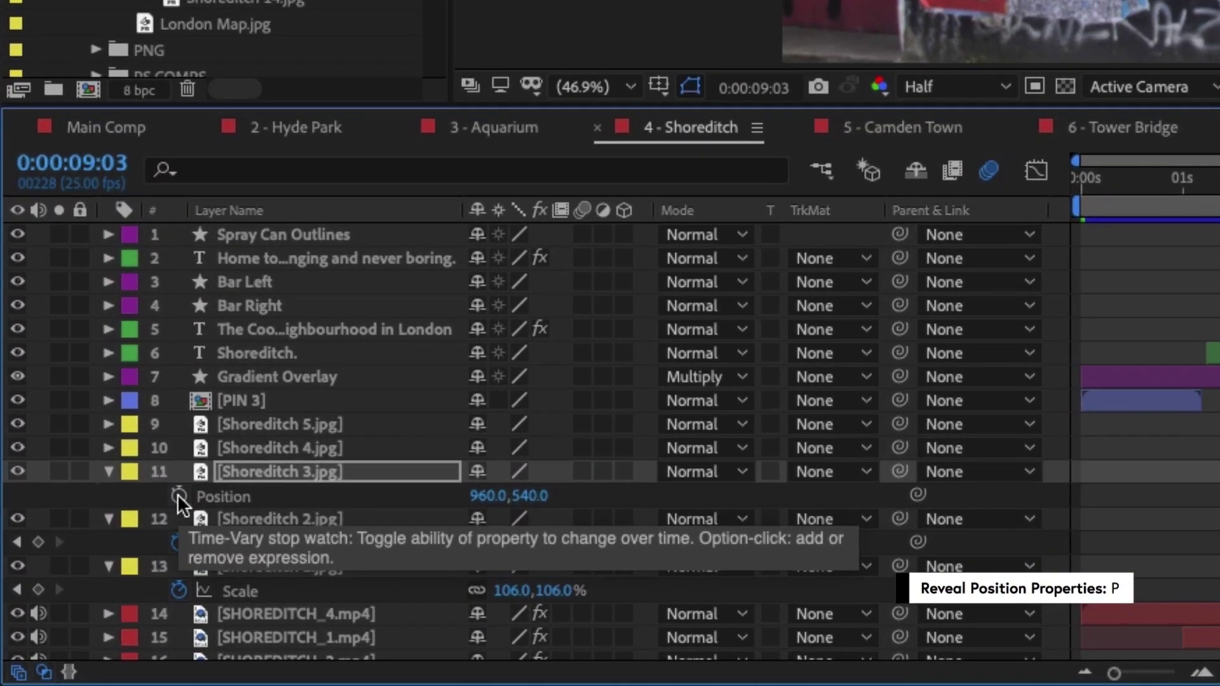
left_click(83, 597)
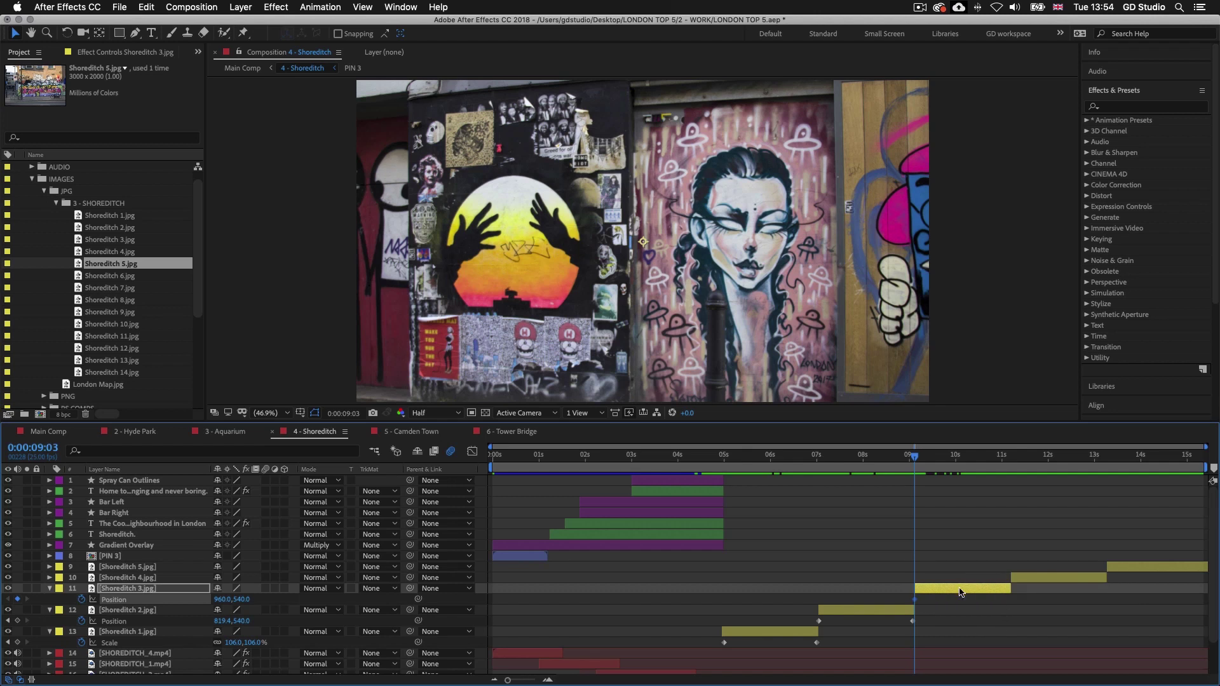
Step: Reveal all keyframed properties of Shoreditch 3 and set its Scale to 88% at 0:00:11:04
left_click(957, 590)
key("p")
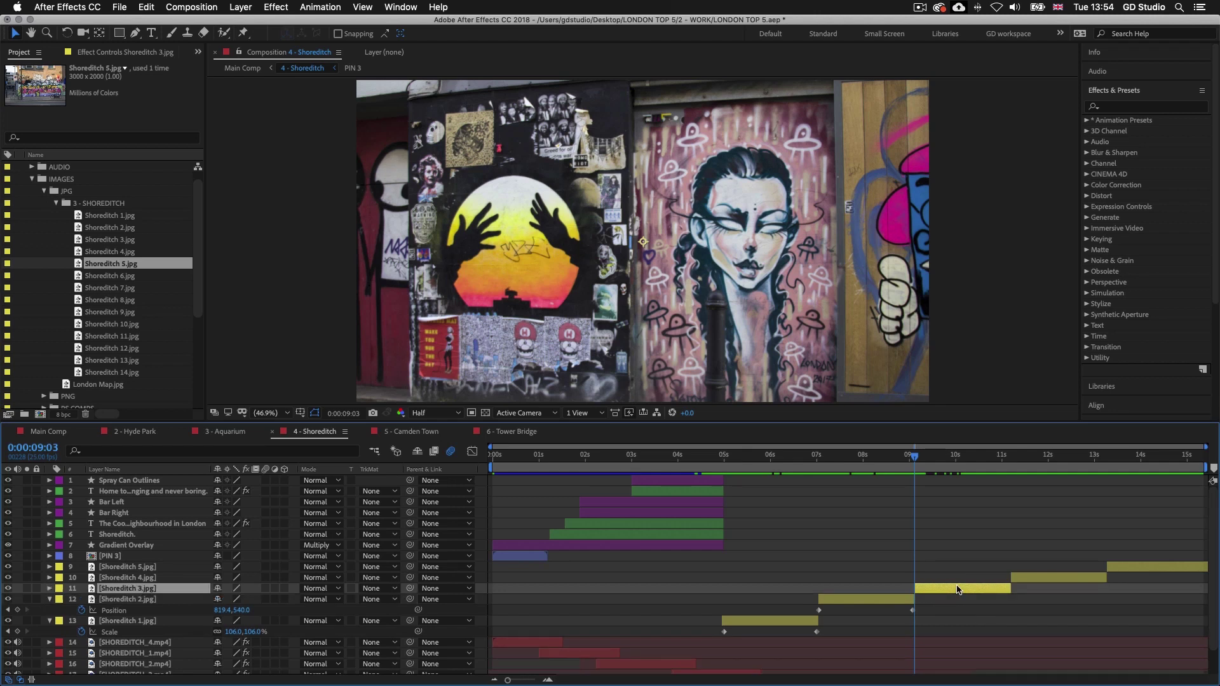
key("u")
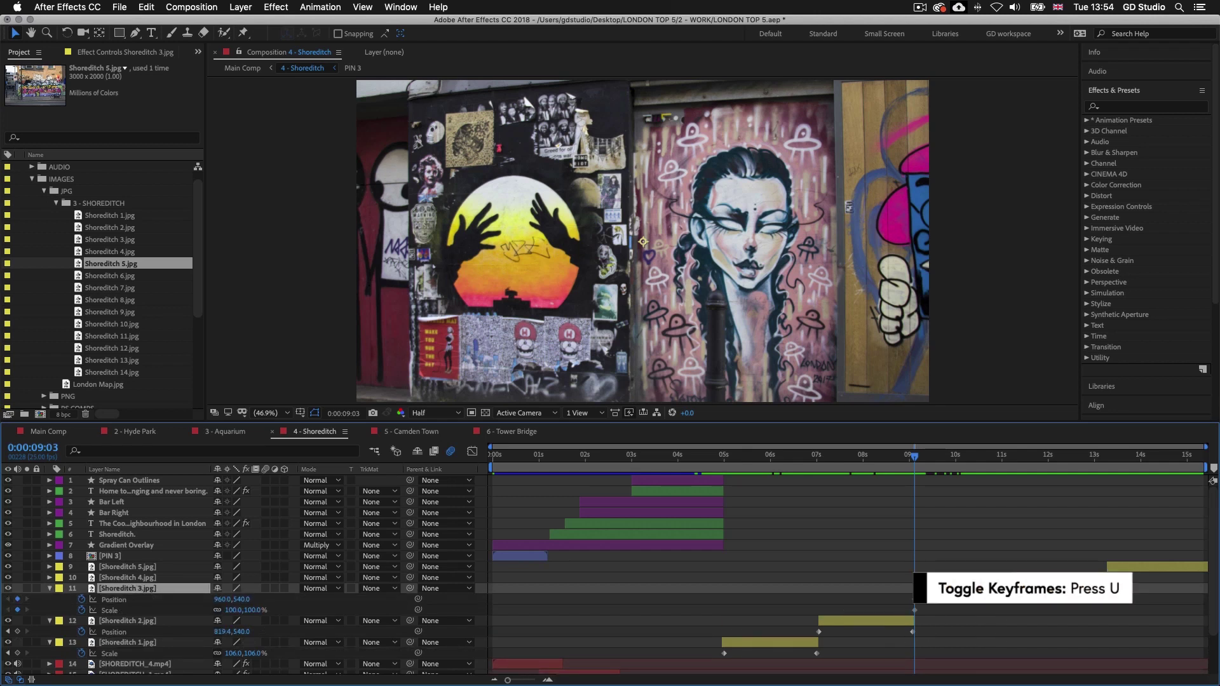
left_click_drag(915, 459, 1002, 464)
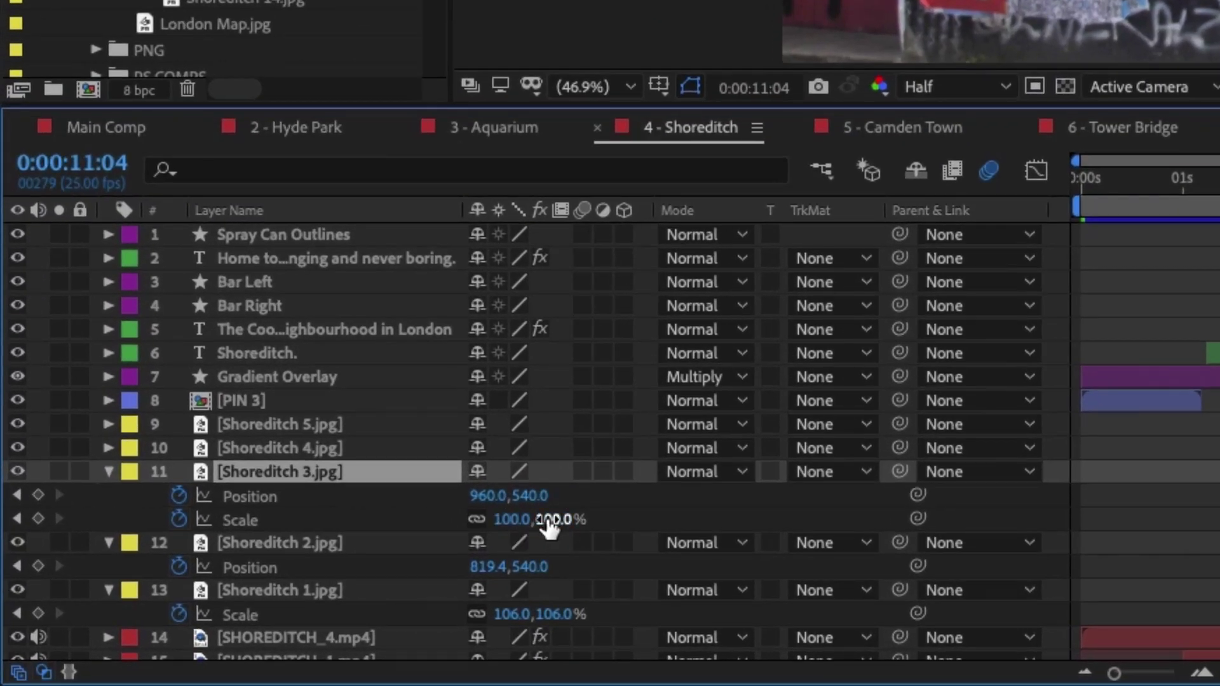
left_click_drag(247, 609, 242, 609)
left_click_drag(535, 519, 507, 520)
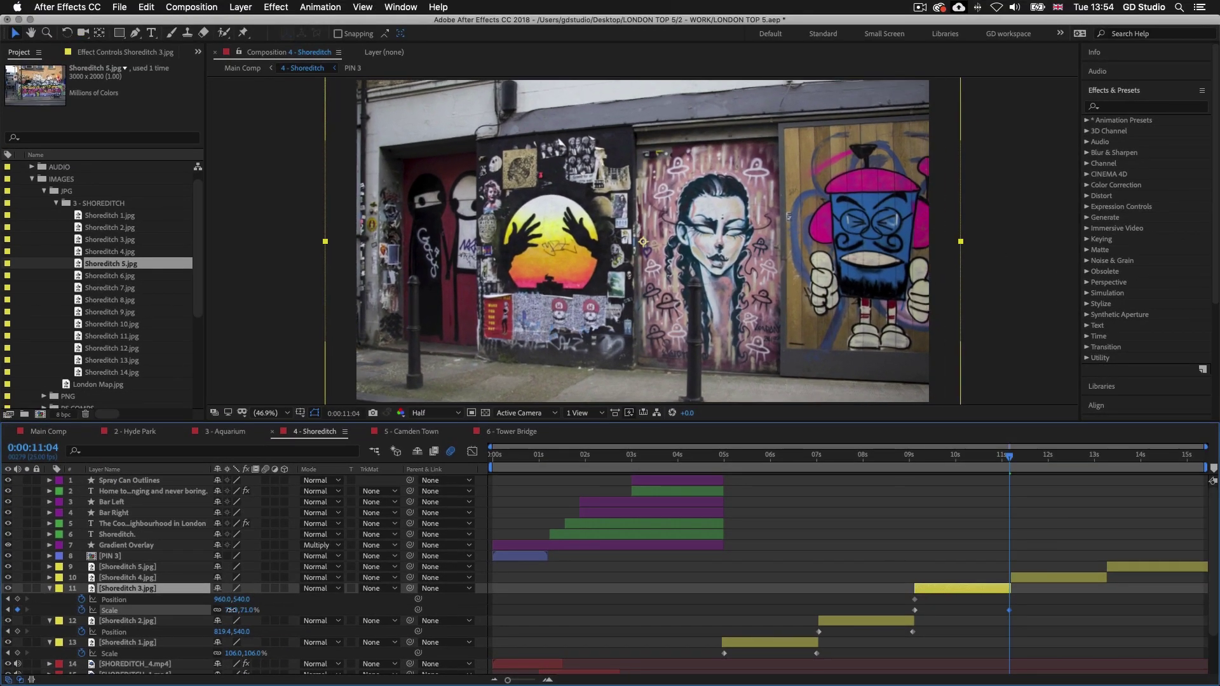
left_click_drag(231, 610, 241, 610)
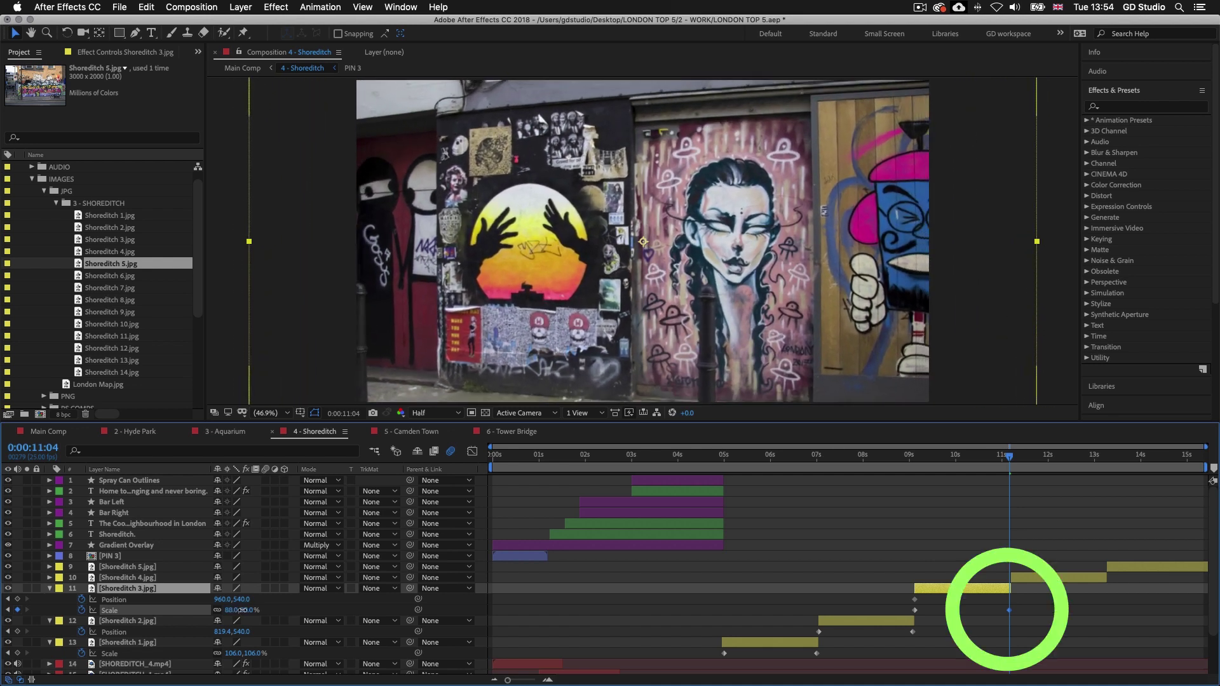
Step: Keyframe Shoreditch 3's ending Position at 0:00:11:04 by moving the image to 770.4, 544.3
left_click_drag(825, 307, 734, 307)
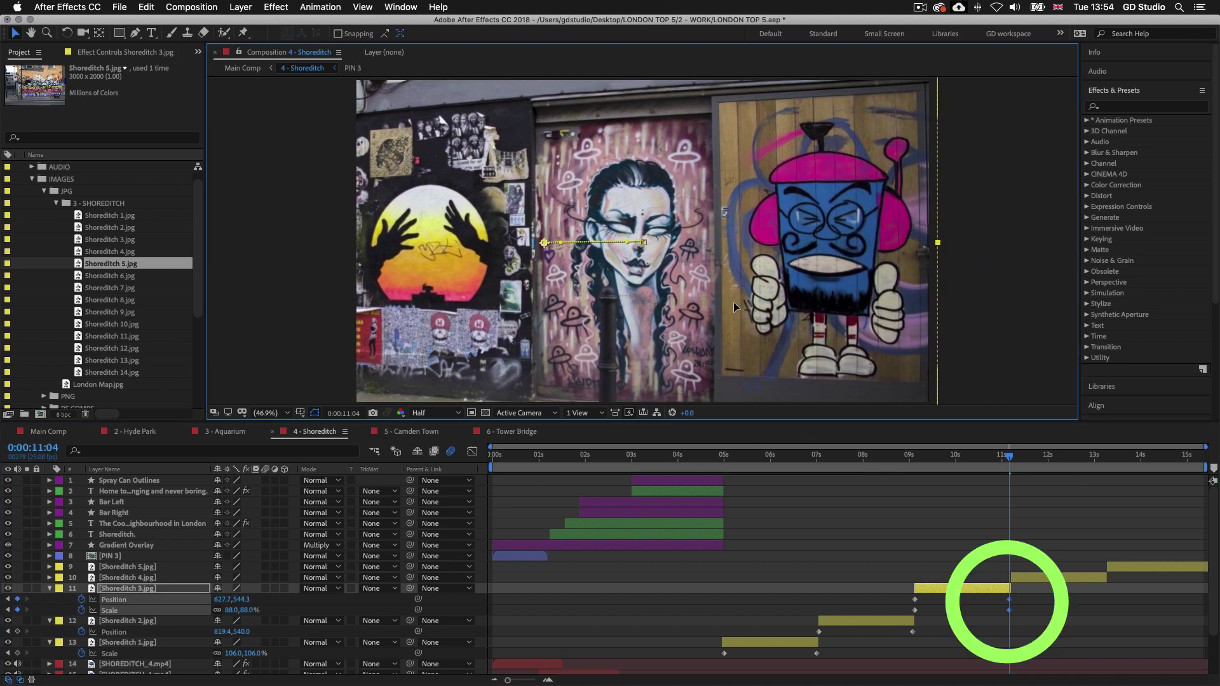
mouse_move(1009, 457)
left_mouse_down()
mouse_move(905, 458)
mouse_move(1009, 456)
left_mouse_up()
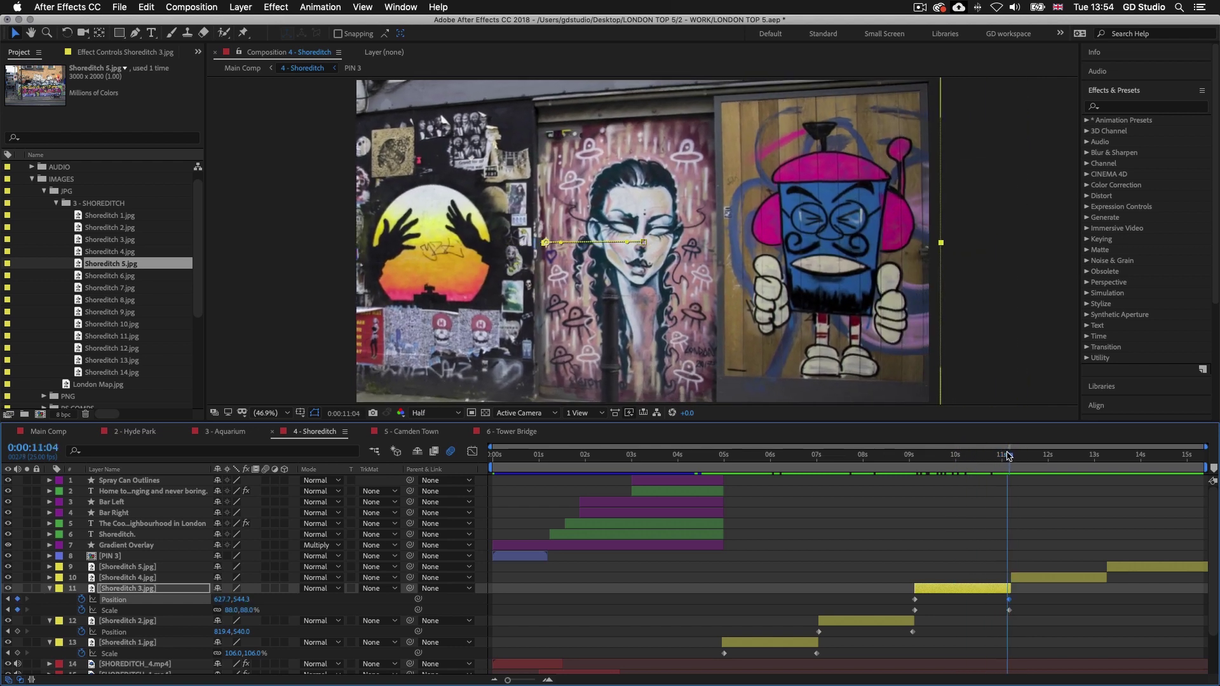
left_click_drag(774, 248, 815, 253)
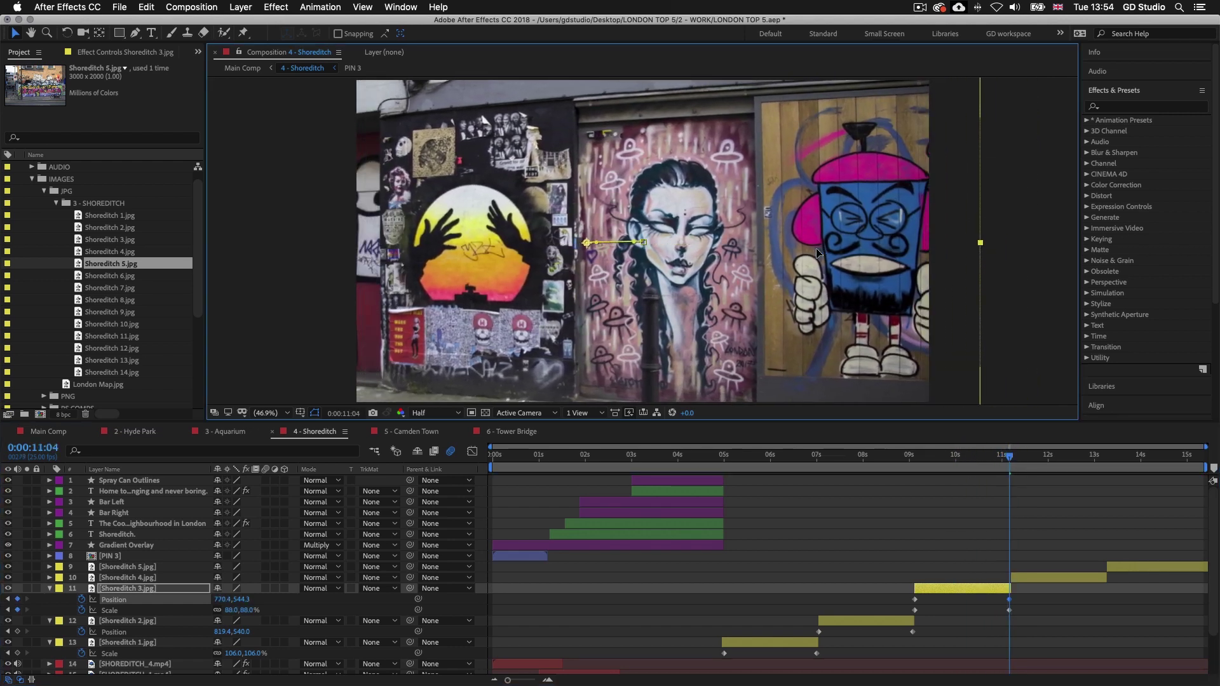
Step: Add a starting Scale keyframe of 78% on Shoreditch 4 at 0:00:11:05 and move the image to position 1145.3, 537.9
left_click_drag(915, 459, 1012, 464)
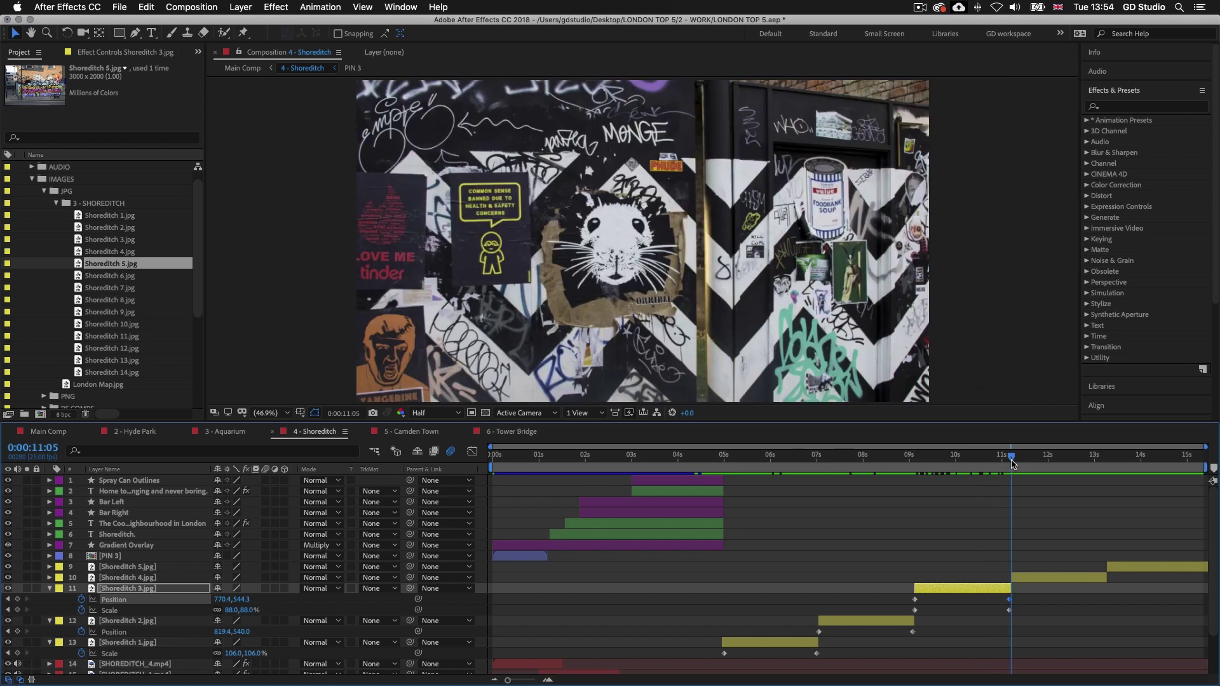
left_click(1047, 579)
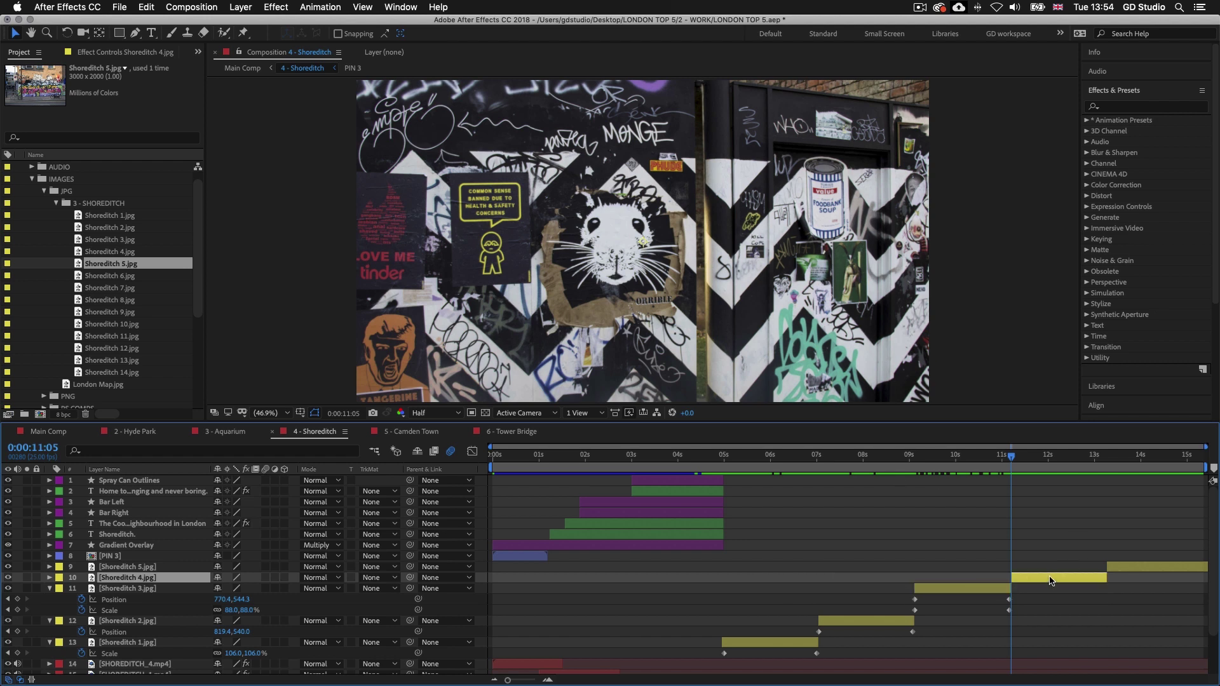
key("s")
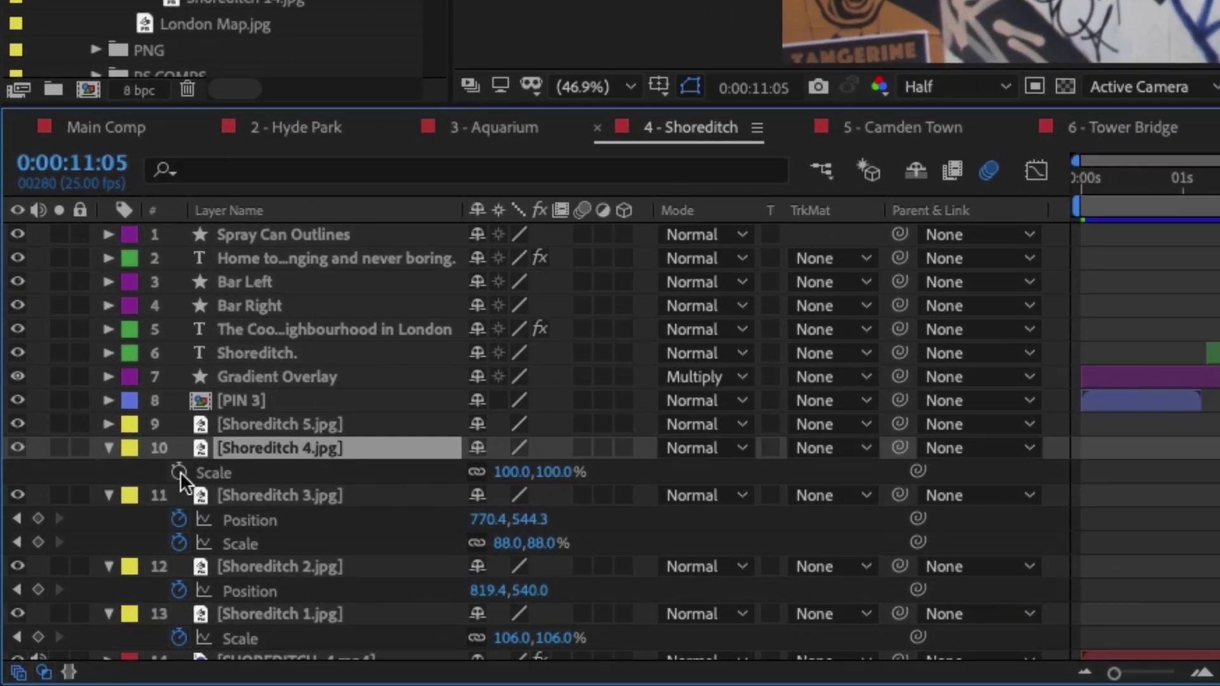
left_click(179, 471)
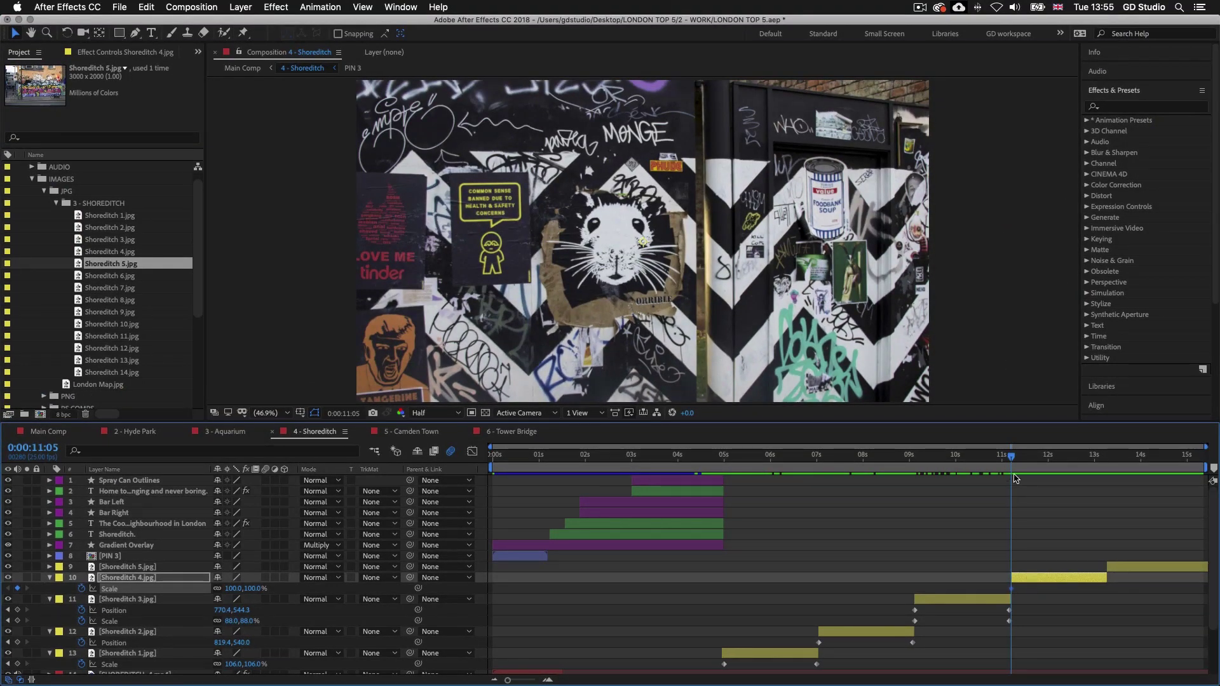
left_click_drag(252, 591, 240, 588)
left_click_drag(756, 369, 806, 363)
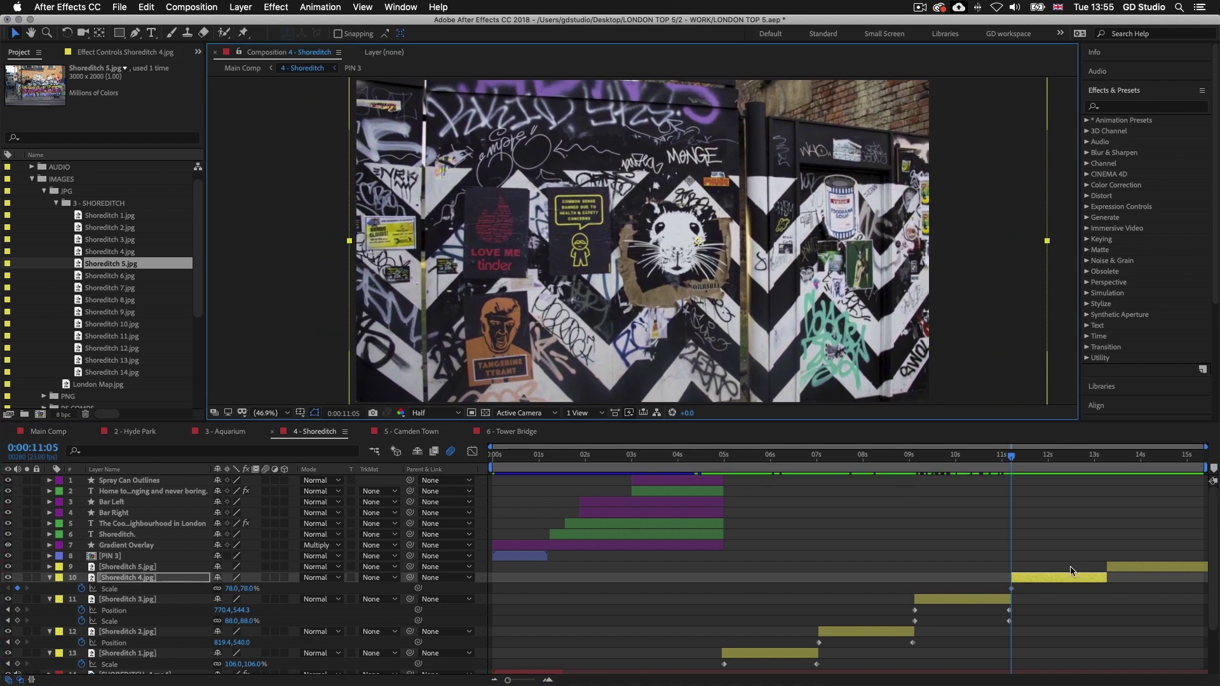
Step: Add a starting Position keyframe on Shoreditch 4 at 0:00:11:05 and reveal all of its keyframed properties
left_click(1057, 582)
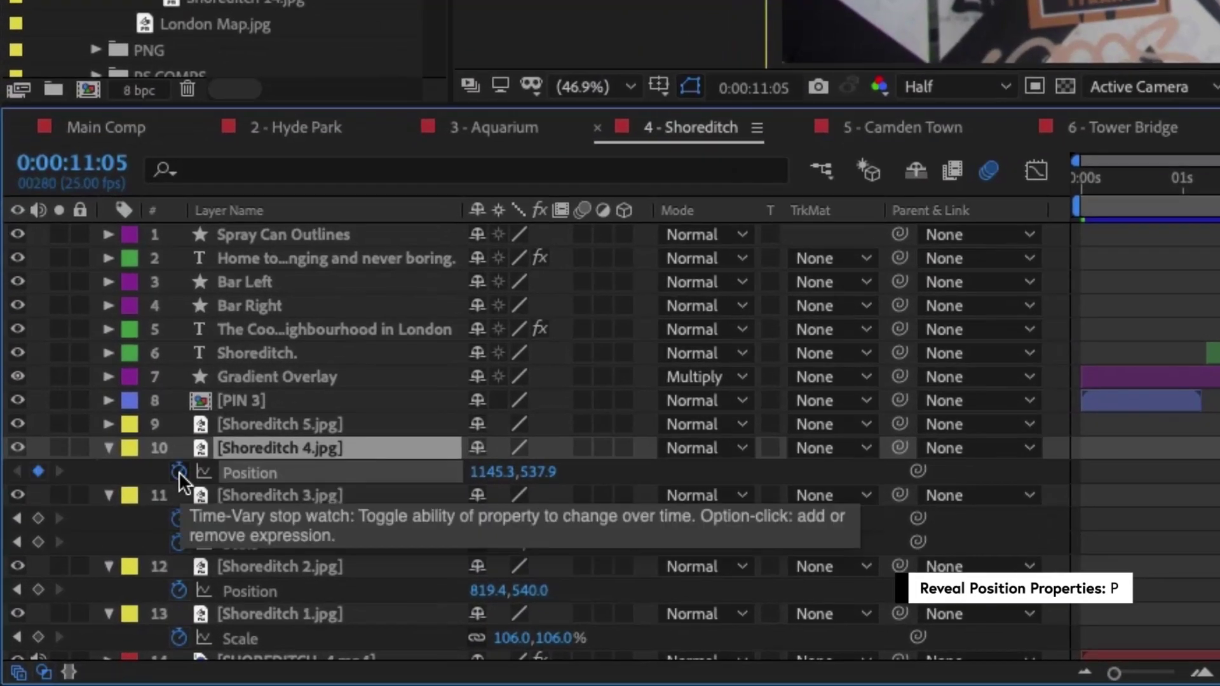
left_click(82, 588)
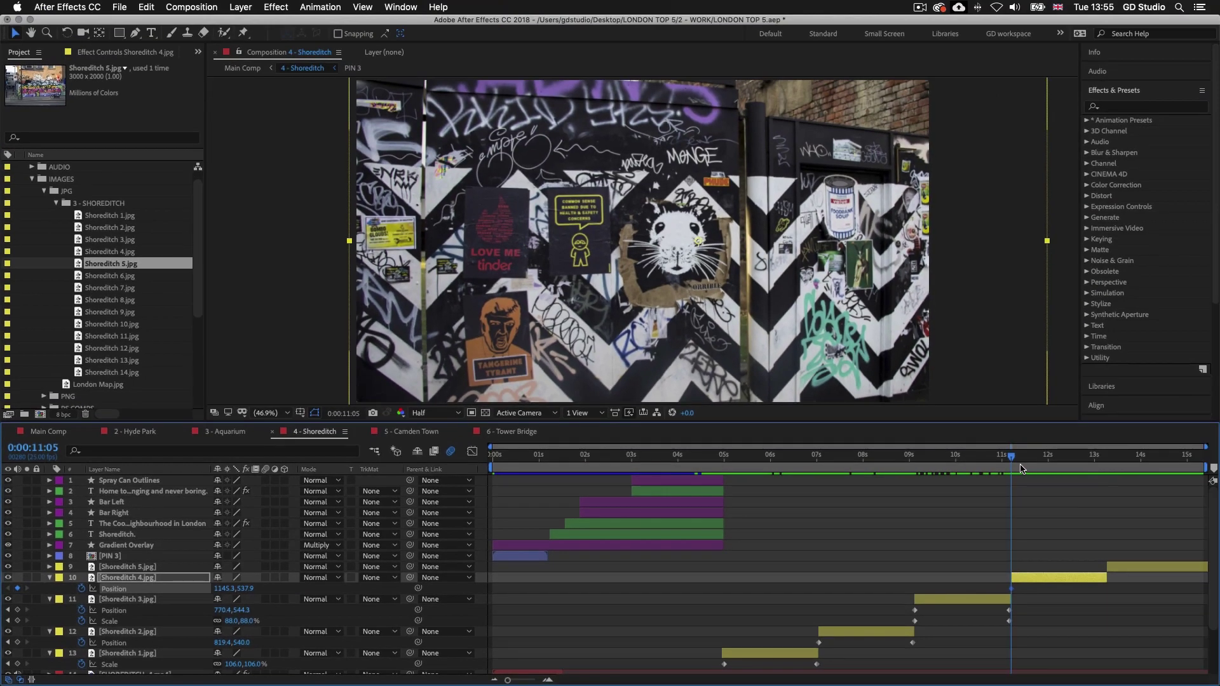
key("u")
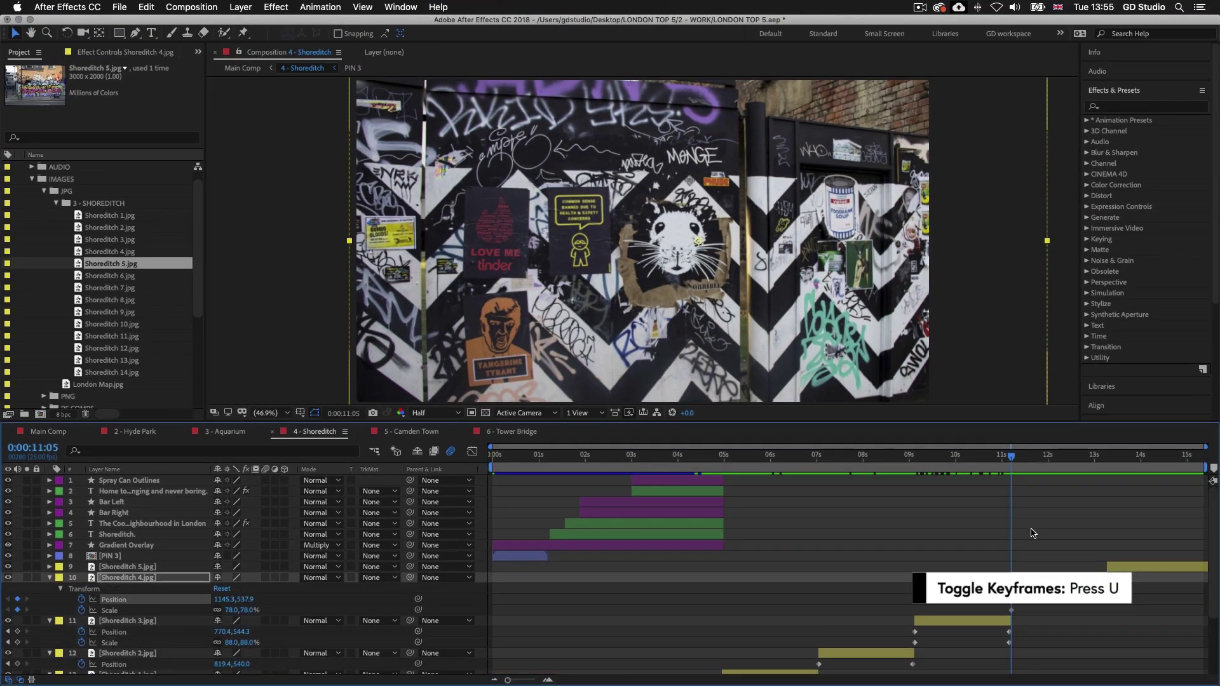
Step: Keyframe Shoreditch 4's ending Scale at 167% and Position at 1170.9, 478.2 at 0:00:13:06
left_click_drag(1019, 458, 1094, 461)
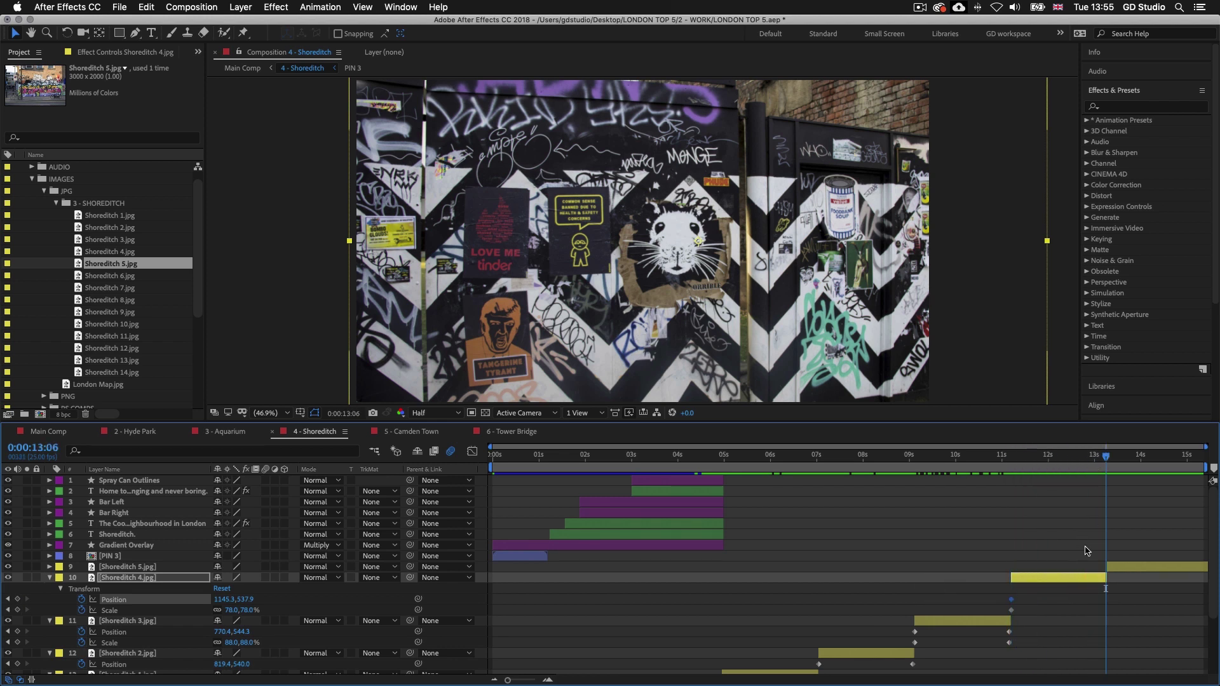
left_click(1052, 578)
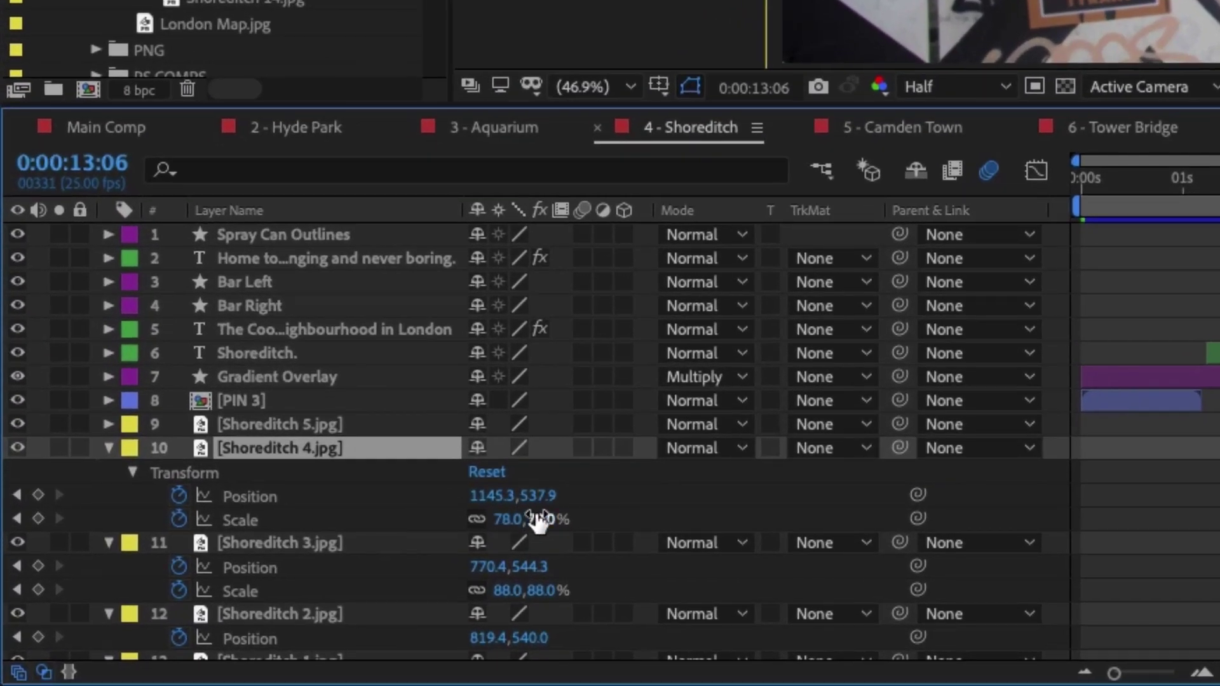
left_click_drag(537, 521, 660, 506)
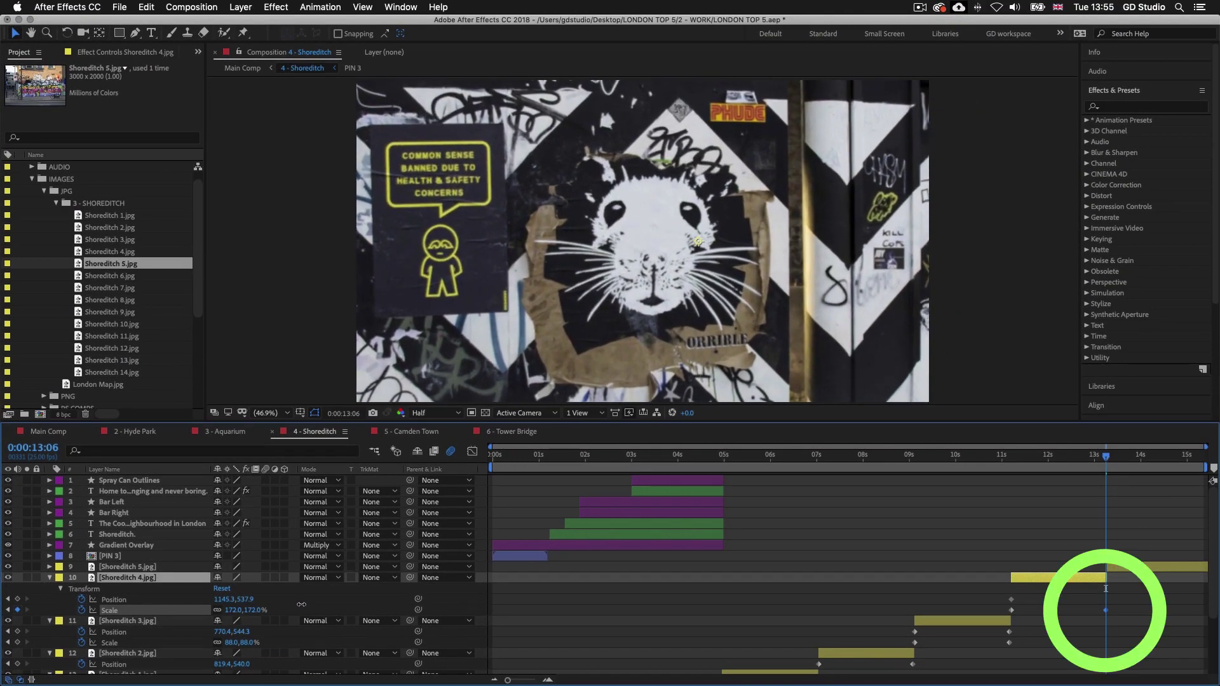
left_click_drag(301, 604, 298, 604)
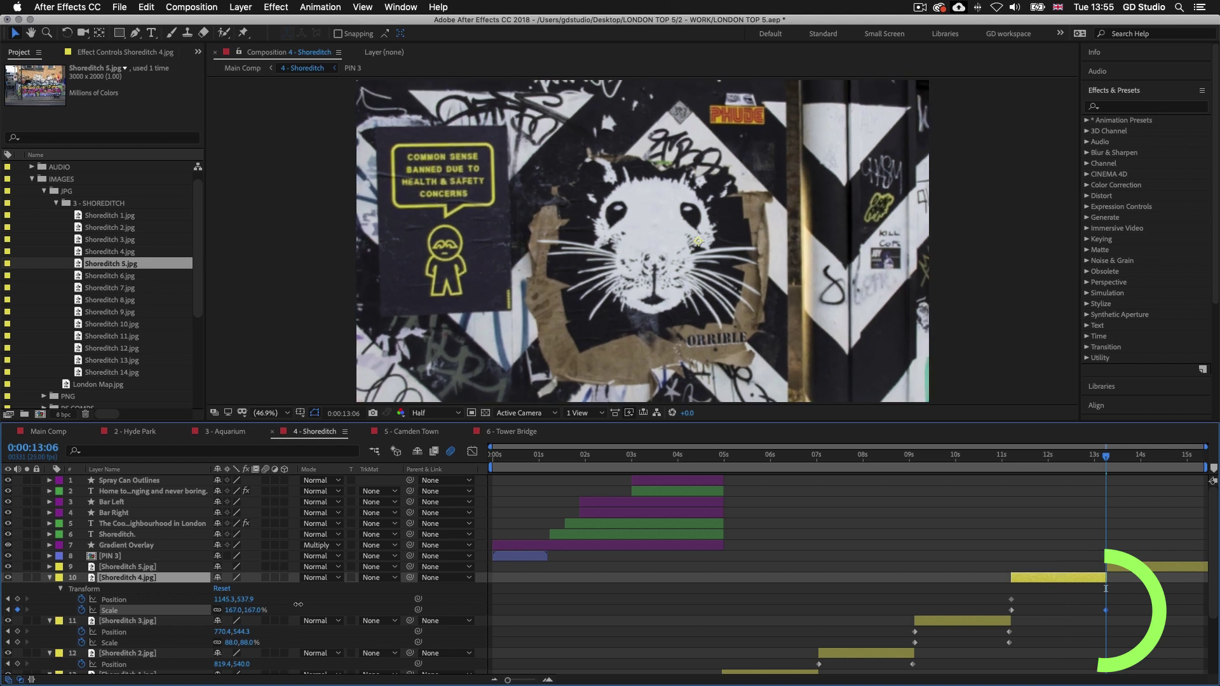
mouse_move(647, 353)
left_mouse_down()
mouse_move(665, 333)
mouse_move(654, 330)
left_mouse_up()
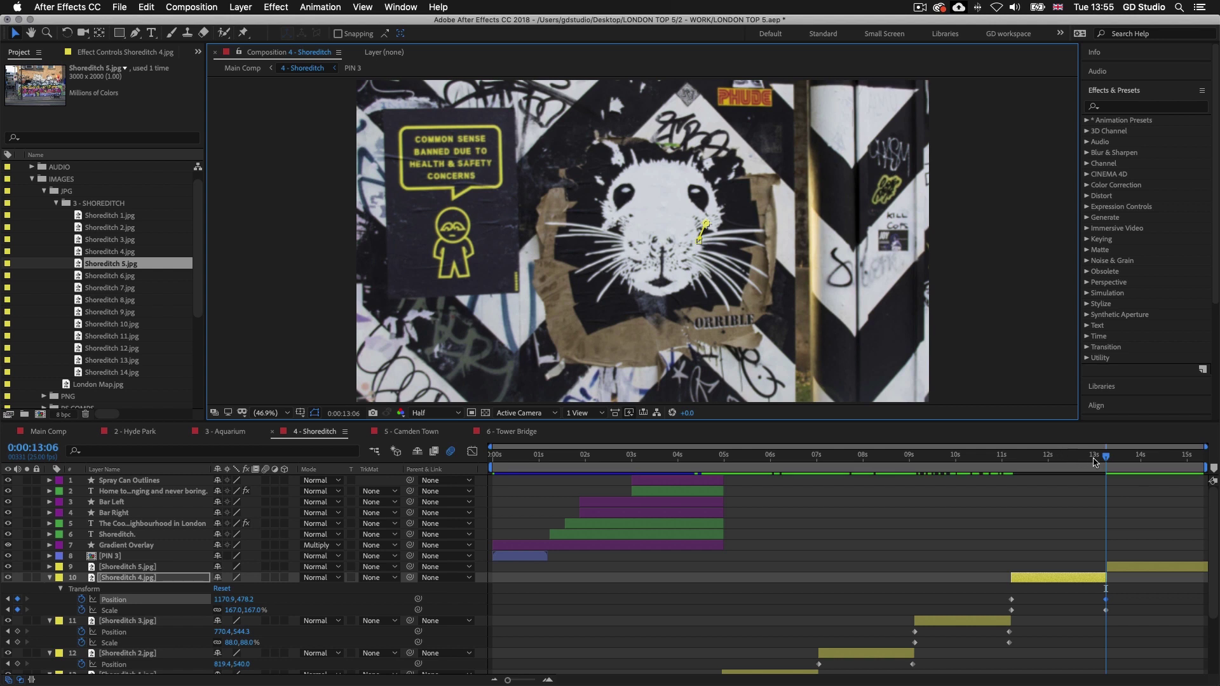
Step: Add starting keyframes on Shoreditch 5 at 0:00:13:07 for Scale at 100% and Position at 798.1, 672.1, showing both properties
mouse_move(1106, 460)
left_mouse_down()
mouse_move(985, 461)
mouse_move(1107, 458)
left_mouse_up()
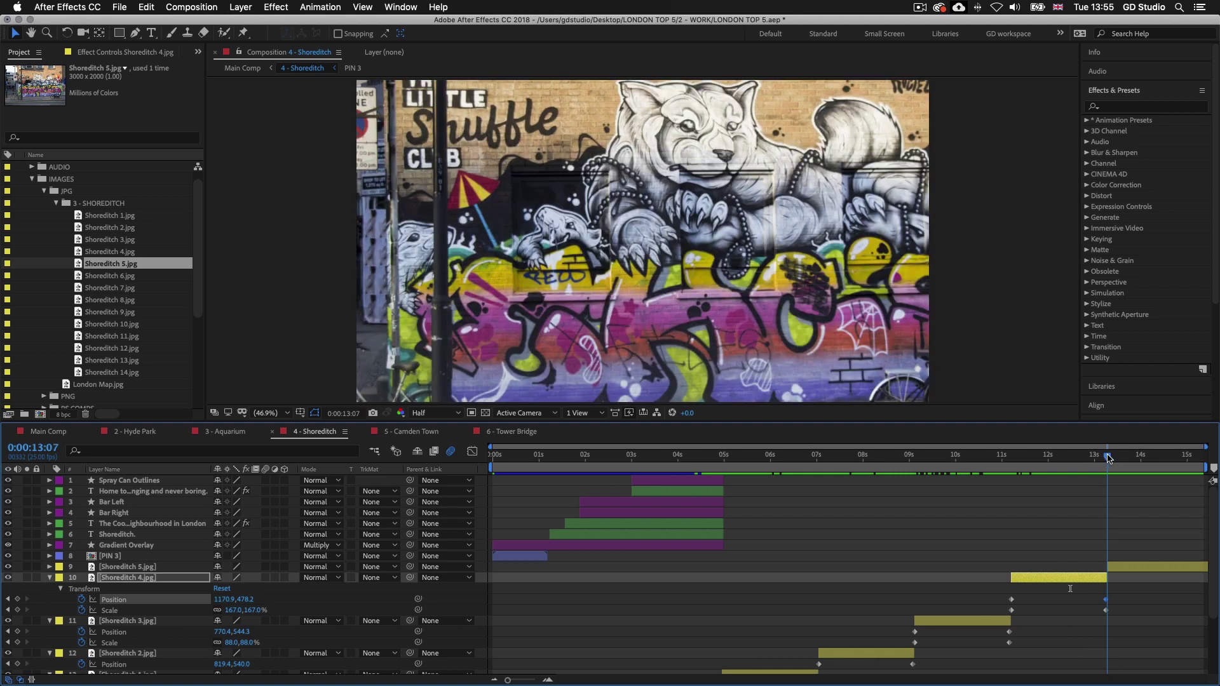
left_click(1146, 567)
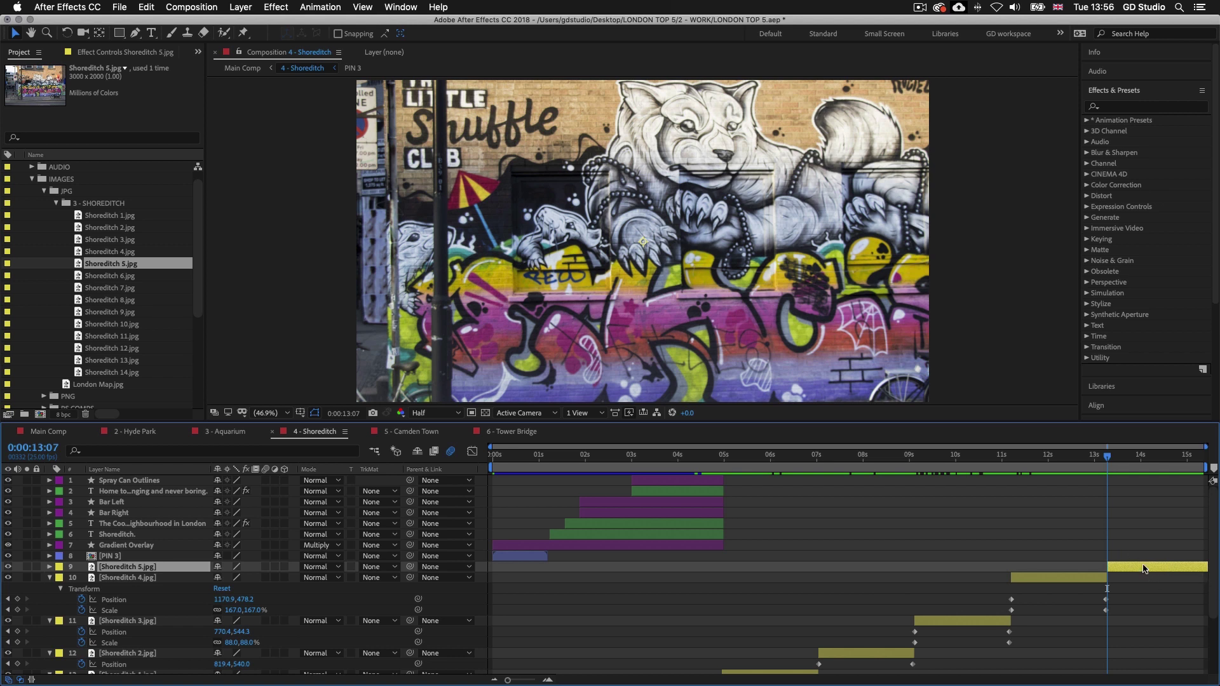
key("s")
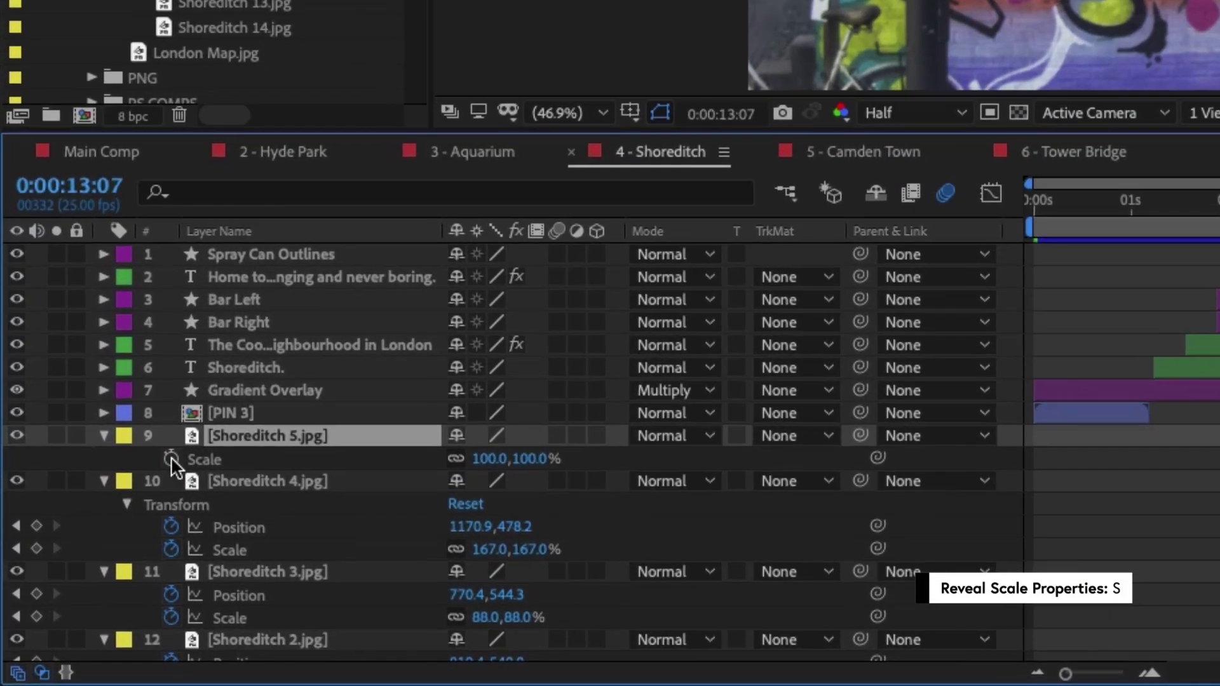
left_click(81, 577)
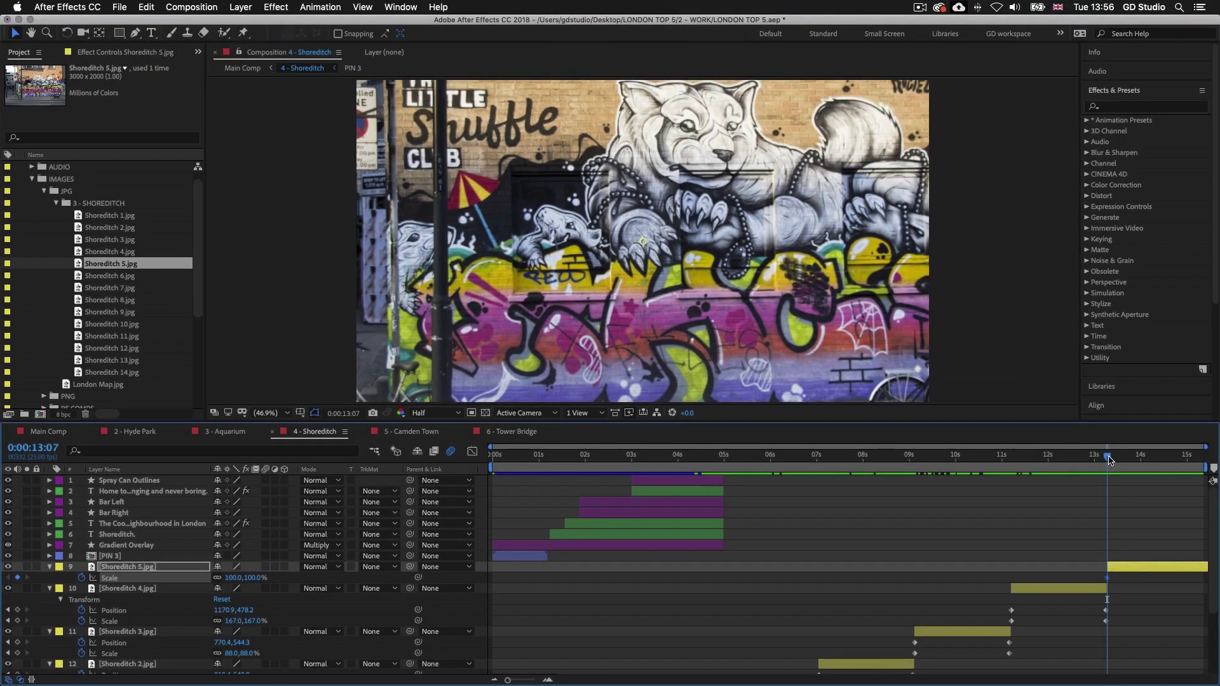
mouse_move(1109, 458)
left_mouse_down()
mouse_move(1157, 459)
mouse_move(1109, 463)
left_mouse_up()
left_click_drag(806, 204, 759, 241)
key("p")
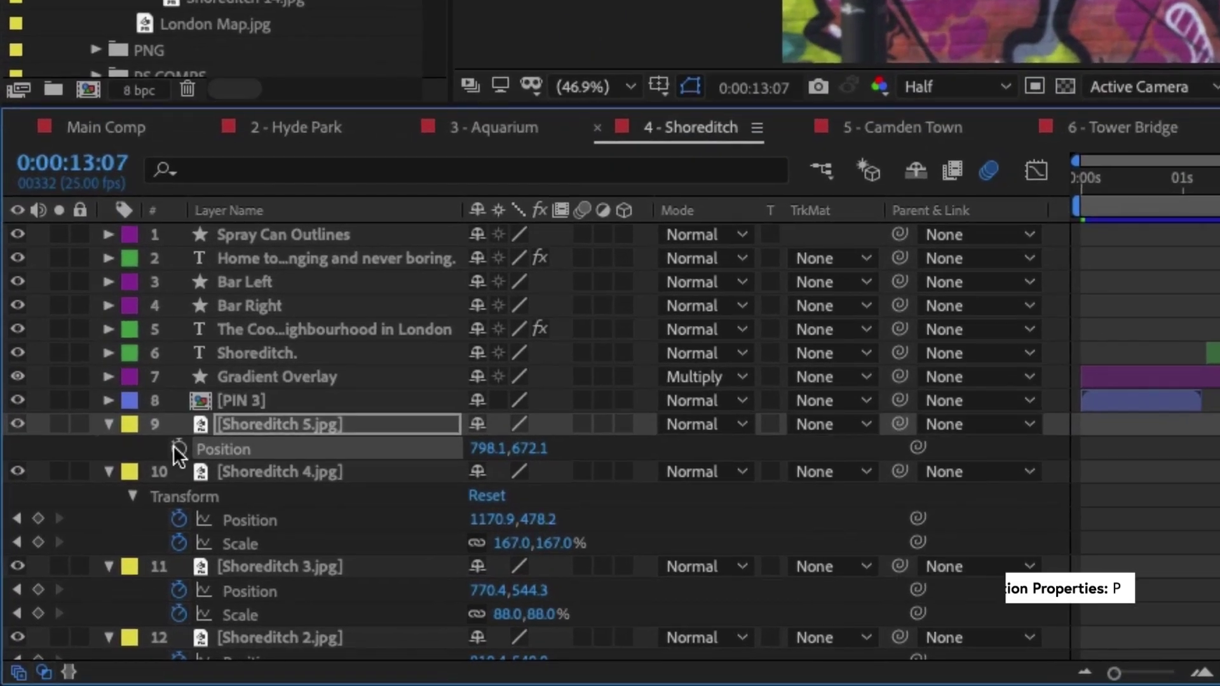
left_click(179, 448)
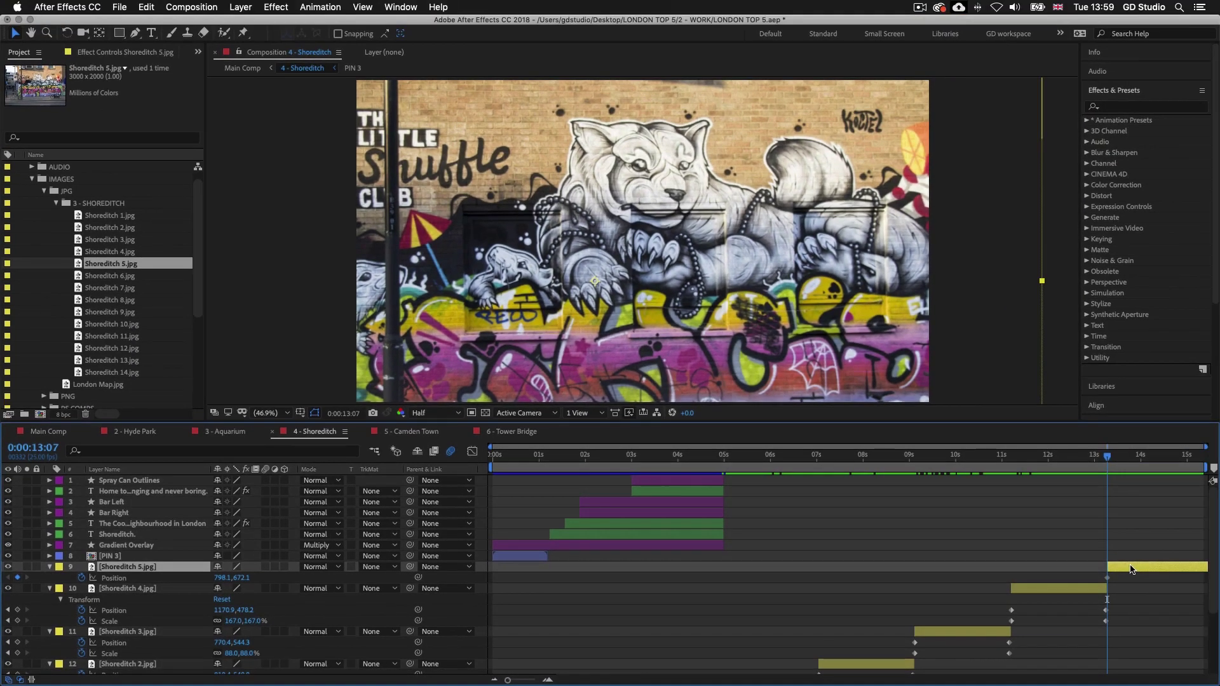
key("alt+shift+s")
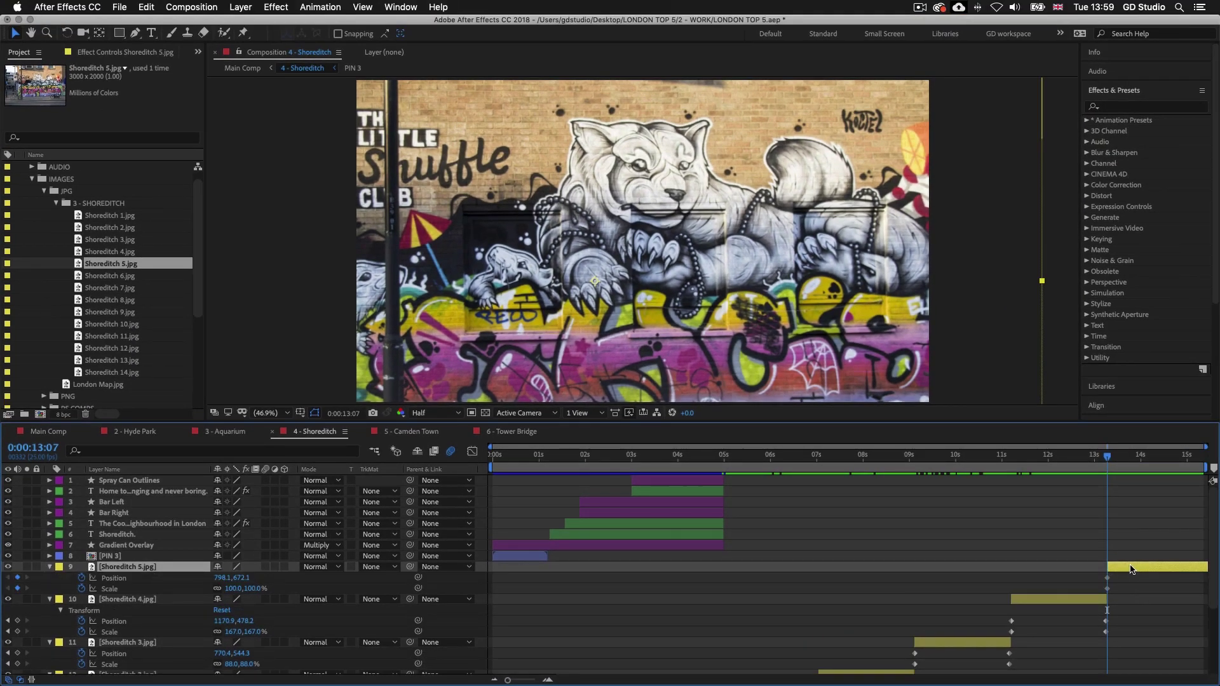
Step: Keyframe Shoreditch 5's Scale at 70% at 0:00:15:08 and reposition the image to fill the frame, checking the motion back to 0:00:14:10
left_click_drag(1109, 459, 1202, 461)
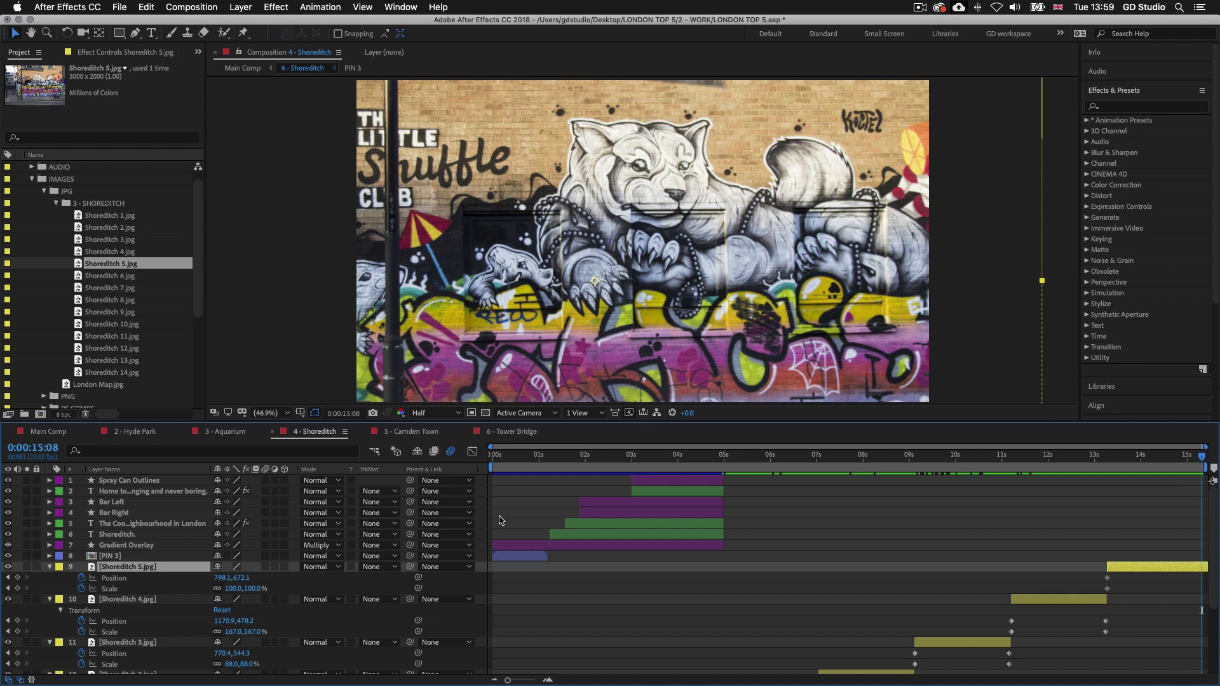
left_click_drag(253, 589, 232, 588)
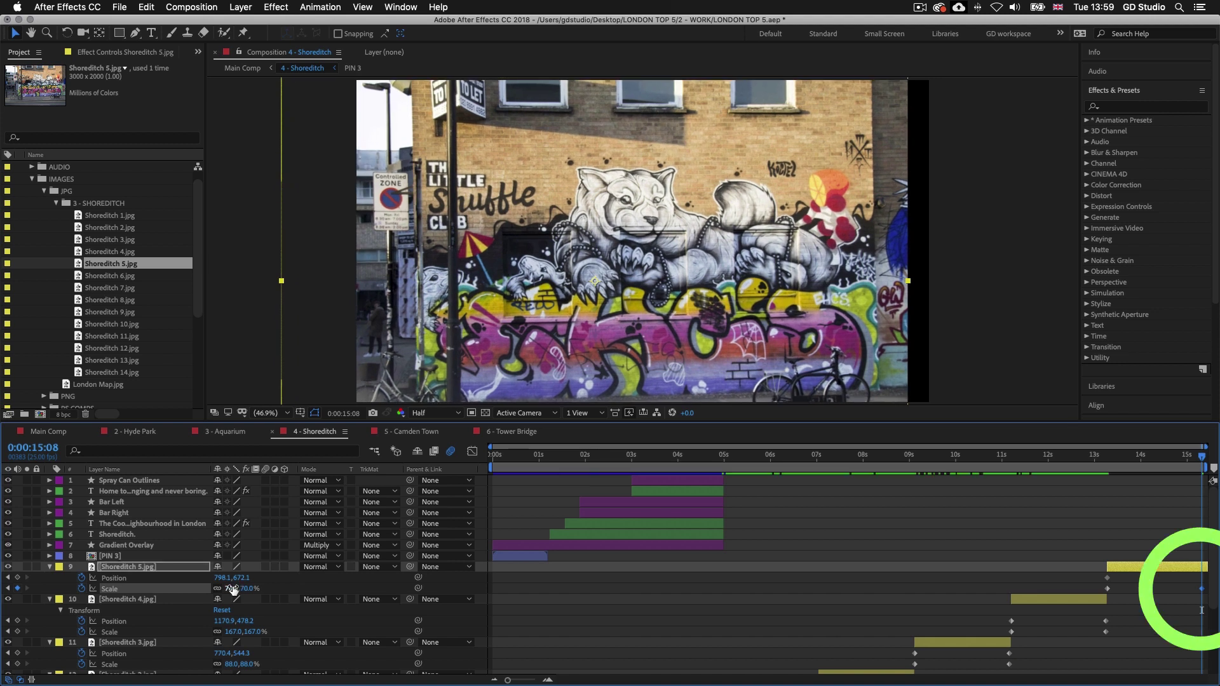
left_click(550, 347)
left_click_drag(551, 347, 597, 301)
left_click_drag(1201, 457, 1159, 457)
Step: Set the start of the composition's work area at 0:00:04:18, just before the Shoreditch 1 image begins
key("z")
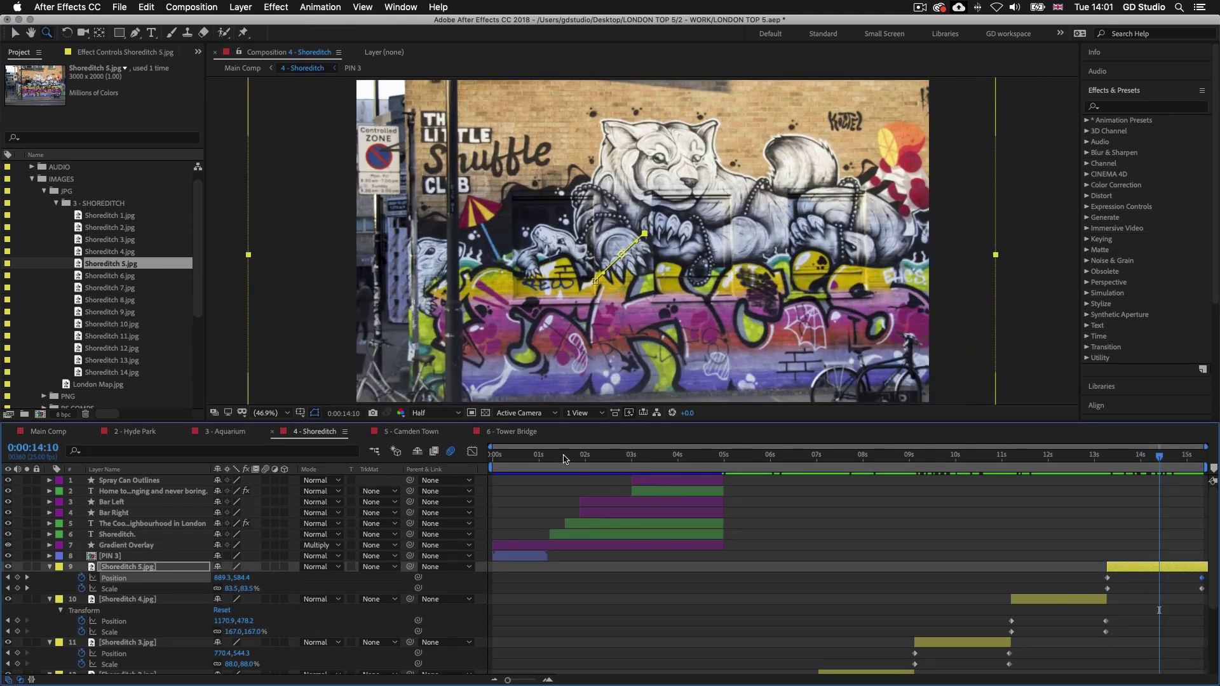
scroll(737, 474, "down", 1)
scroll(737, 473, "down", 4)
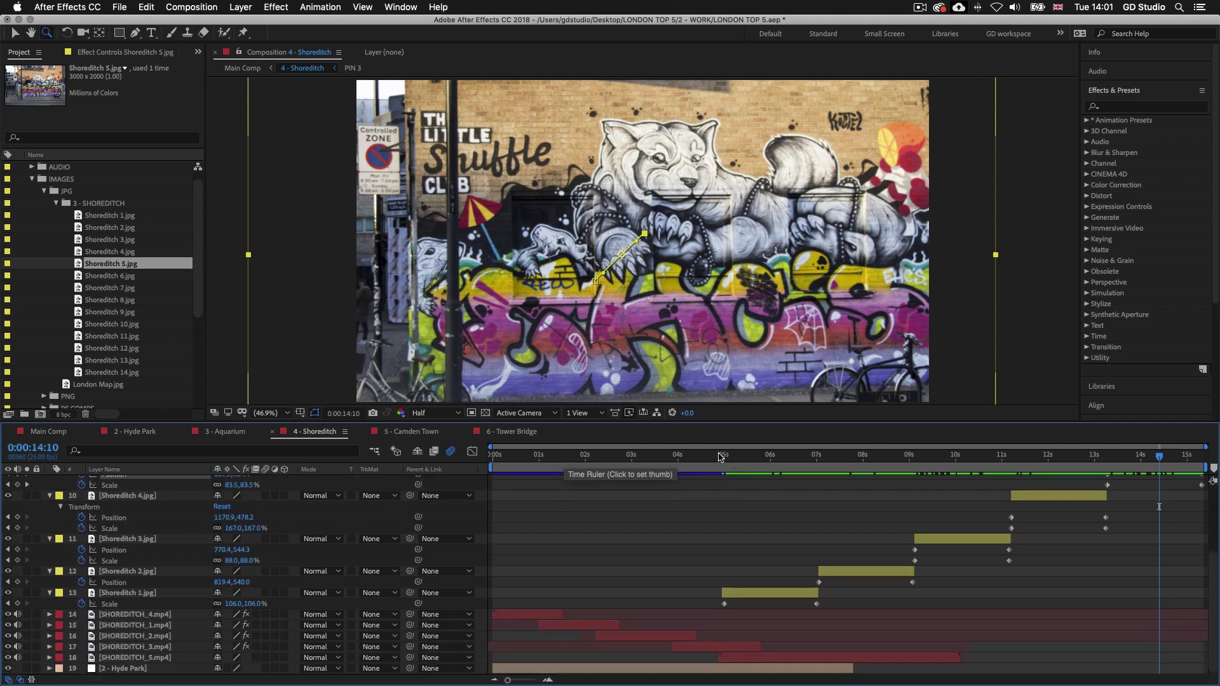
left_click(711, 458)
key("b")
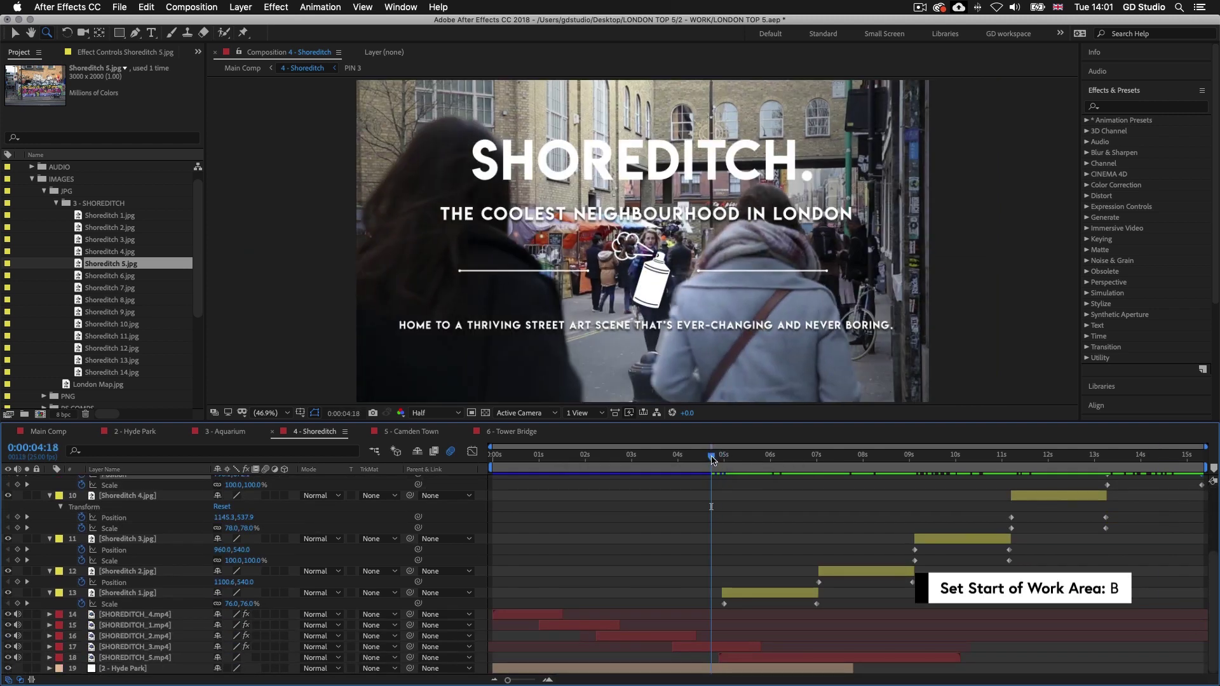
scroll(793, 534, "up", 5)
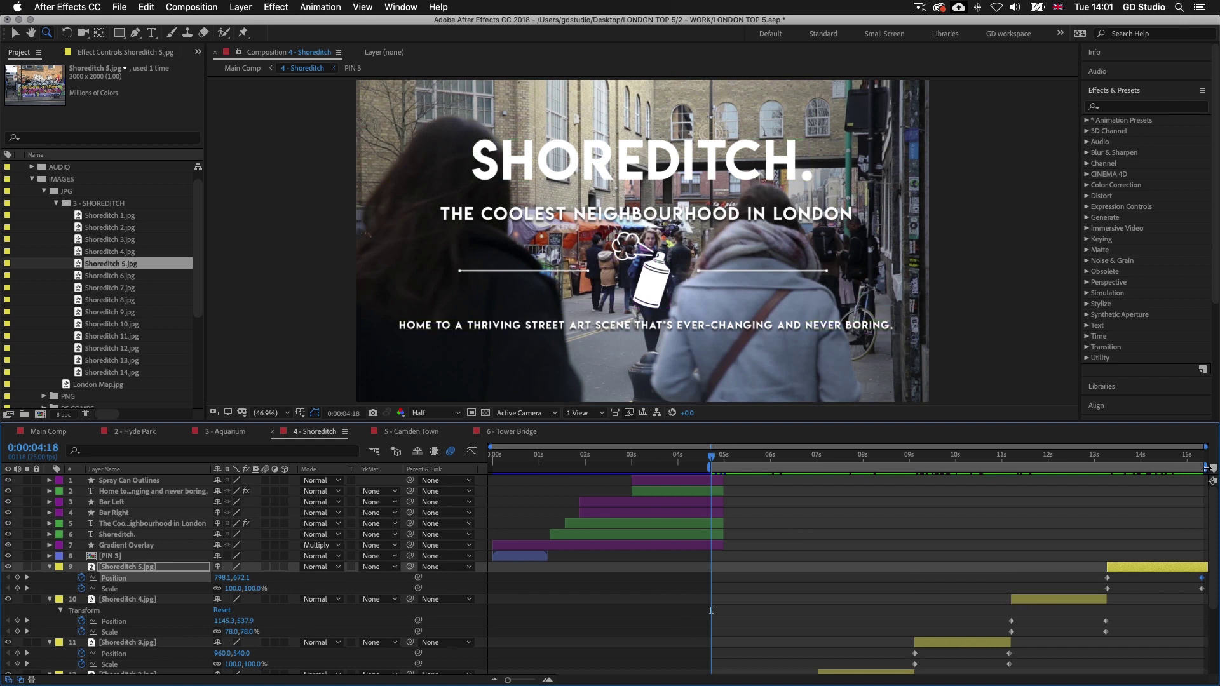
Step: Preview the animated image sequence from 0:00:04:19 through the Shoreditch 3 shot
left_click_drag(713, 459, 714, 458)
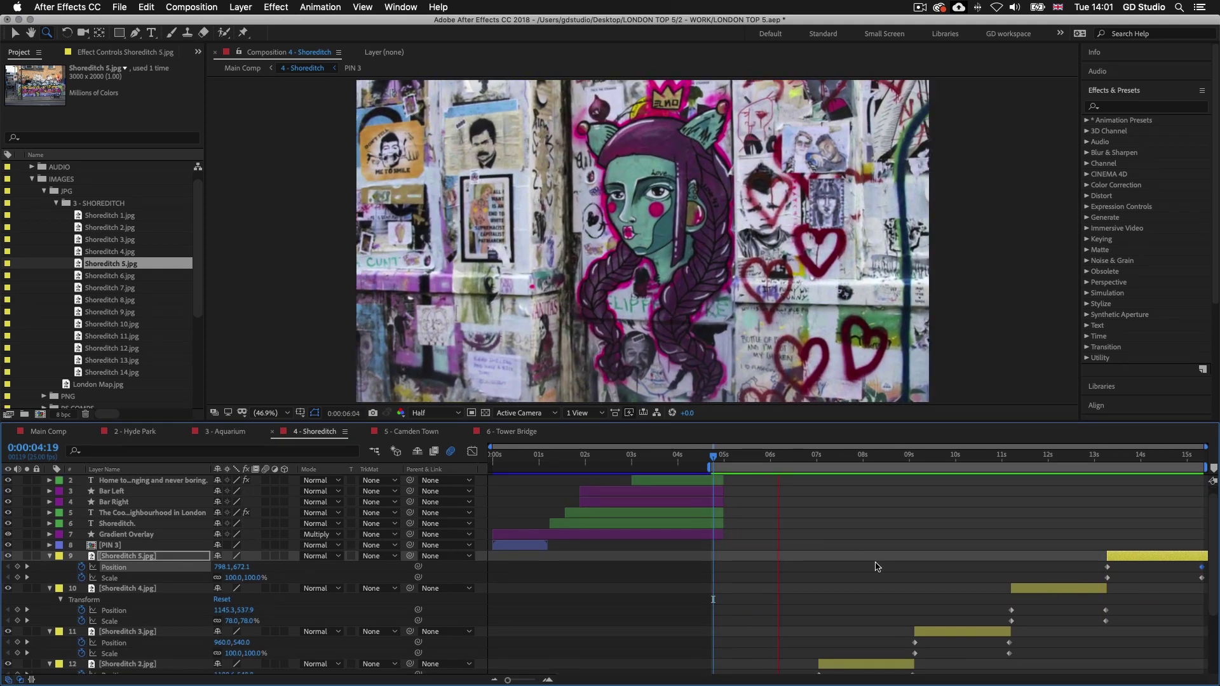
scroll(877, 566, "down", 3)
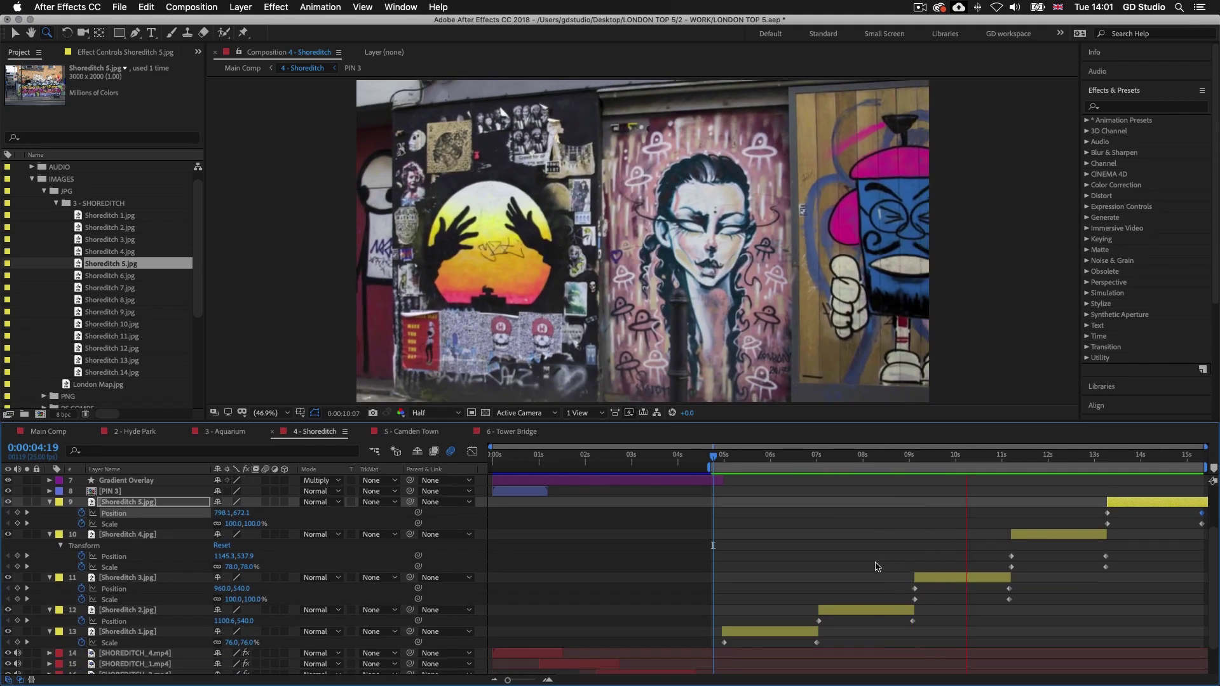
key("space")
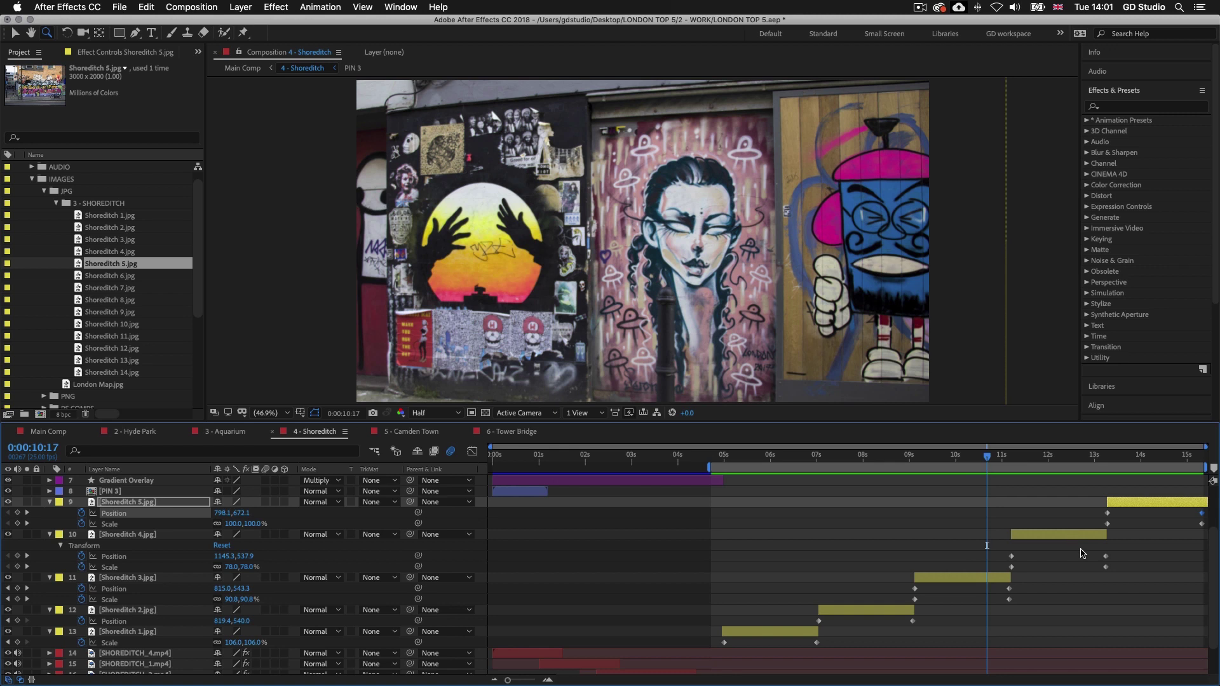
Step: Select the five Shoreditch image layers, collapse their keyframed properties, and deselect them
scroll(1081, 553, "up", 1)
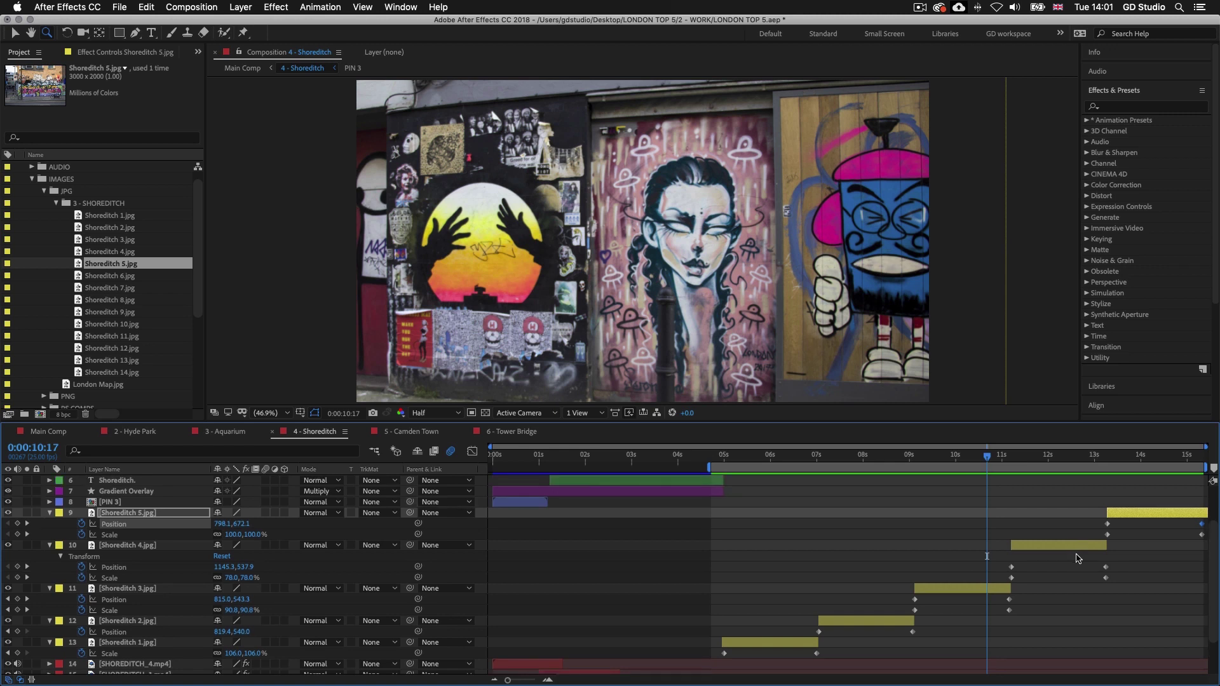
scroll(1078, 557, "up", 1)
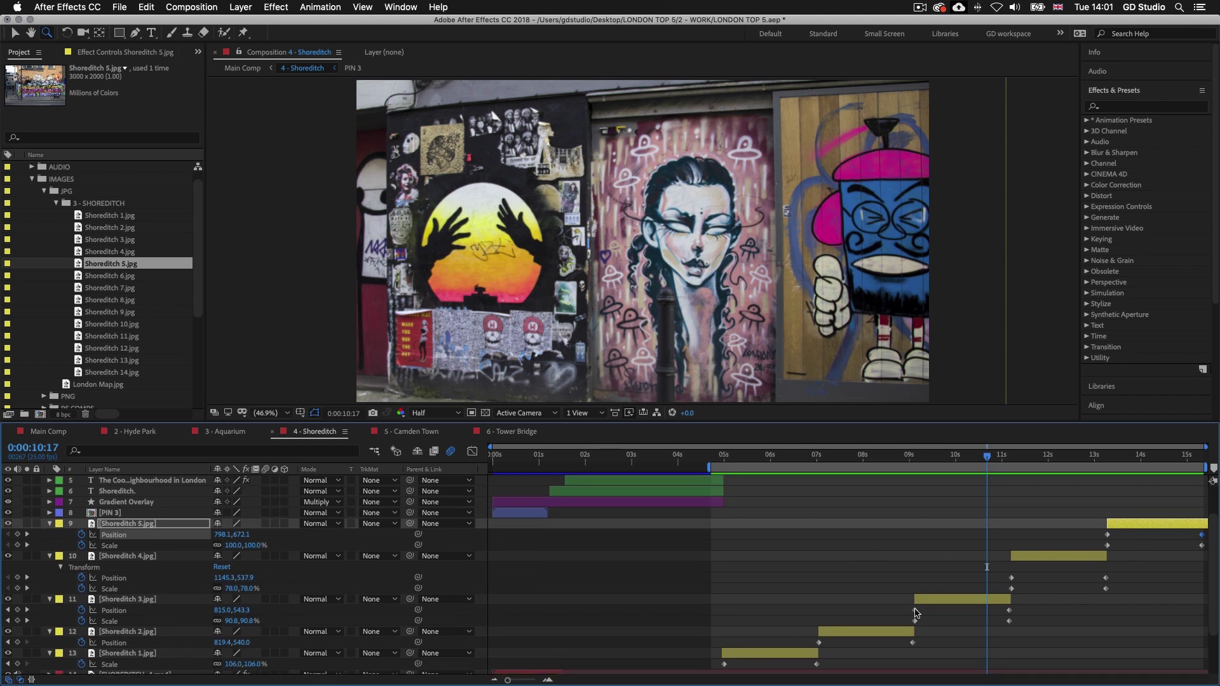
left_click(786, 655, "shift")
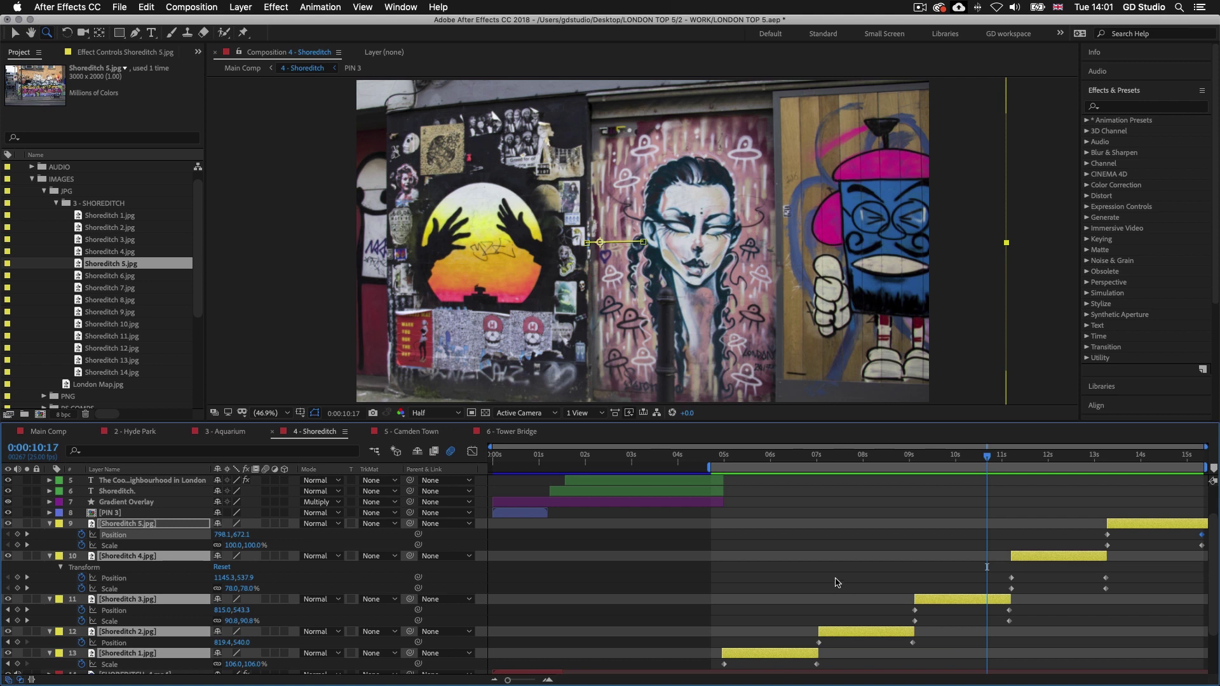
key("u")
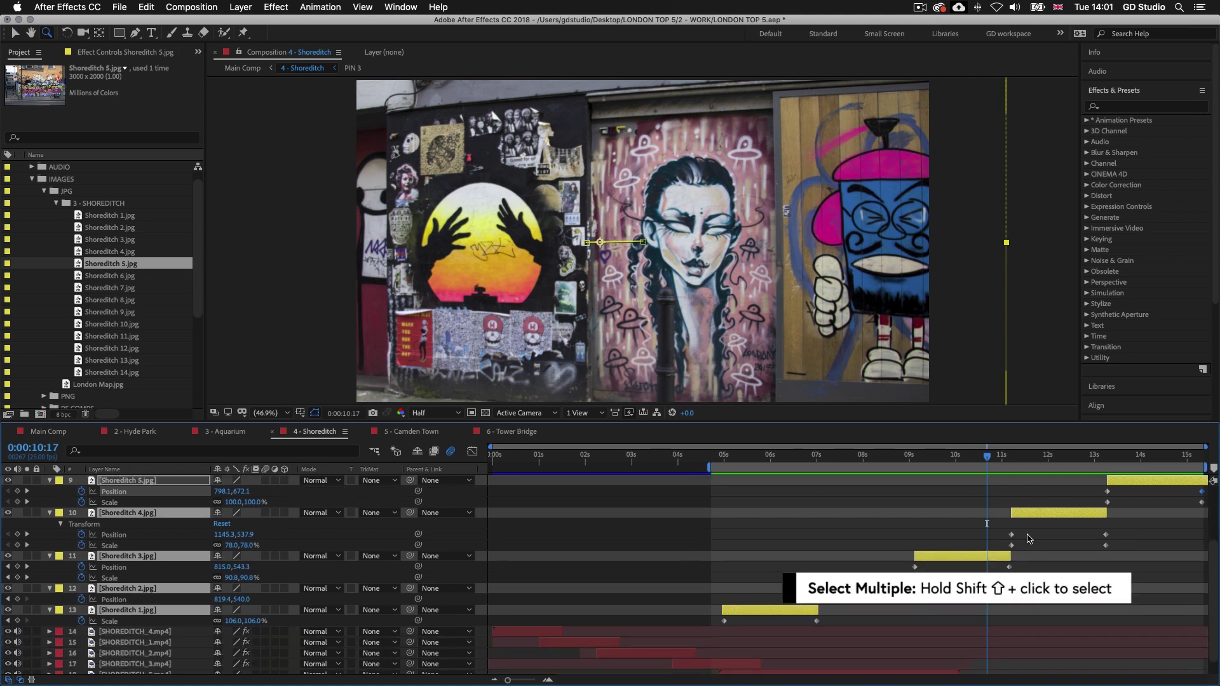
scroll(956, 554, "up", 3)
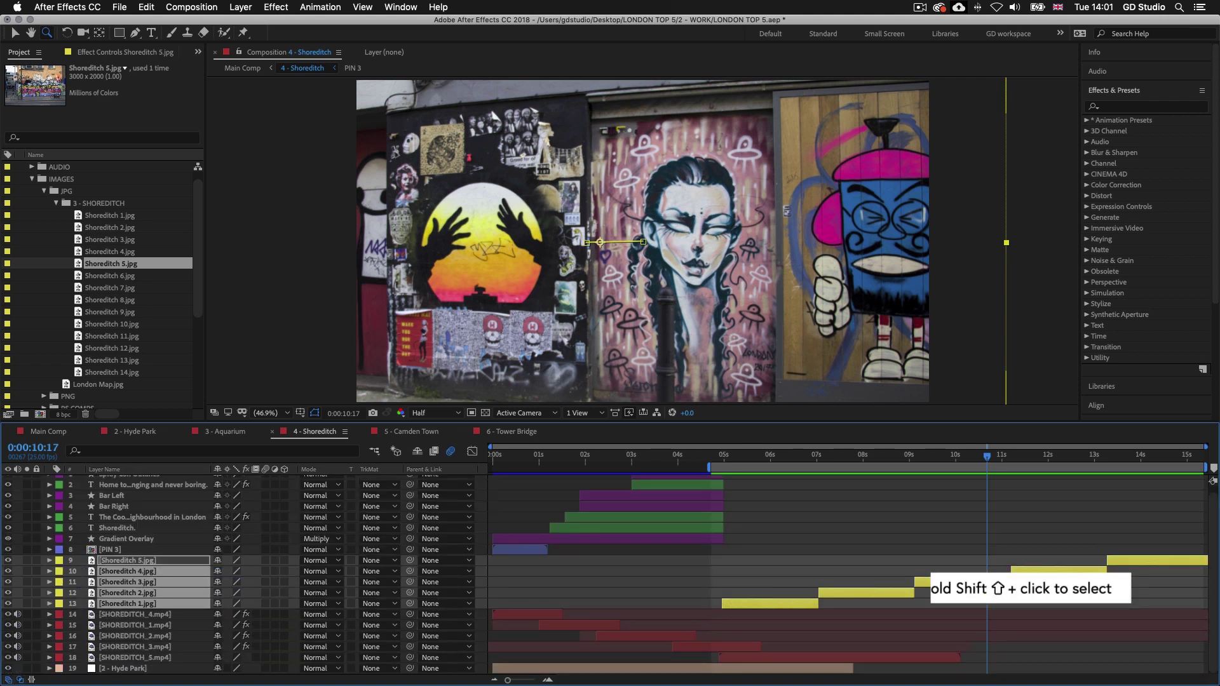
left_click(941, 568)
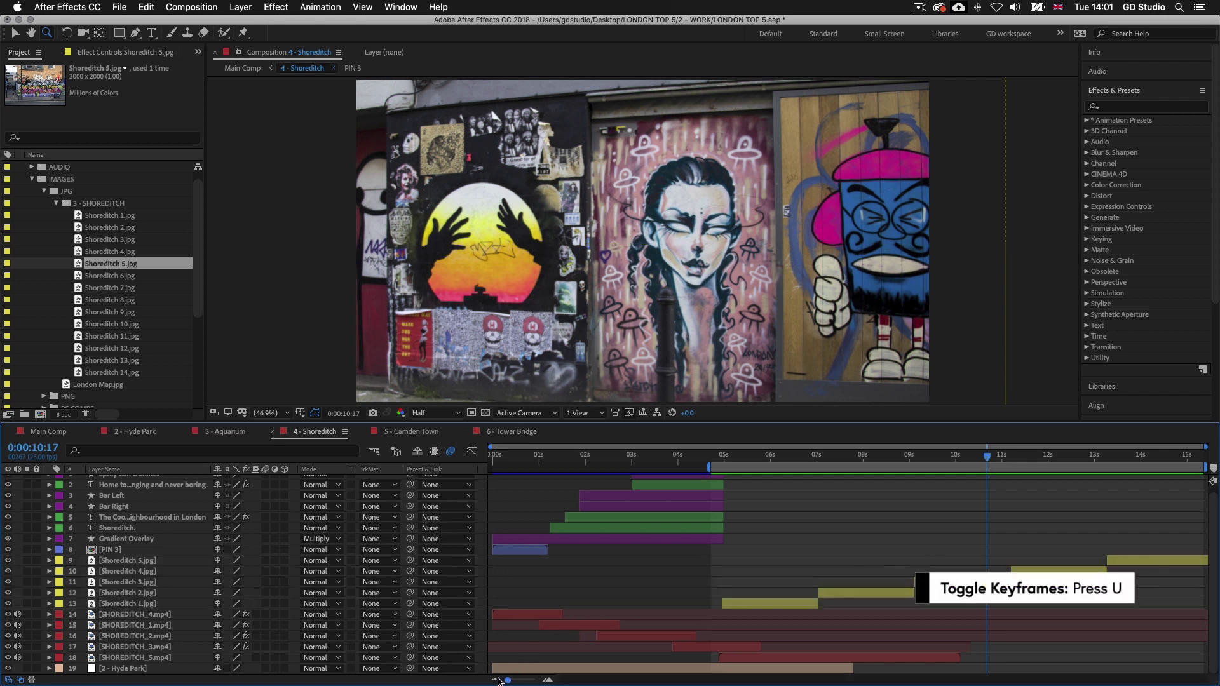
scroll(742, 556, "up", 1)
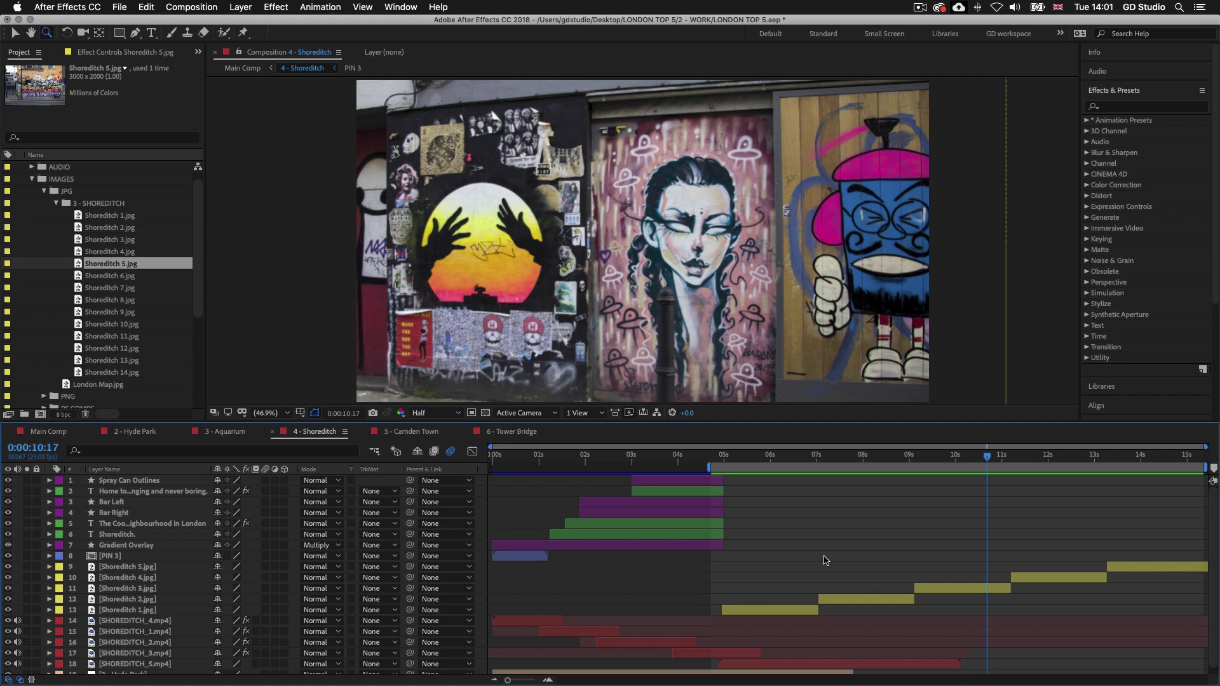
scroll(825, 560, "down", 1)
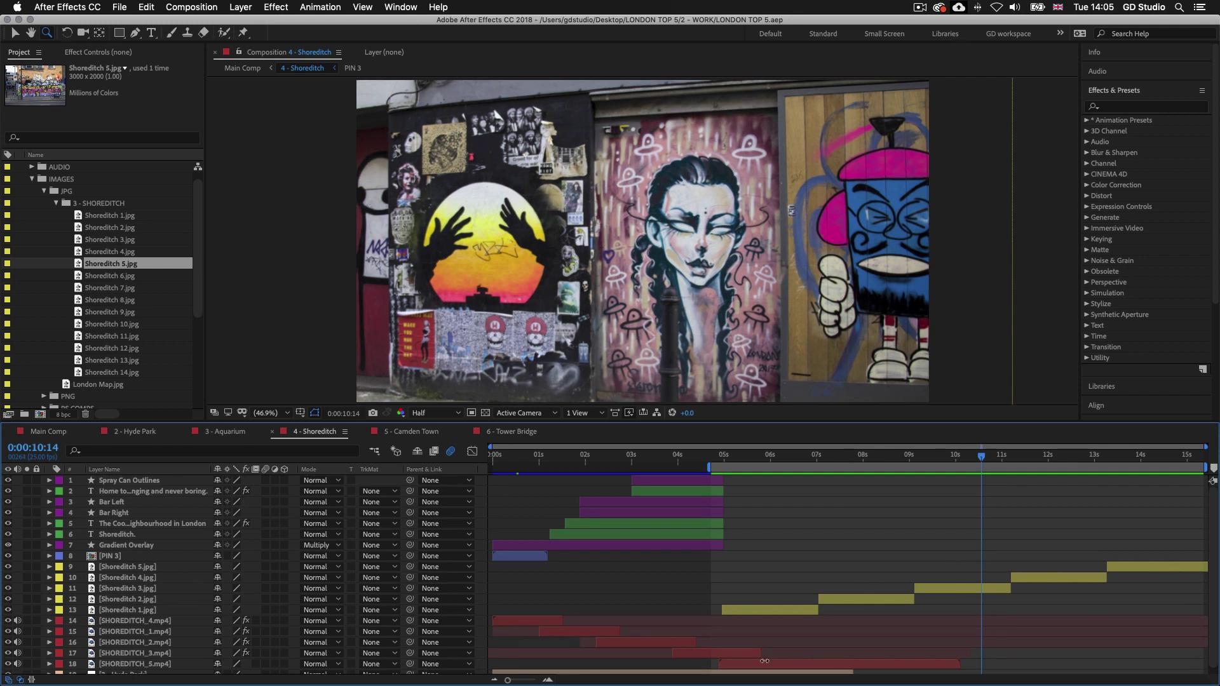
Step: Delete the SHOREDITCH_3.mp4 and SHOREDITCH_5.mp4 layers and check the frame at 0:00:06:05
left_click(766, 664)
left_click(741, 653, "shift")
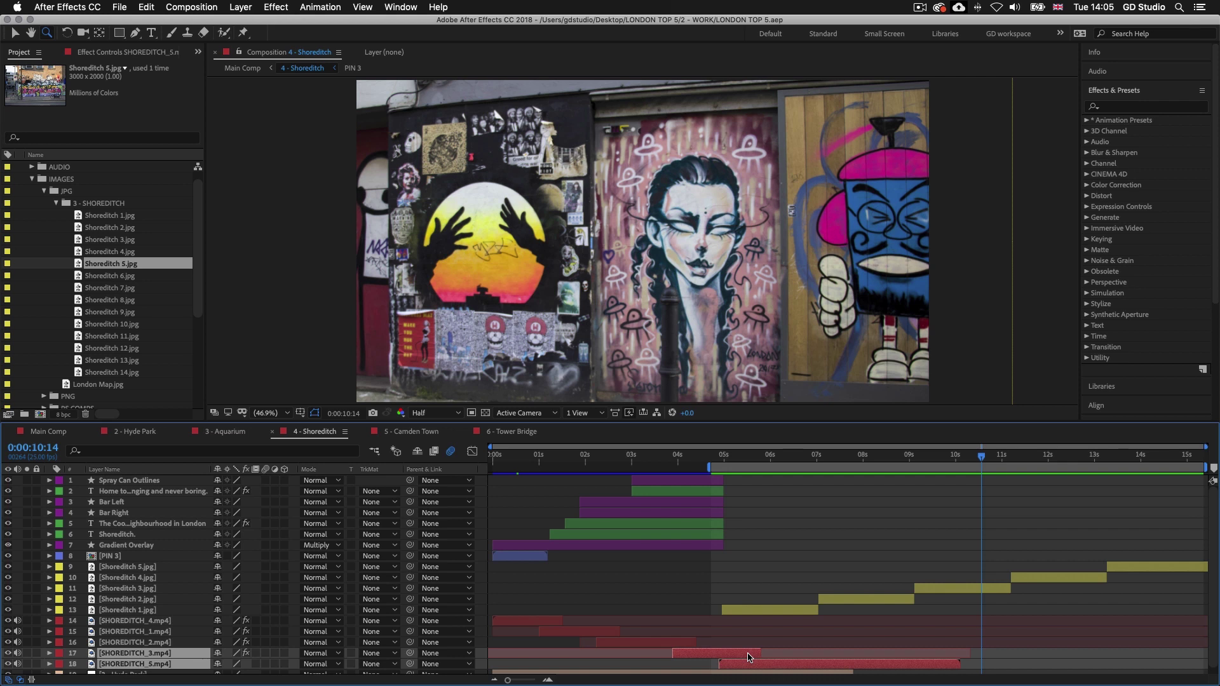
key("Delete")
left_click(780, 457)
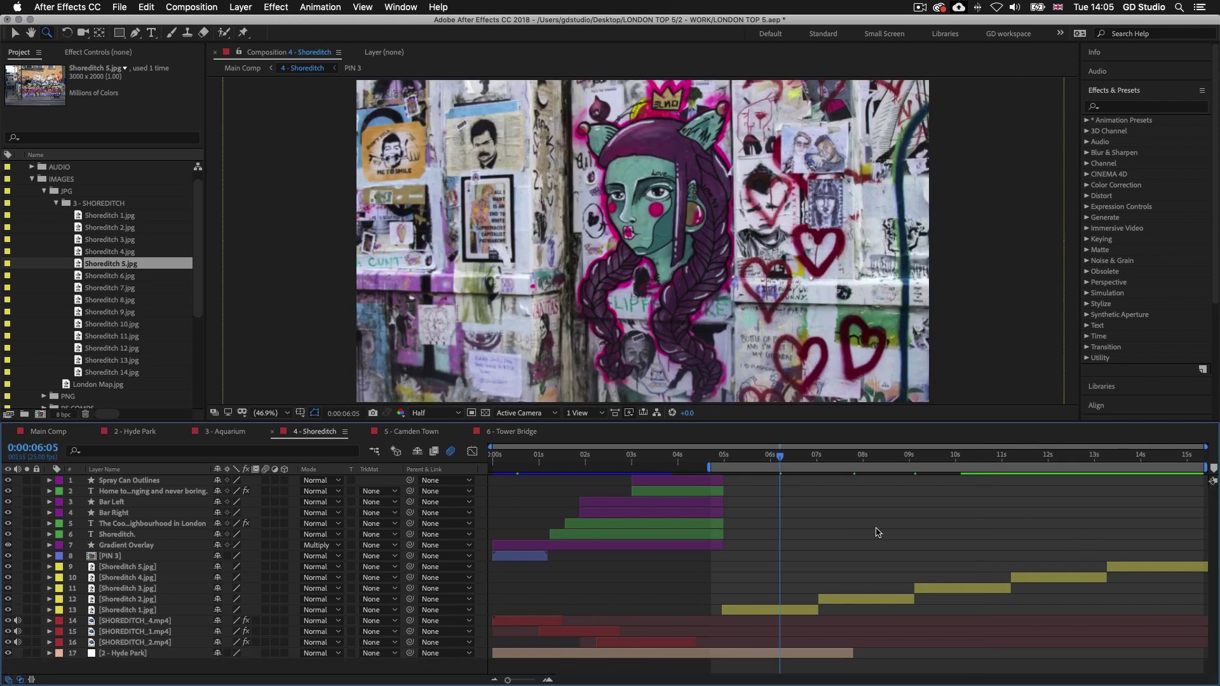
Step: Move the five Shoreditch image layers below the SHOREDITCH_2.mp4 layer, directly above 2 - Hyde Park
left_click(673, 622)
left_click(1125, 567)
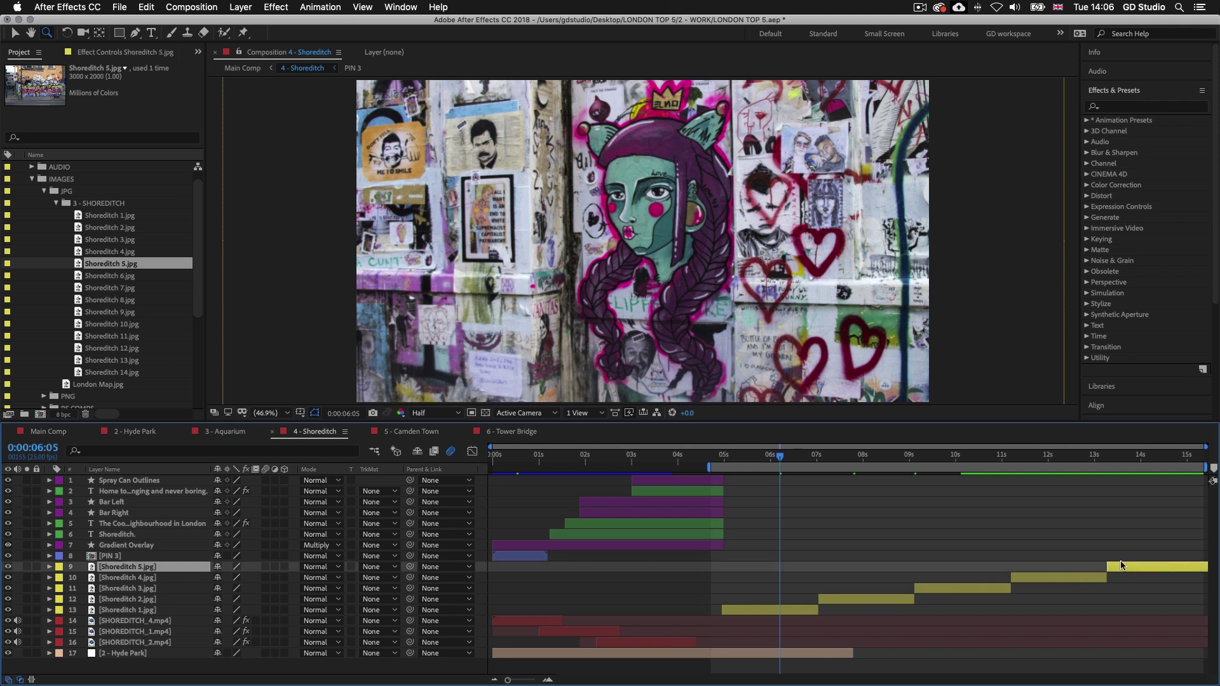
left_click(753, 611, "shift")
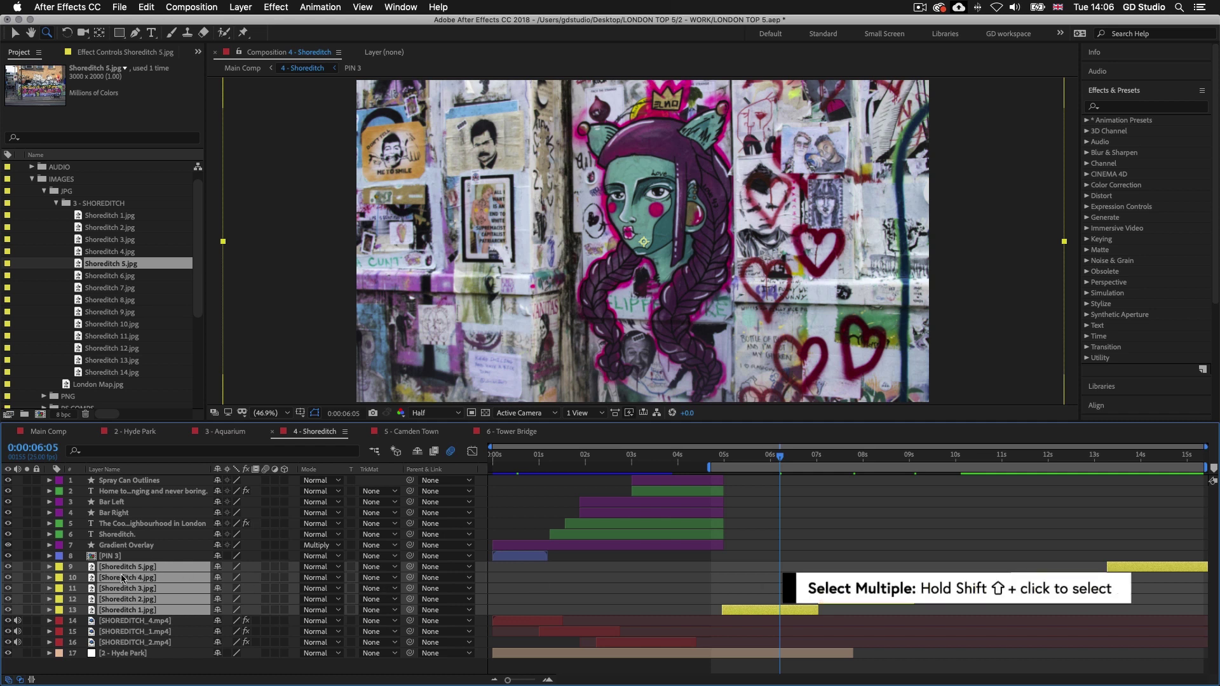
left_click_drag(116, 615, 121, 656)
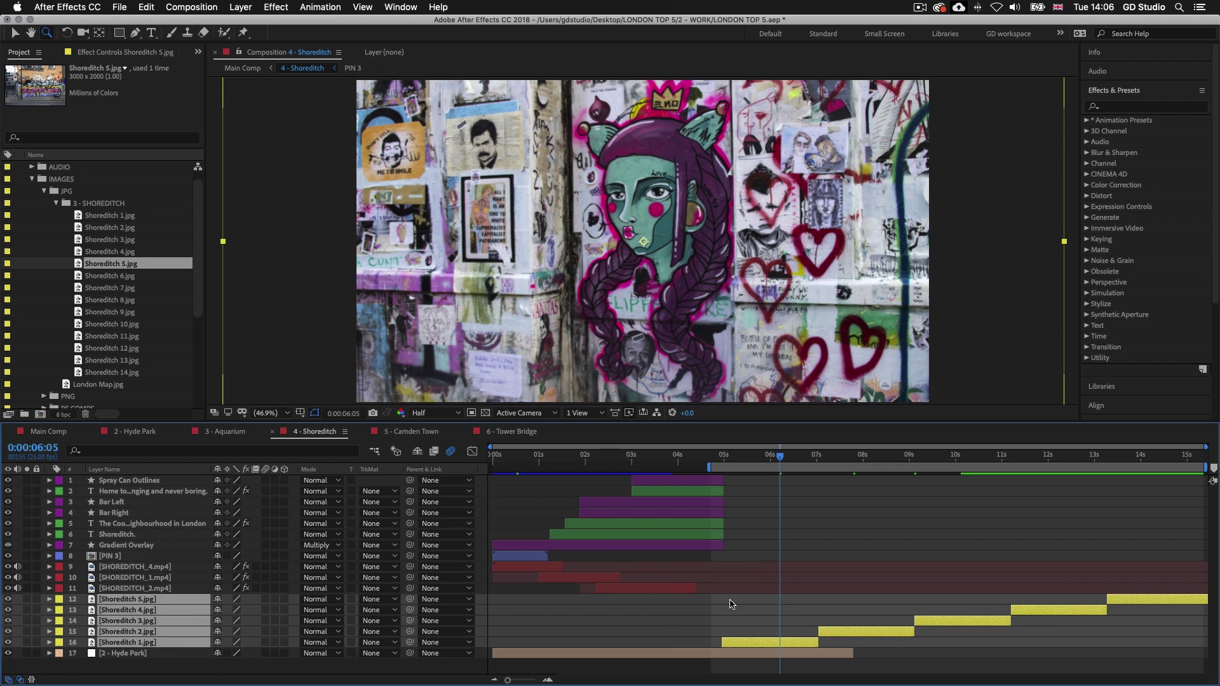
Step: Show the Linear Wipe keyframes of the SHOREDITCH_4.mp4, SHOREDITCH_1.mp4 and SHOREDITCH_2.mp4 layers
left_click(535, 567)
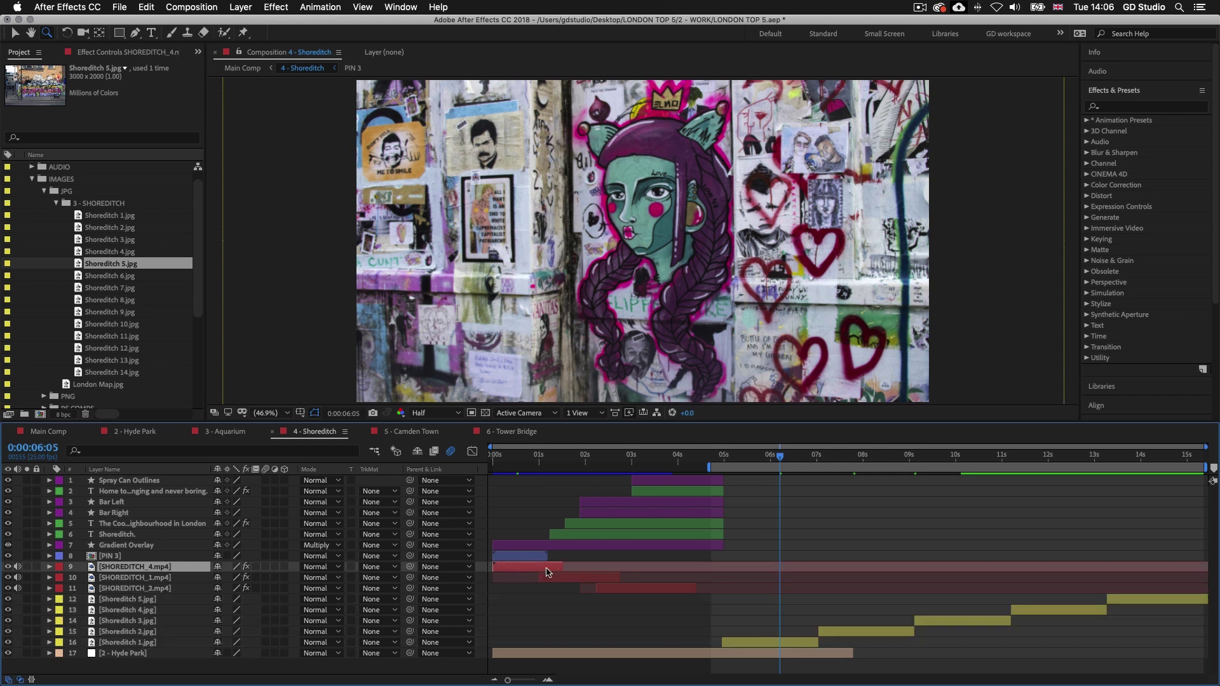
left_click(631, 589, "shift")
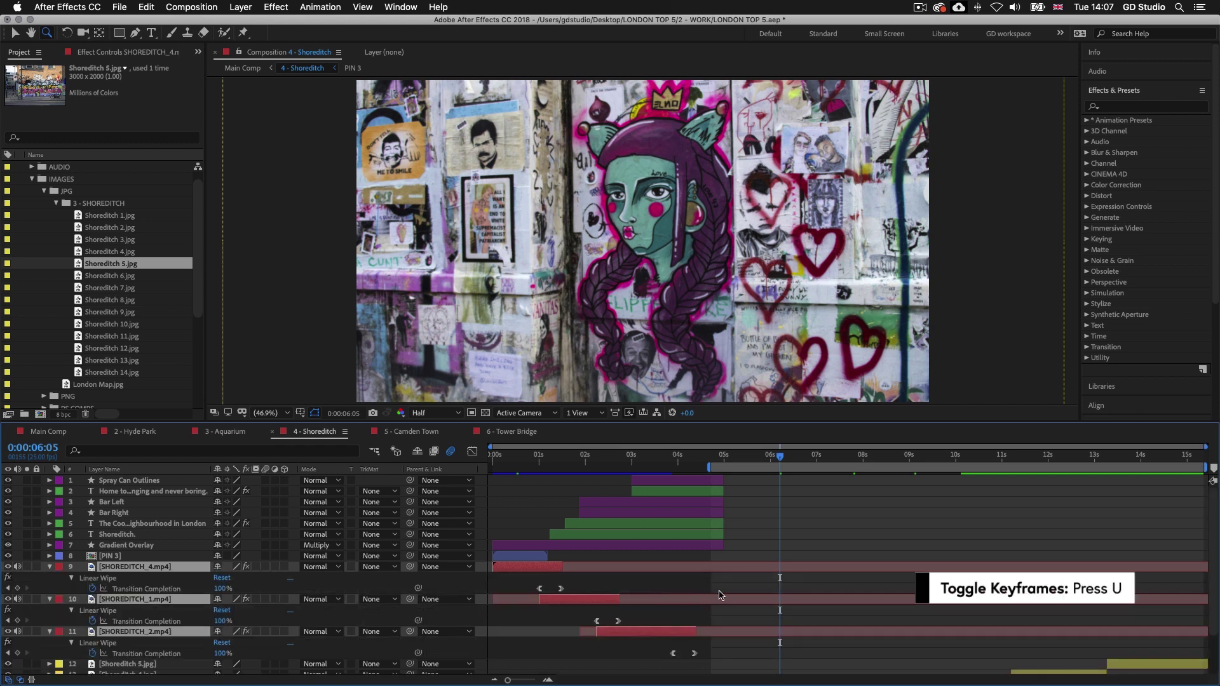
key("u")
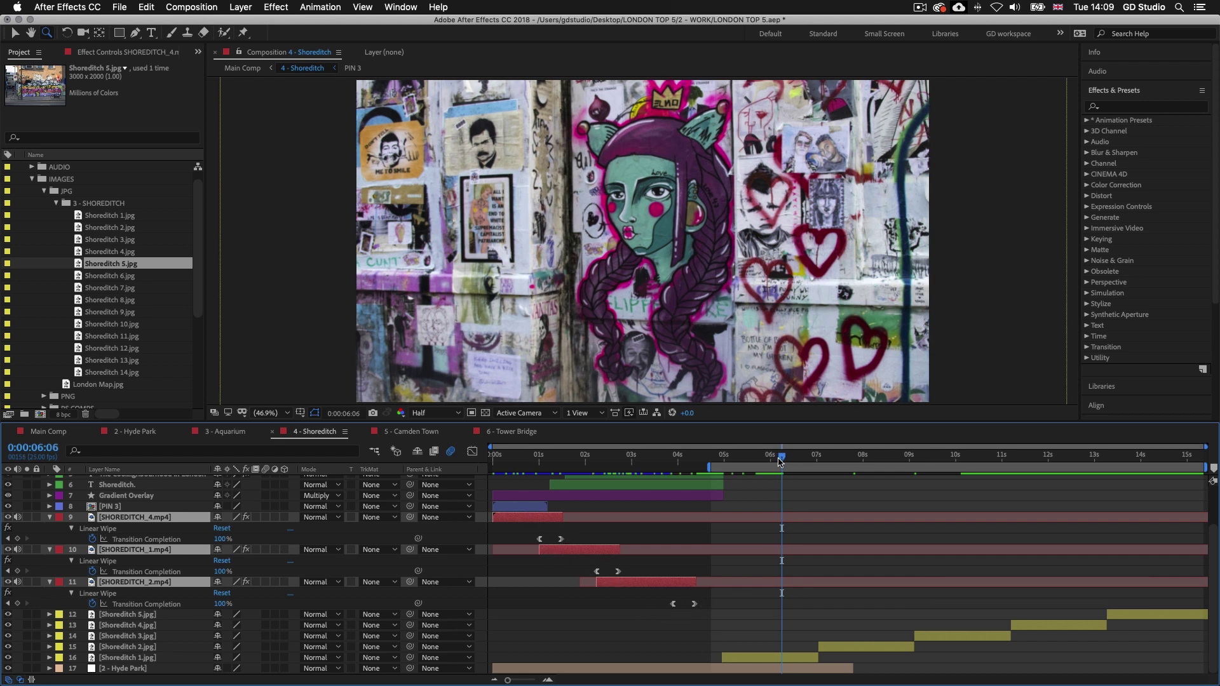
Step: Shift the SHOREDITCH_2.mp4 layer along the timeline so its Linear Wipe starts at 0:00:04:24, where Shoreditch 1 begins
left_click_drag(786, 458, 726, 464)
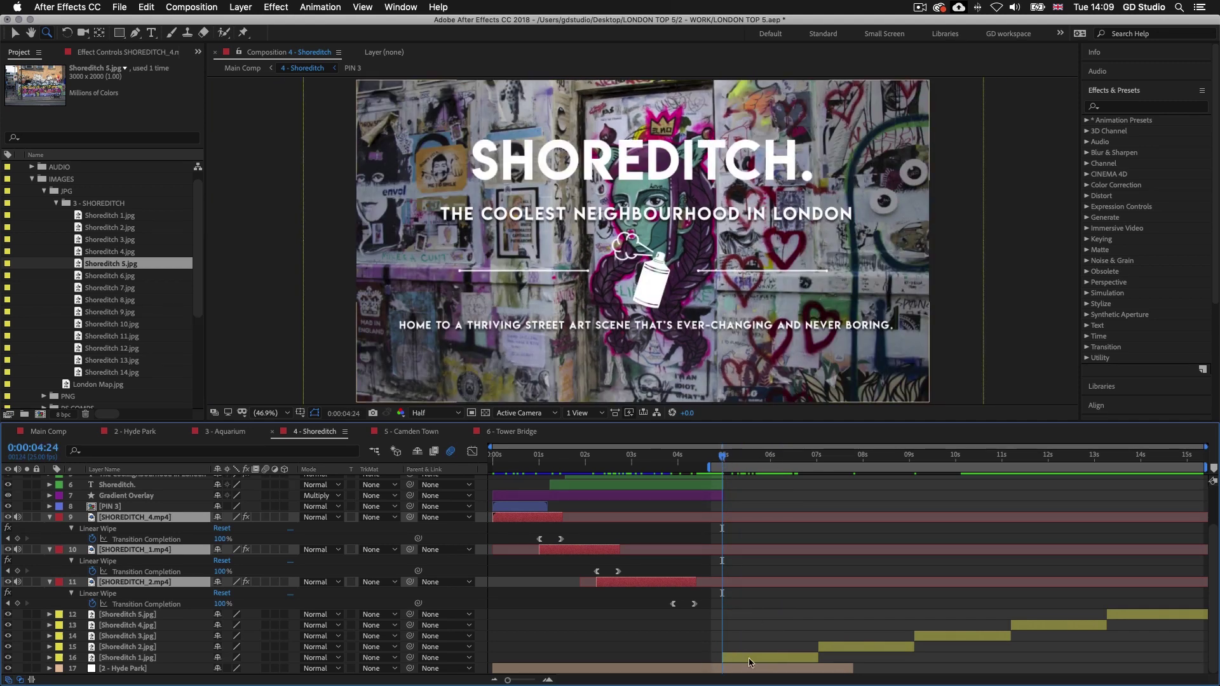
left_click(751, 586)
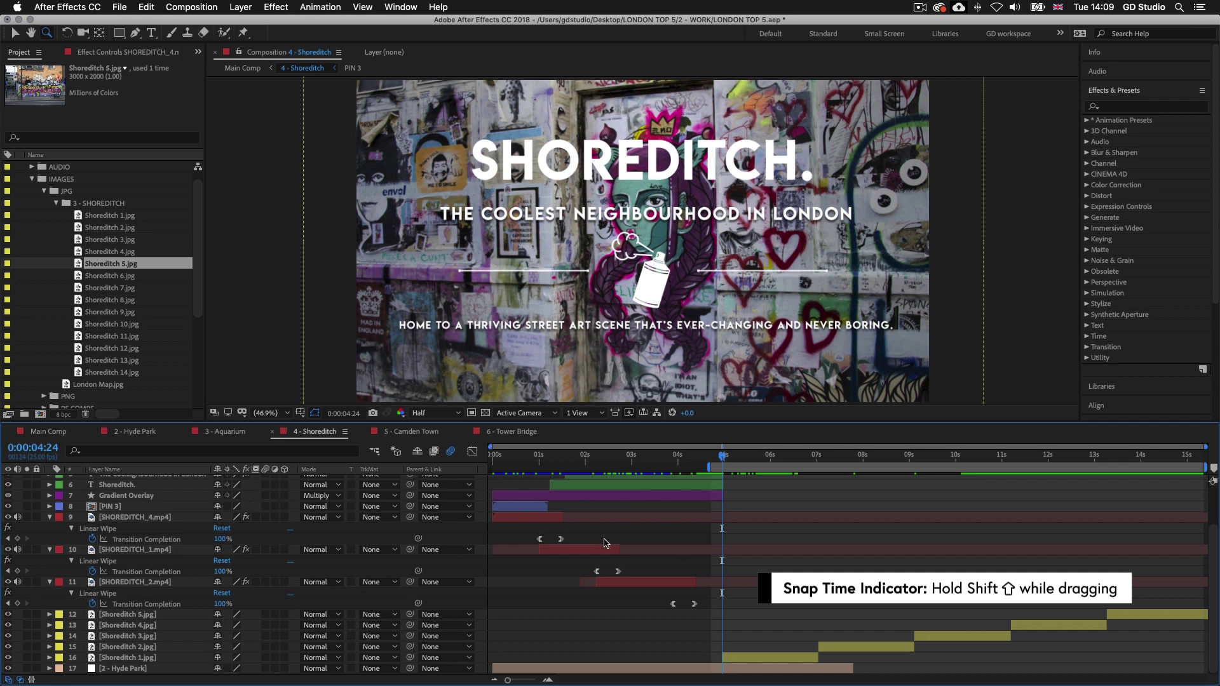
left_click(643, 583)
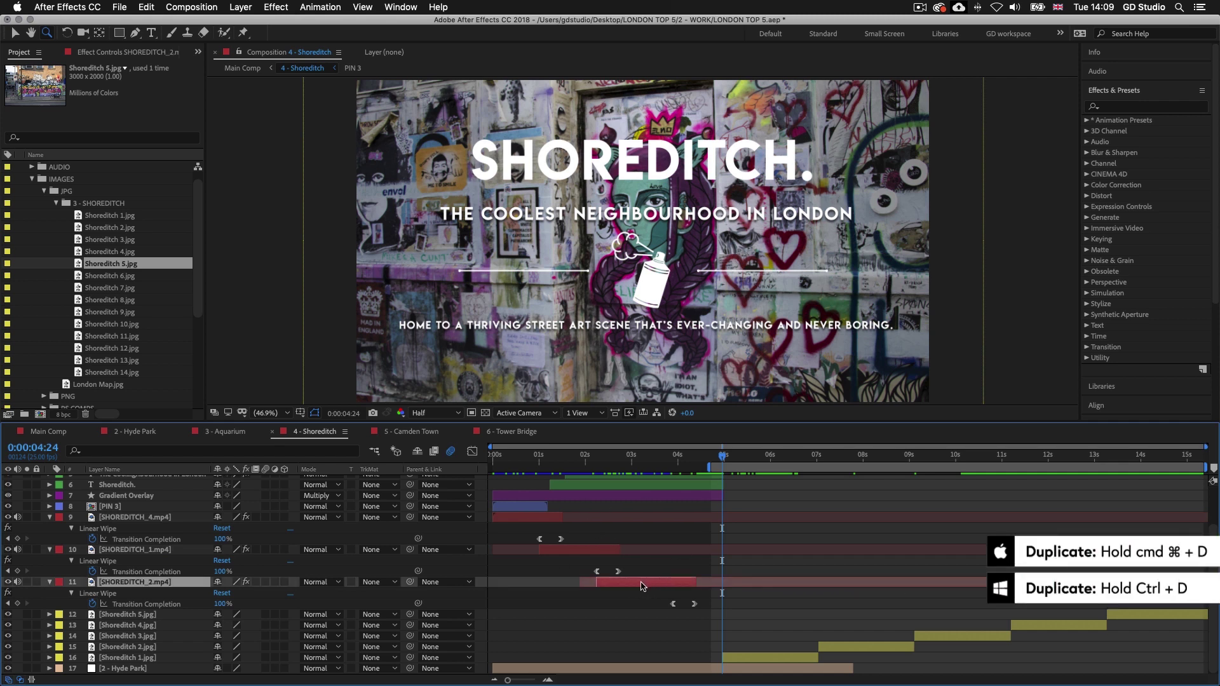
left_click_drag(640, 586, 688, 583)
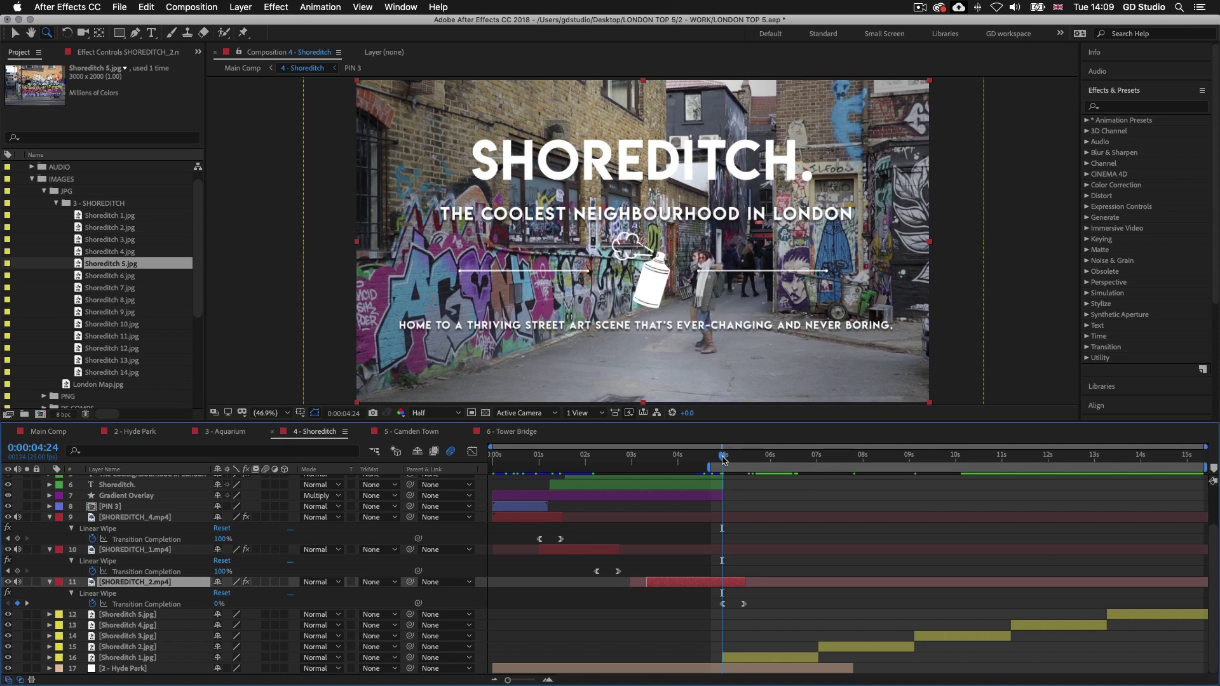
mouse_move(723, 459)
left_mouse_down()
mouse_move(744, 459)
mouse_move(722, 461)
left_mouse_up()
Step: Extend SHOREDITCH_1.mp4 to about 0:00:04:00, move its wipe keyframes to the start of SHOREDITCH_2.mp4, and preview from 0:00:03:01
left_click(598, 552)
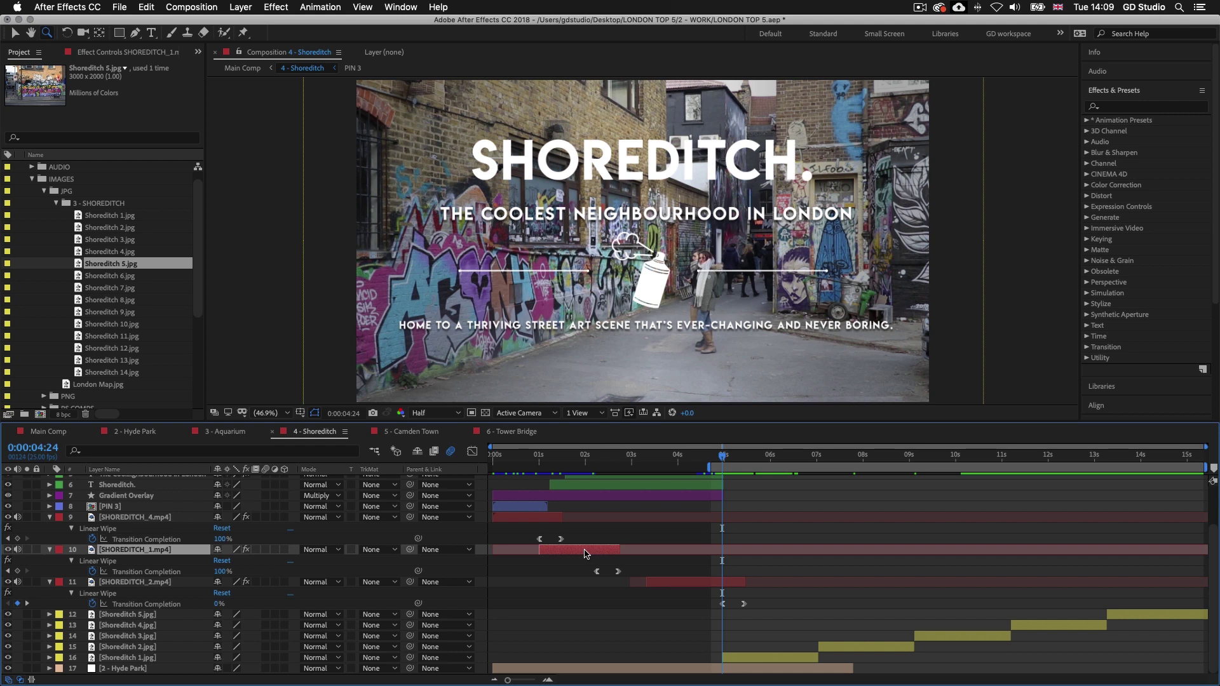
left_click_drag(584, 553, 636, 551)
key("super+z")
left_click_drag(617, 548, 670, 573)
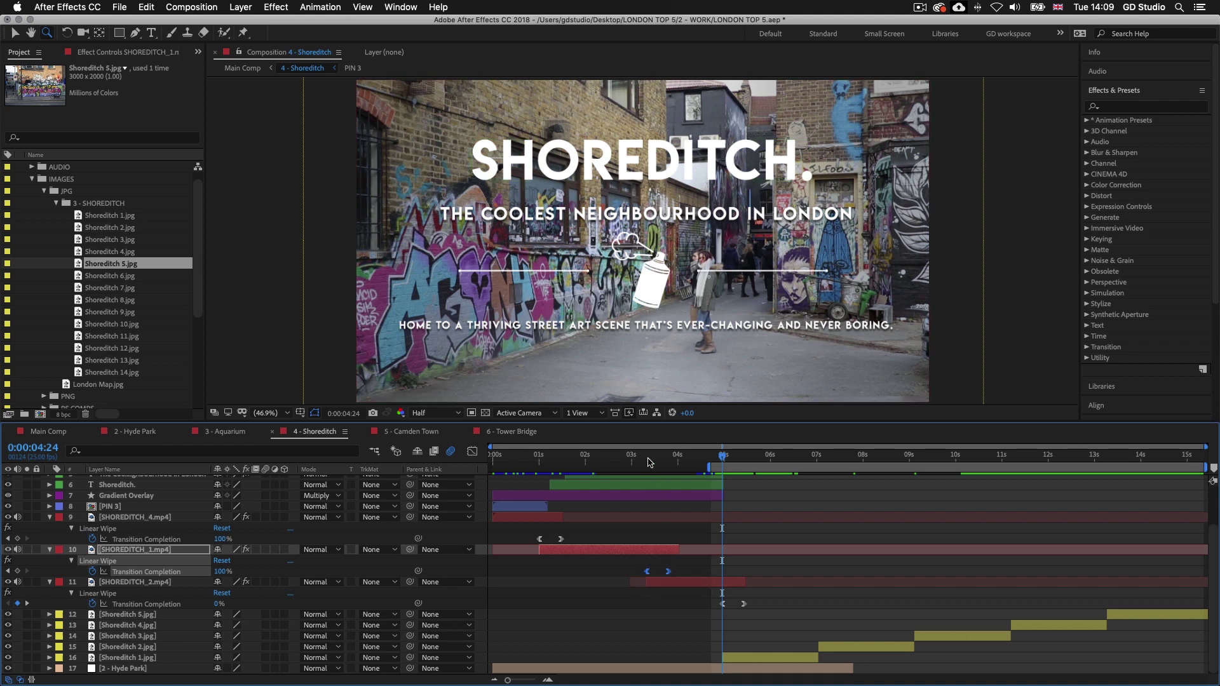
mouse_move(649, 462)
left_mouse_down()
mouse_move(622, 460)
mouse_move(686, 463)
mouse_move(632, 463)
left_mouse_up()
key("space")
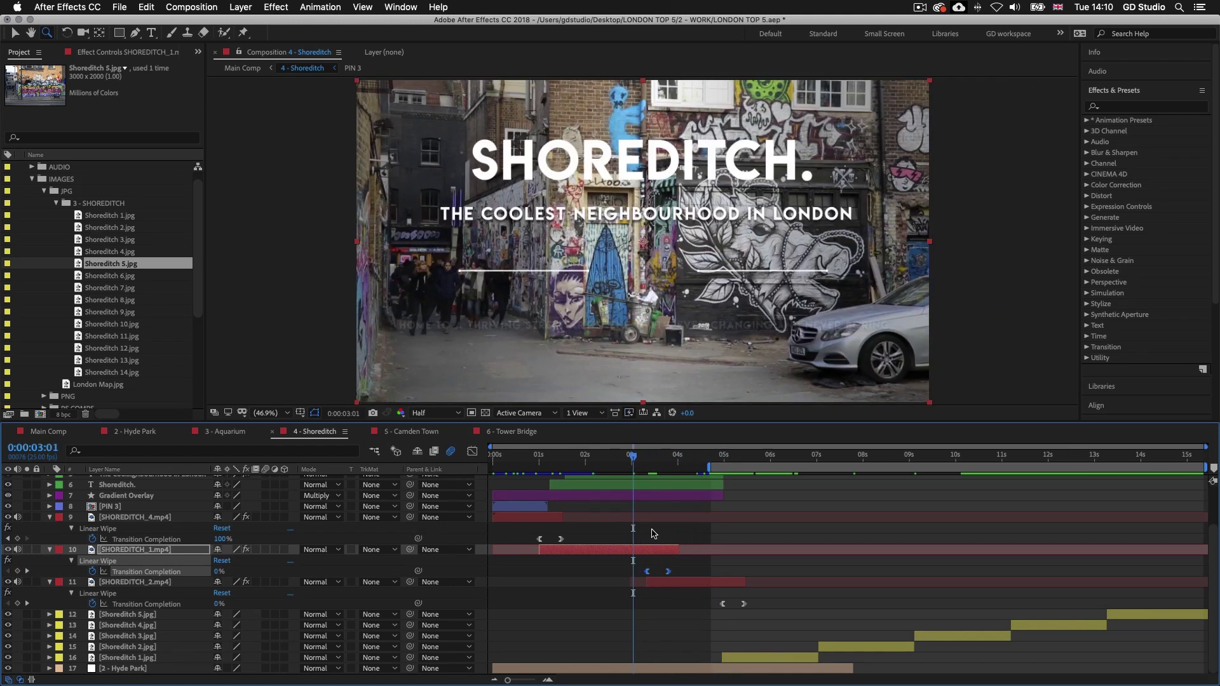
Step: Add Opacity keyframes at 0:00:04:24 to all seven layers from Spray Can Outlines through Gradient Overlay
scroll(651, 533, "up", 3)
scroll(651, 534, "down", 2)
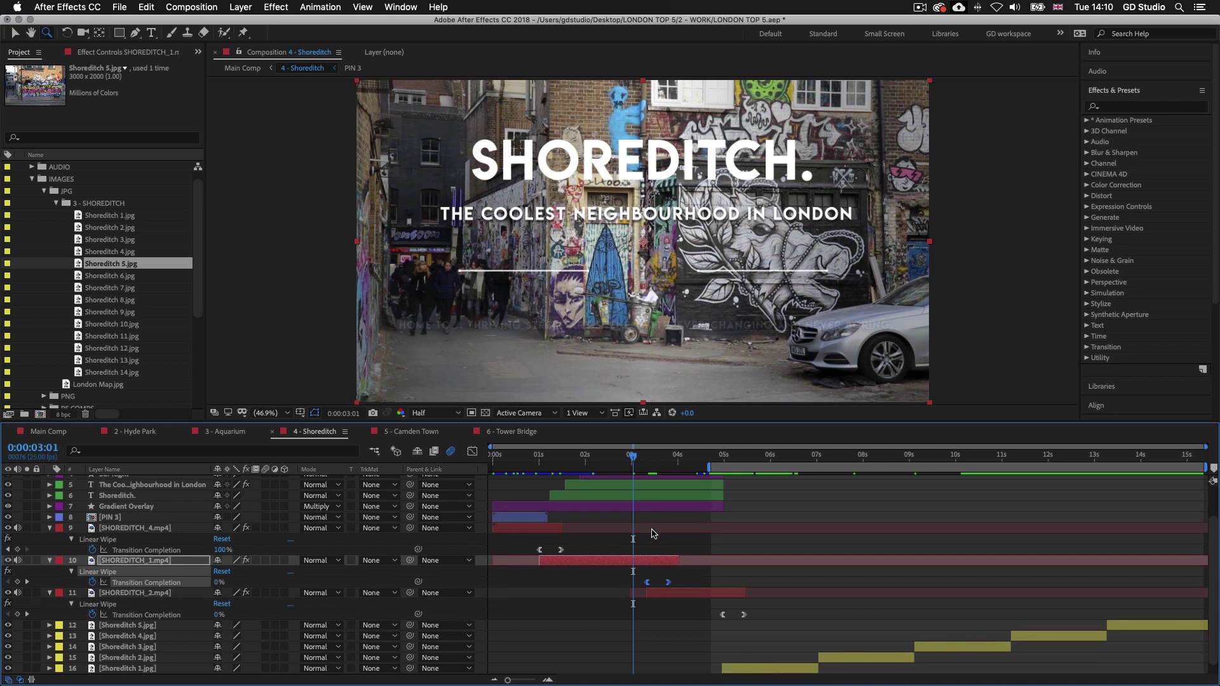
scroll(651, 534, "up", 4)
left_click_drag(676, 457, 710, 458)
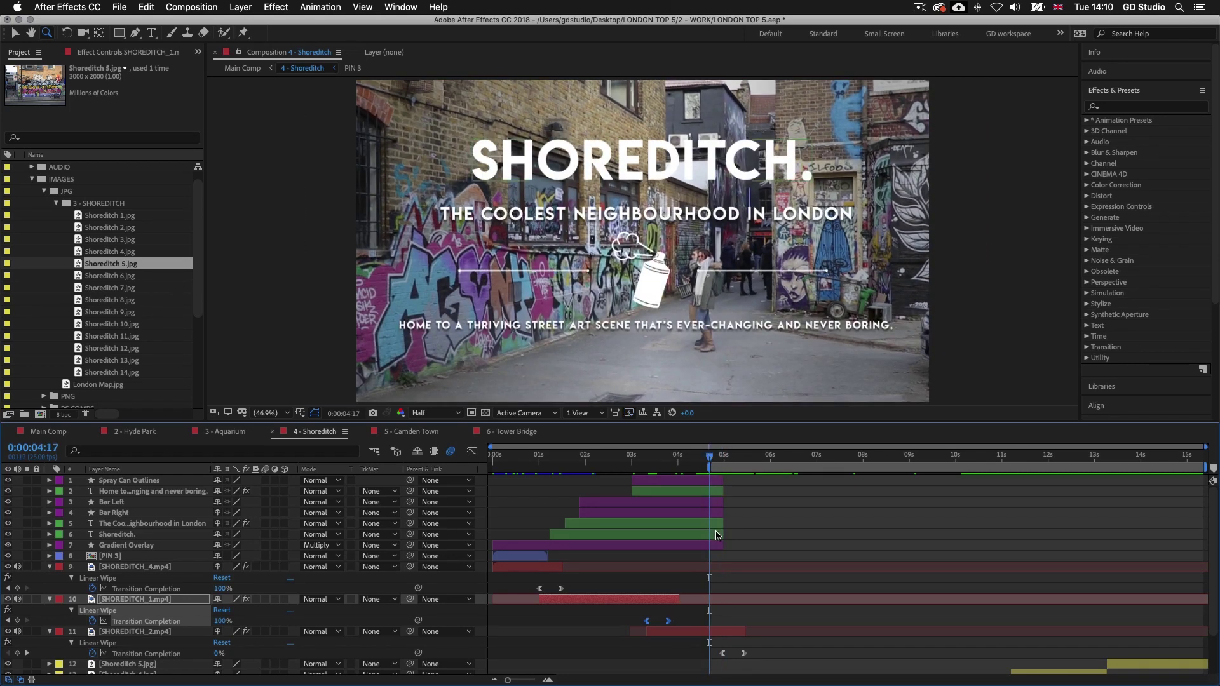
left_click(664, 483)
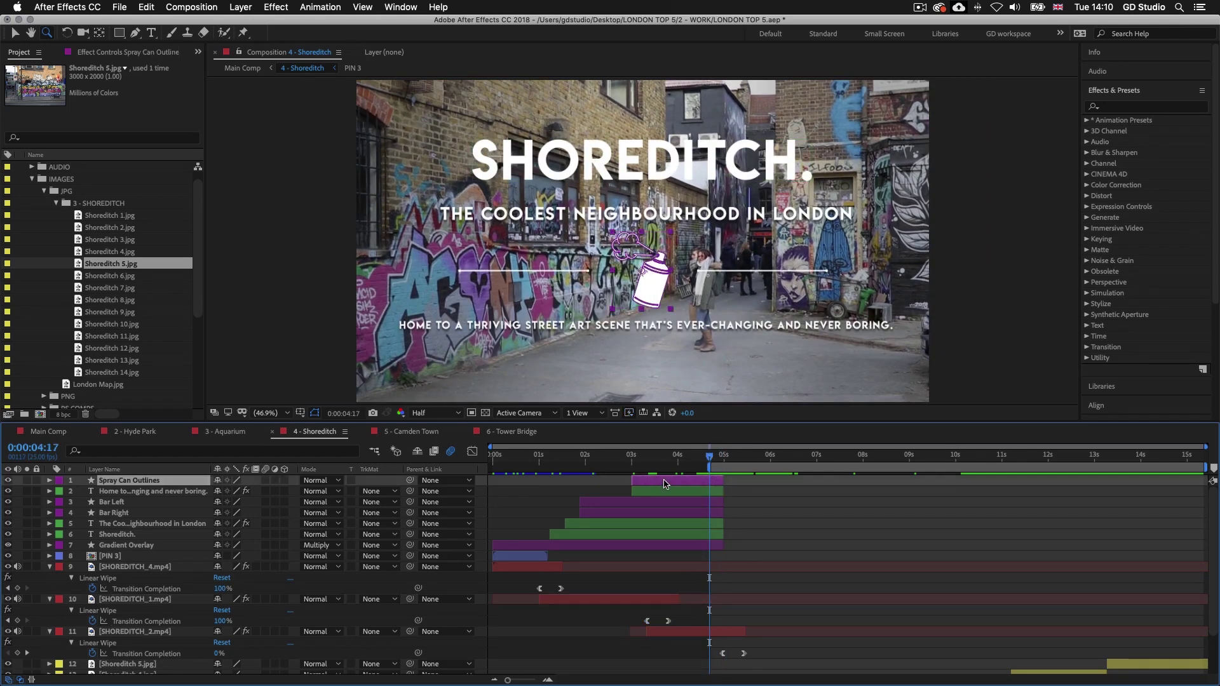
left_click(610, 546, "shift")
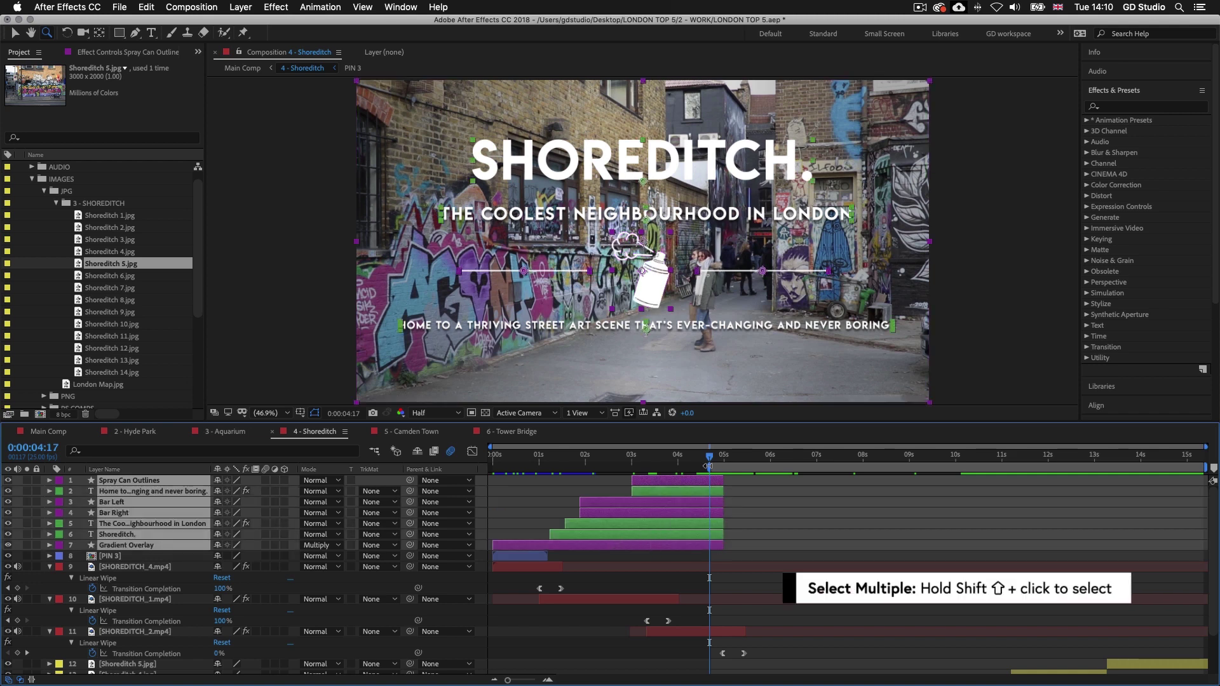
left_click_drag(709, 458, 724, 459)
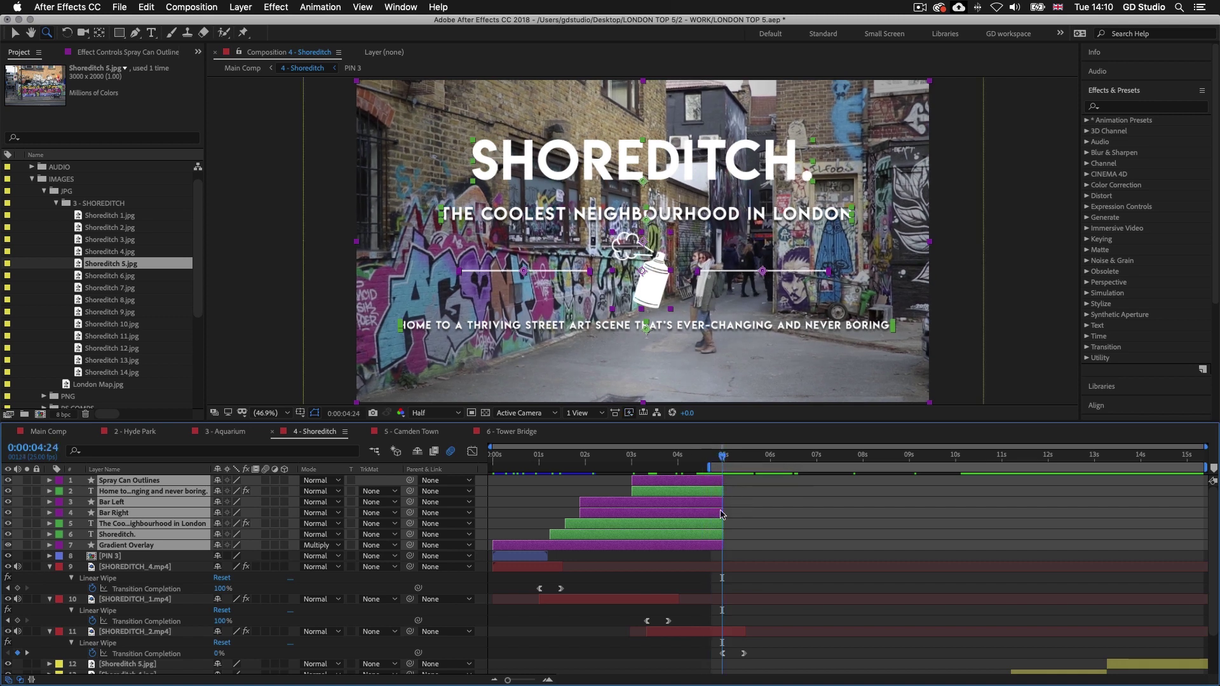
key("t")
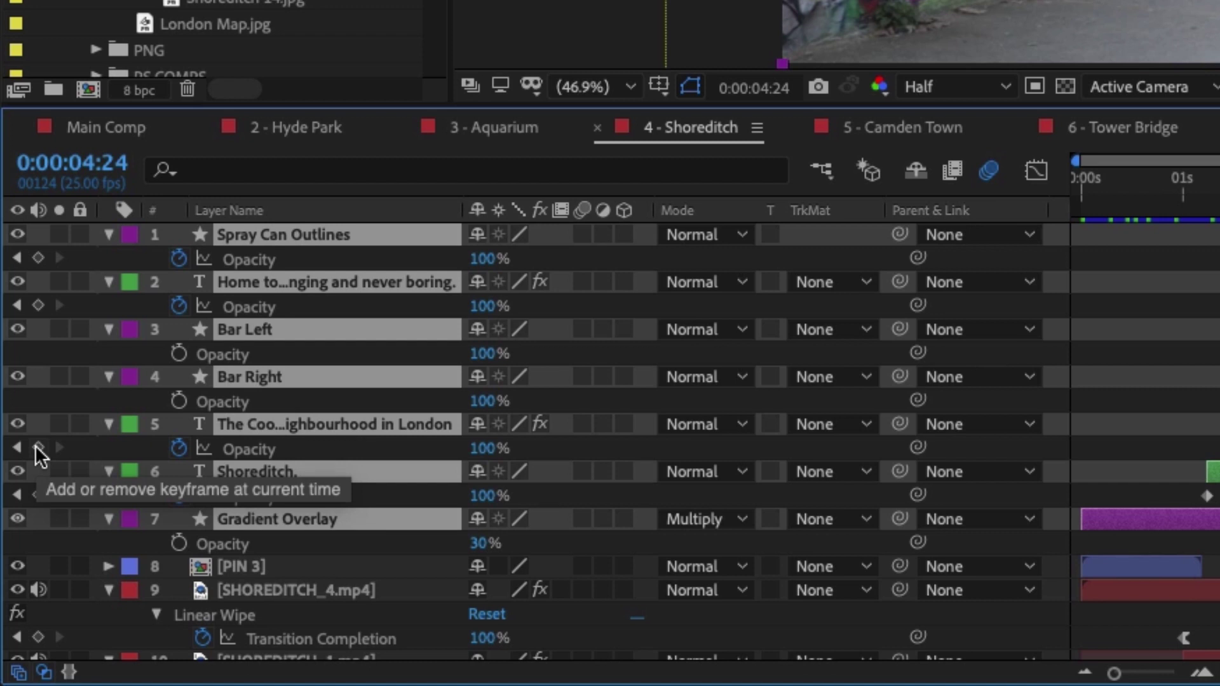
left_click(38, 448)
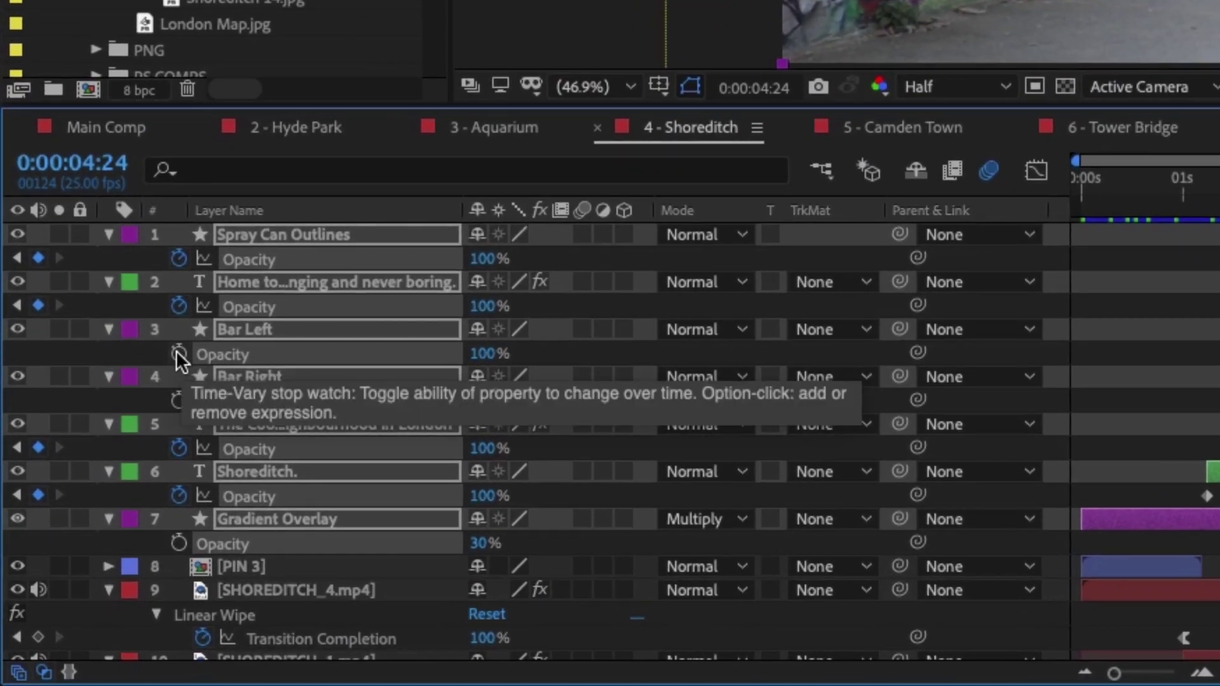
left_click(158, 393)
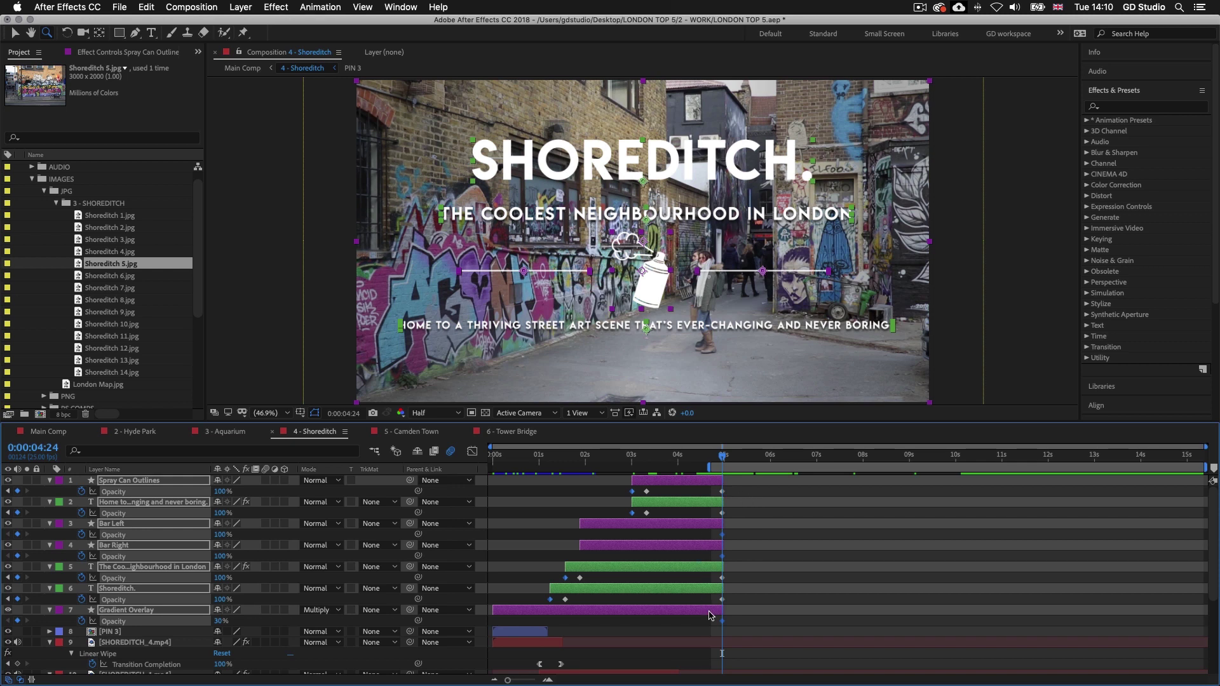
Step: Fade out the seven title and overlay layers with Opacity keyframes holding at 0:00:04:13 and set to 0% at 0:00:04:24
left_click_drag(722, 458, 702, 457)
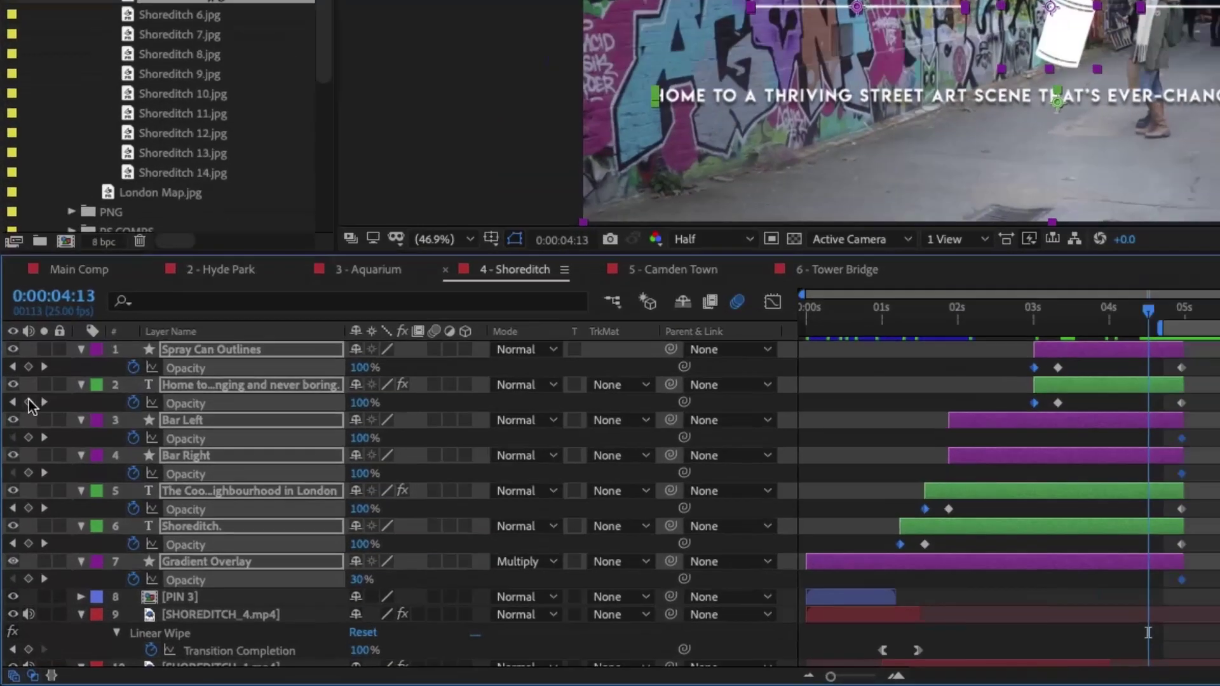
left_click(18, 513)
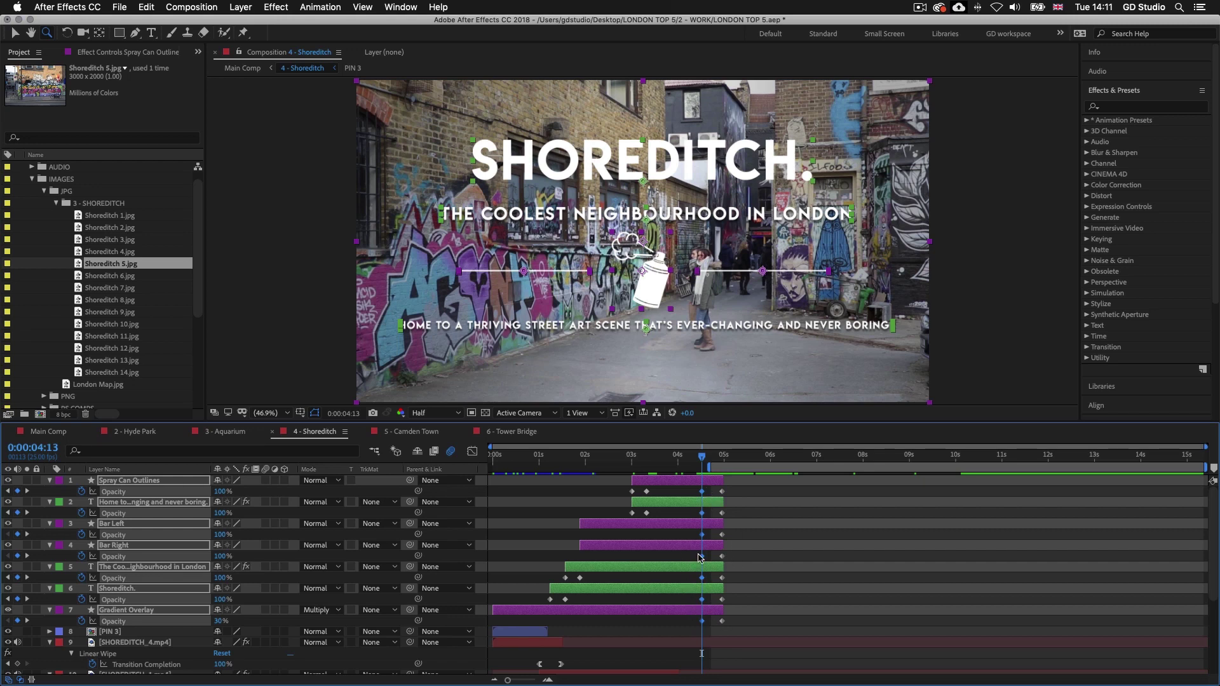
left_click_drag(702, 458, 720, 459)
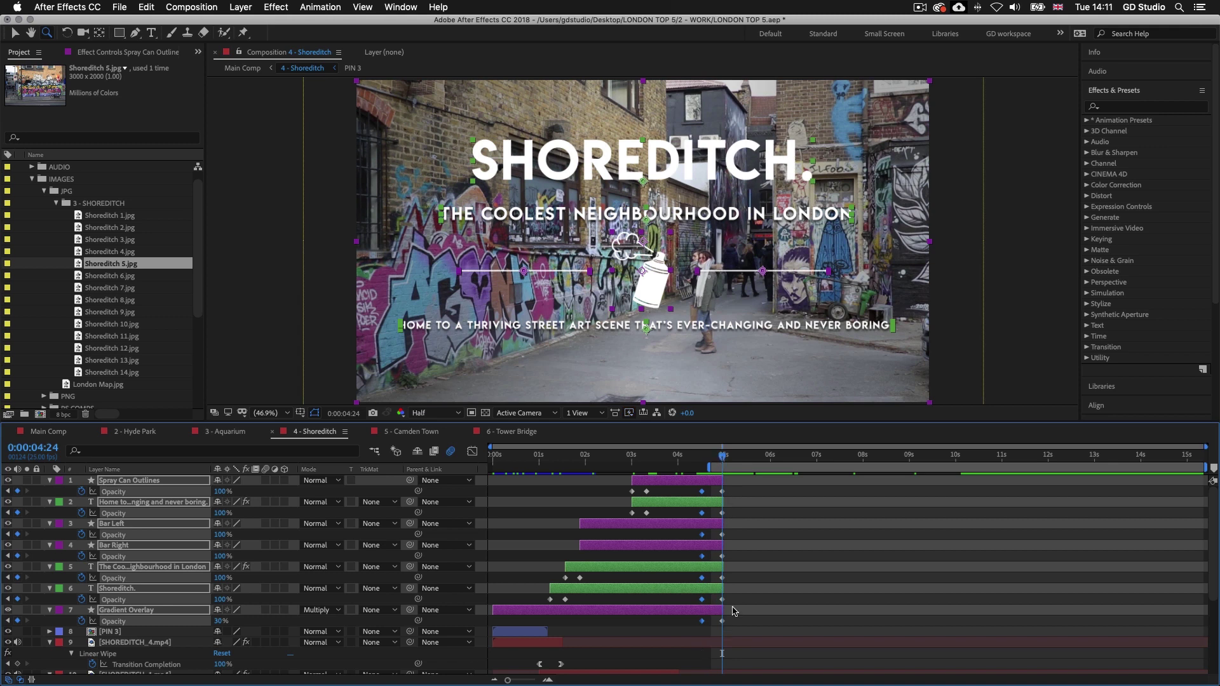
left_click_drag(219, 534, 119, 534)
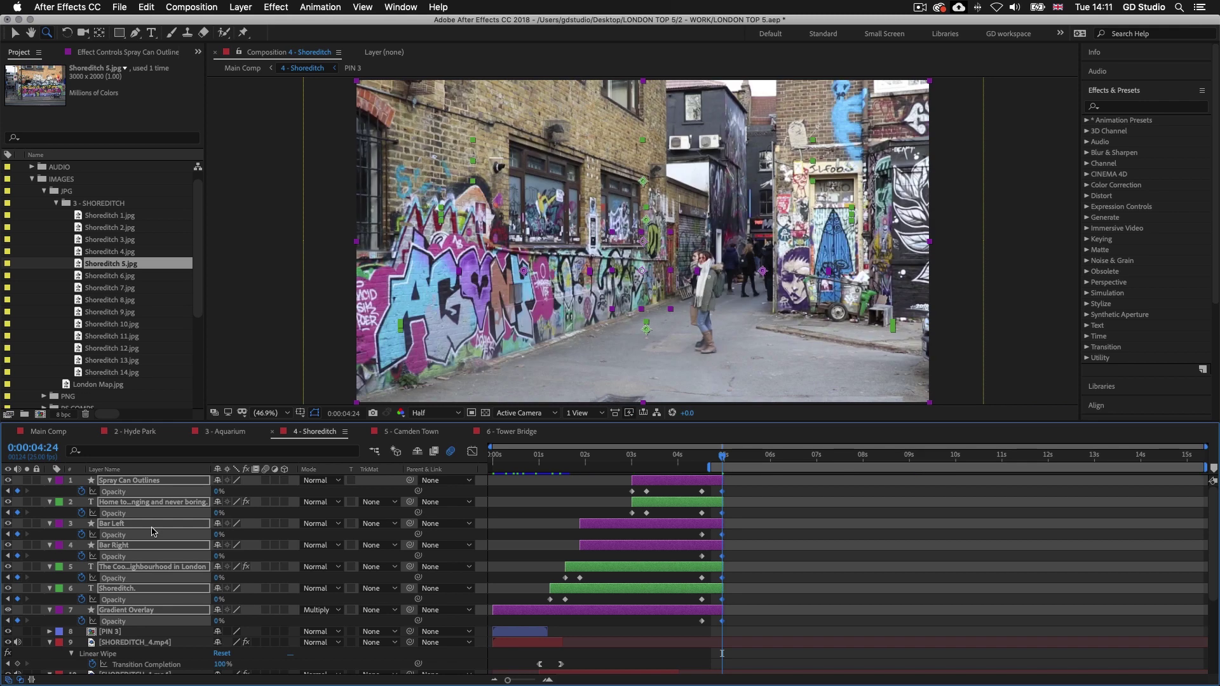
Step: Collapse the keyframe properties of all layers and restore the work area to the full composition length
left_click_drag(722, 458, 685, 458)
key("super+a")
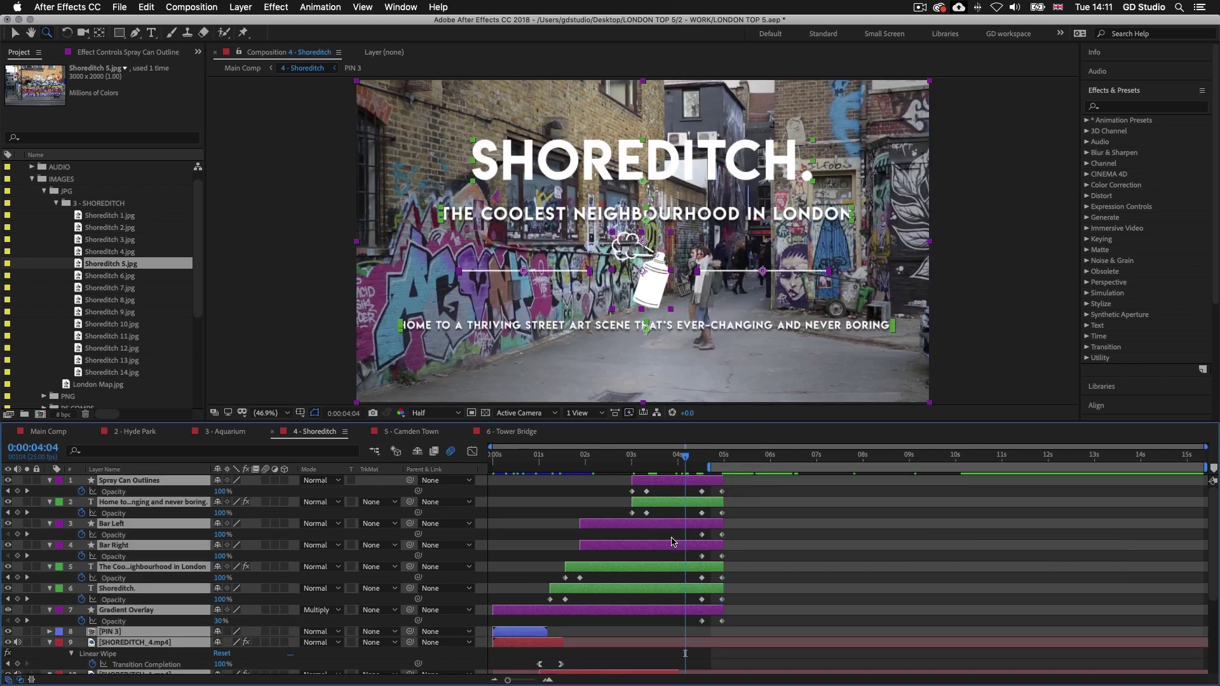
key("u")
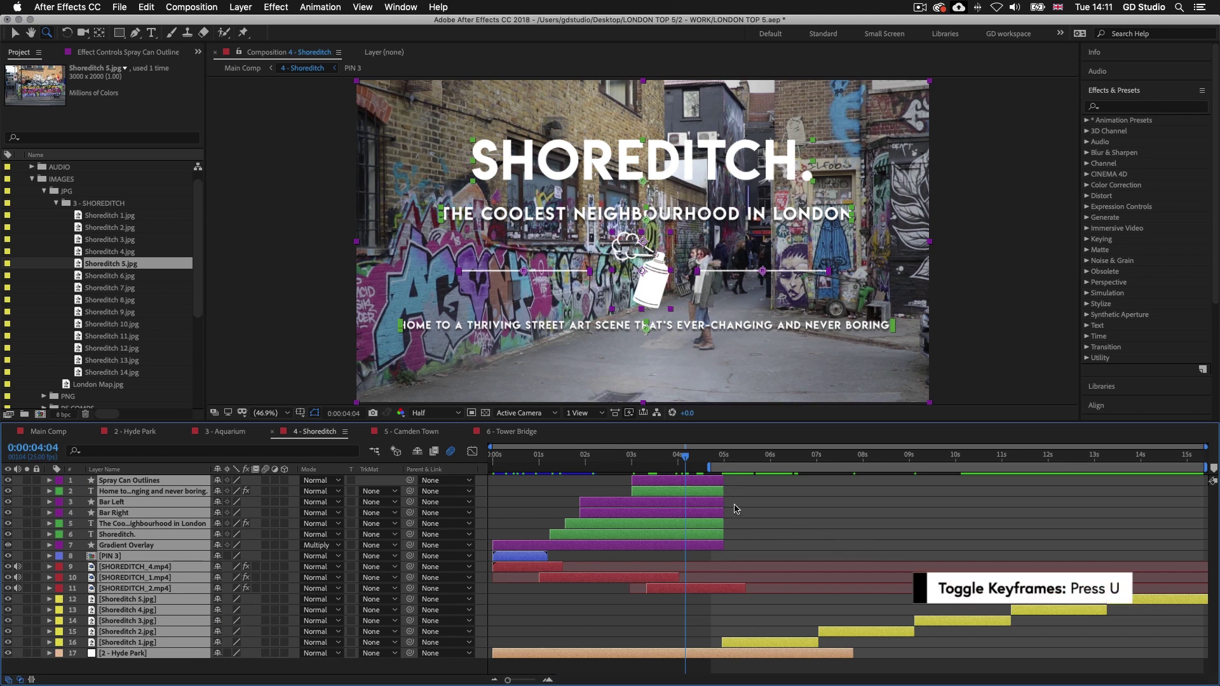
double_click(896, 468)
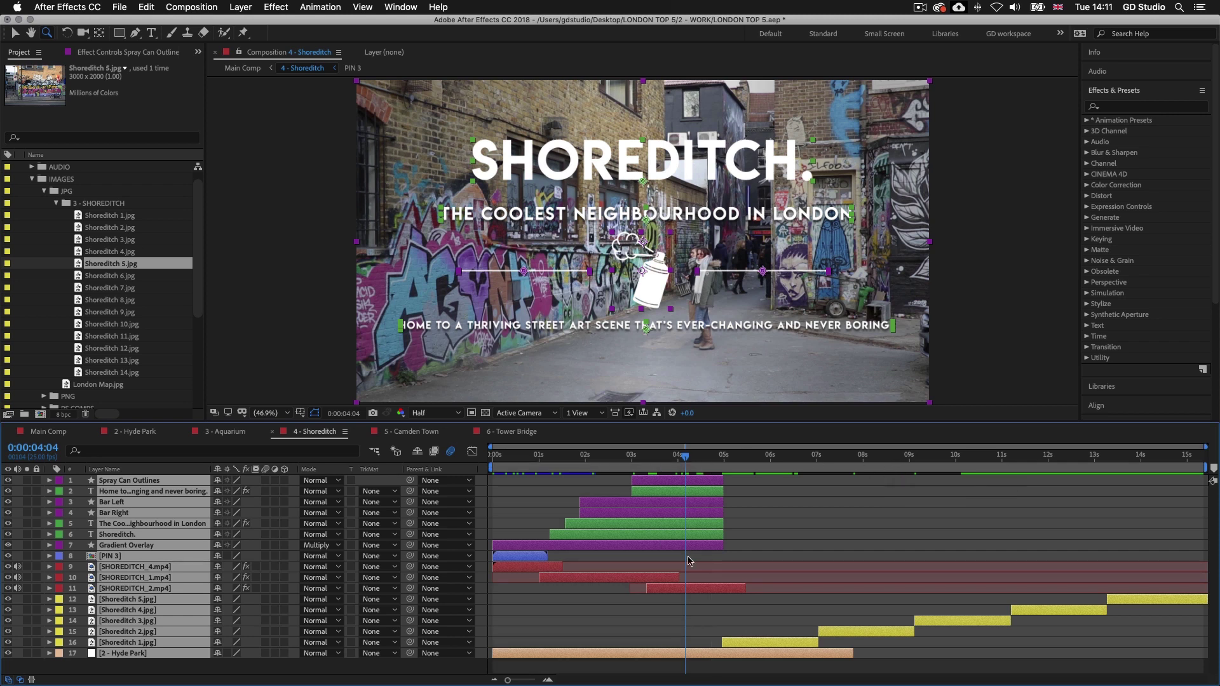
Step: Preview the 4 - Shoreditch composition from its first frame
left_click_drag(505, 457, 479, 470)
key("space")
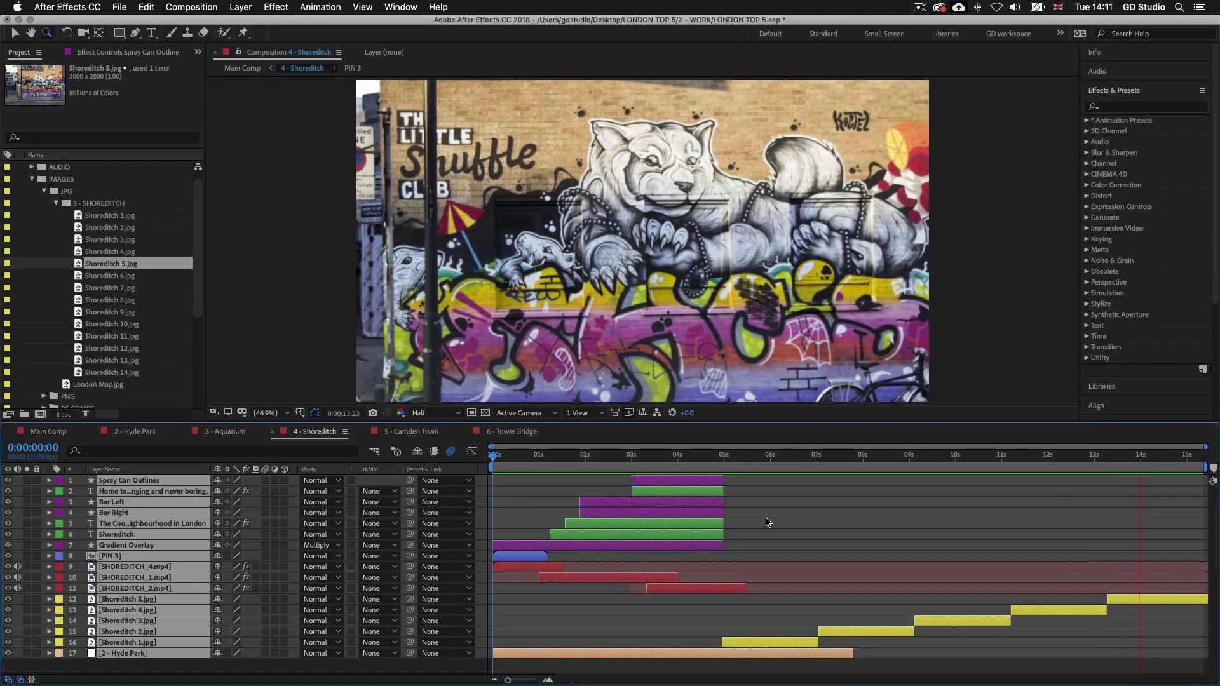
key("space")
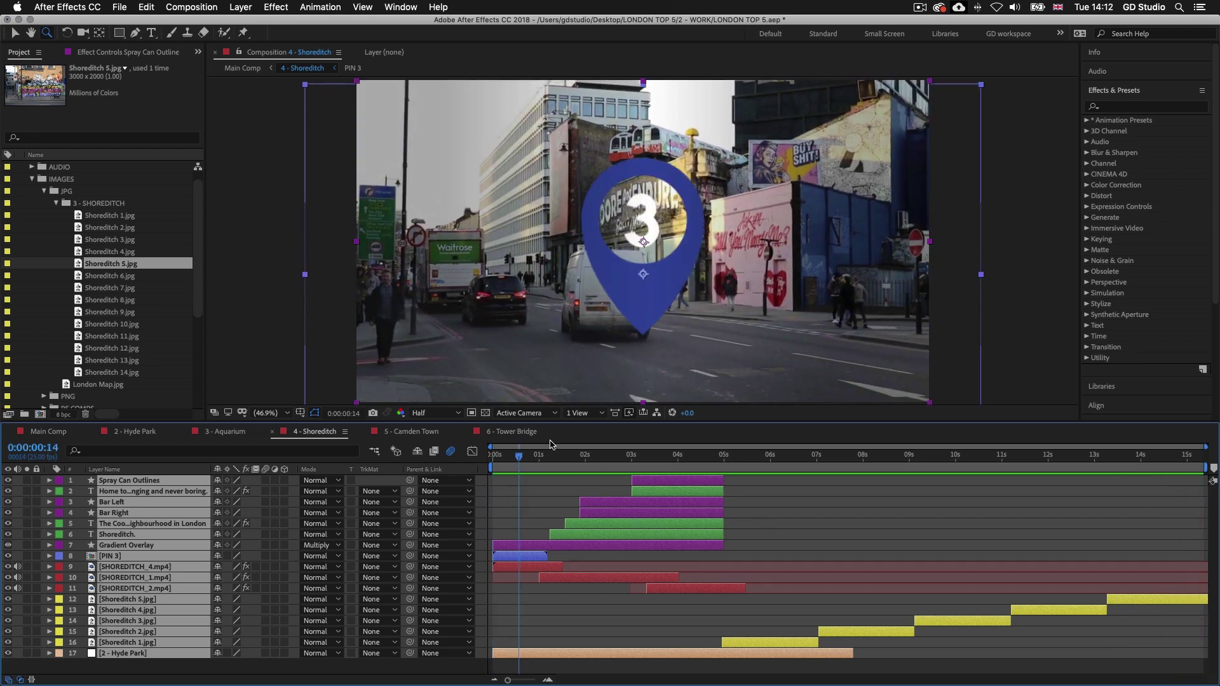
Step: Open the 6 - Tower Bridge composition from Main Comp, go to 0:00:03:15 and collapse the Crown Outlines Opacity keyframes
left_click(46, 431)
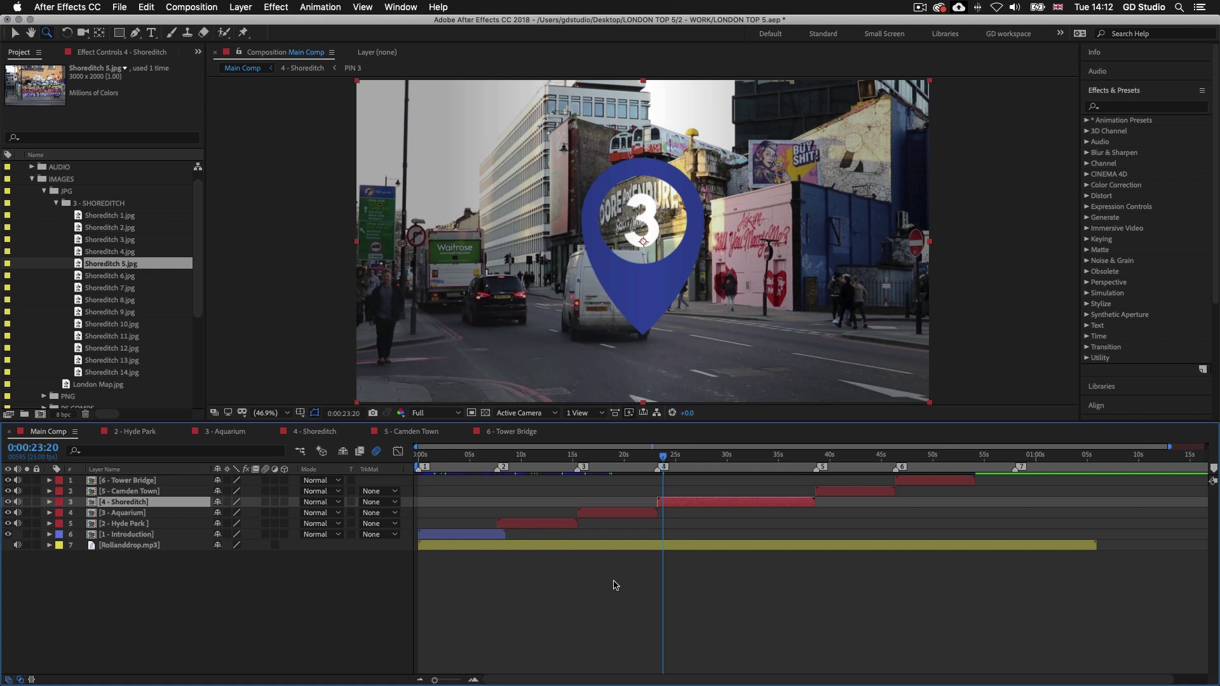
left_click(701, 587)
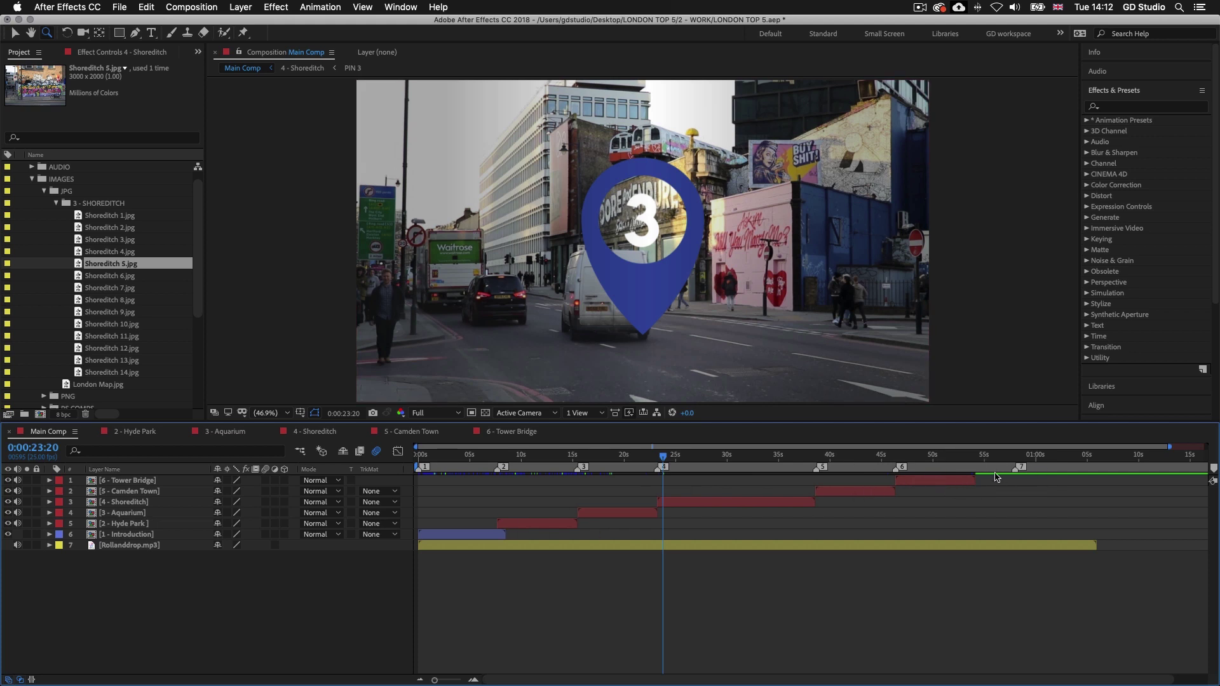
left_click(966, 481)
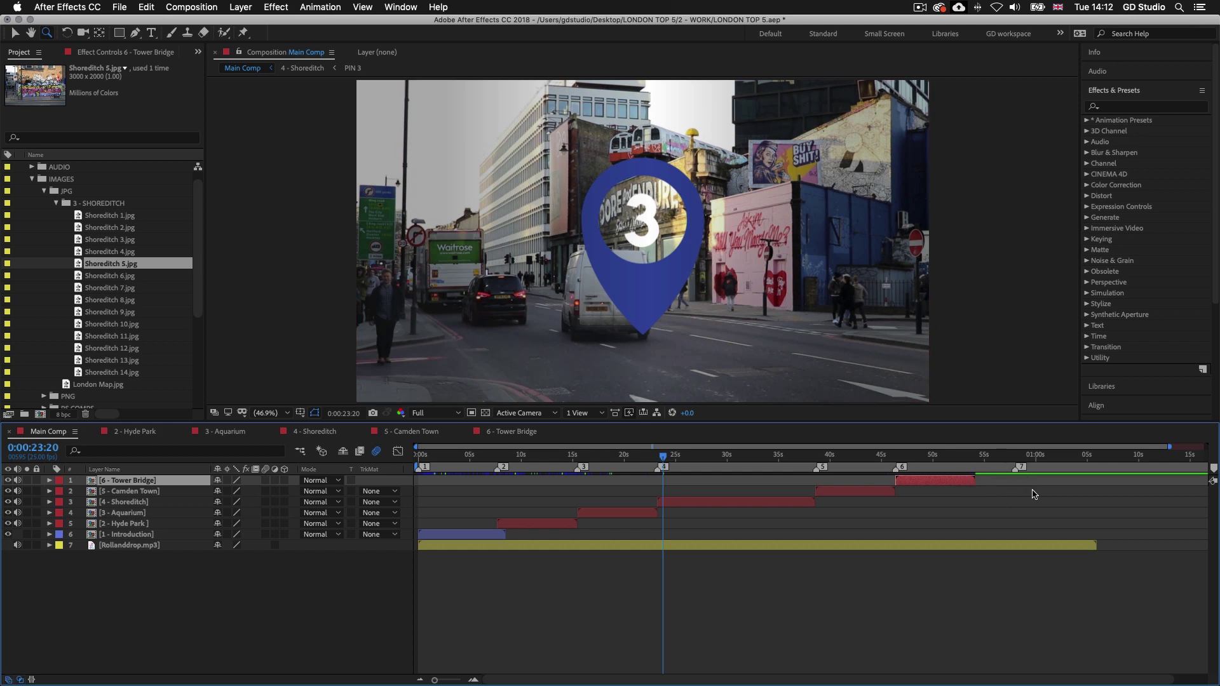
double_click(938, 481)
left_click(744, 455)
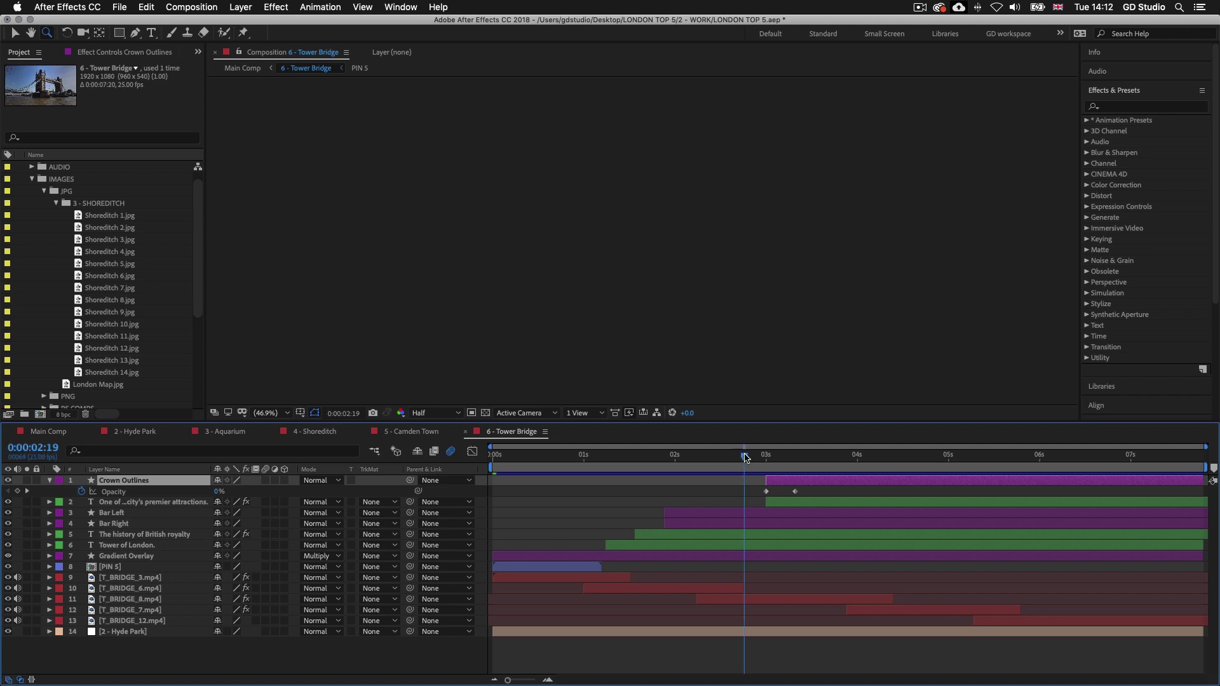
left_click(820, 456)
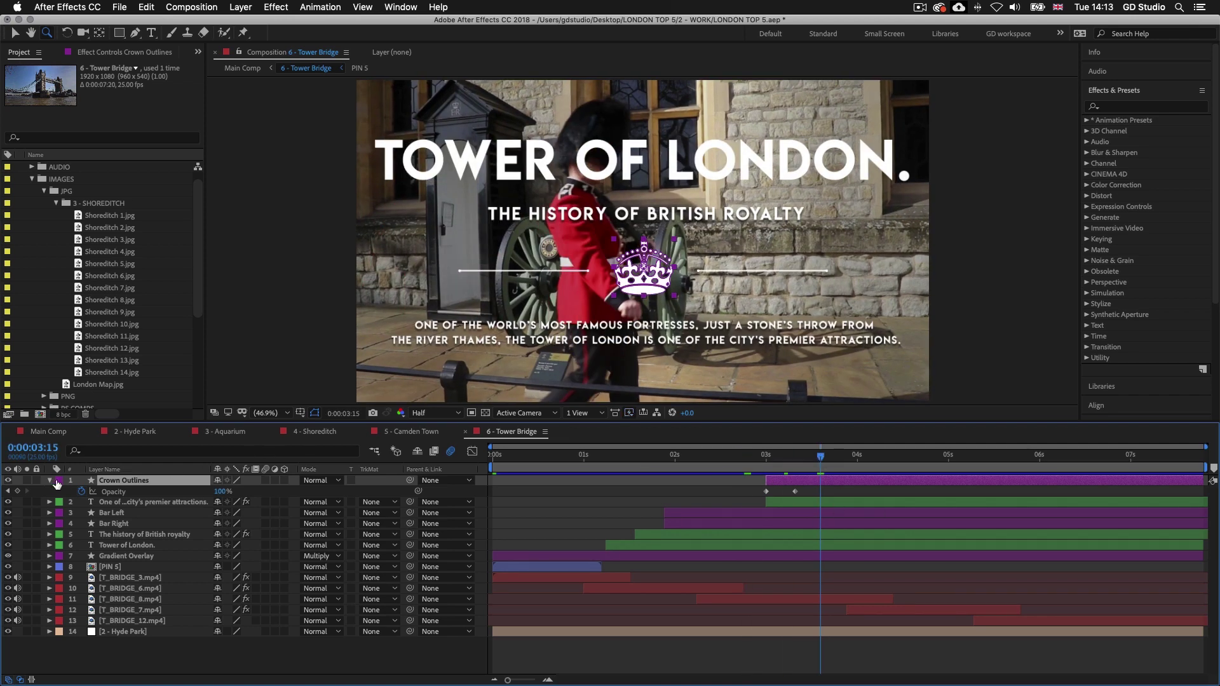
key("t")
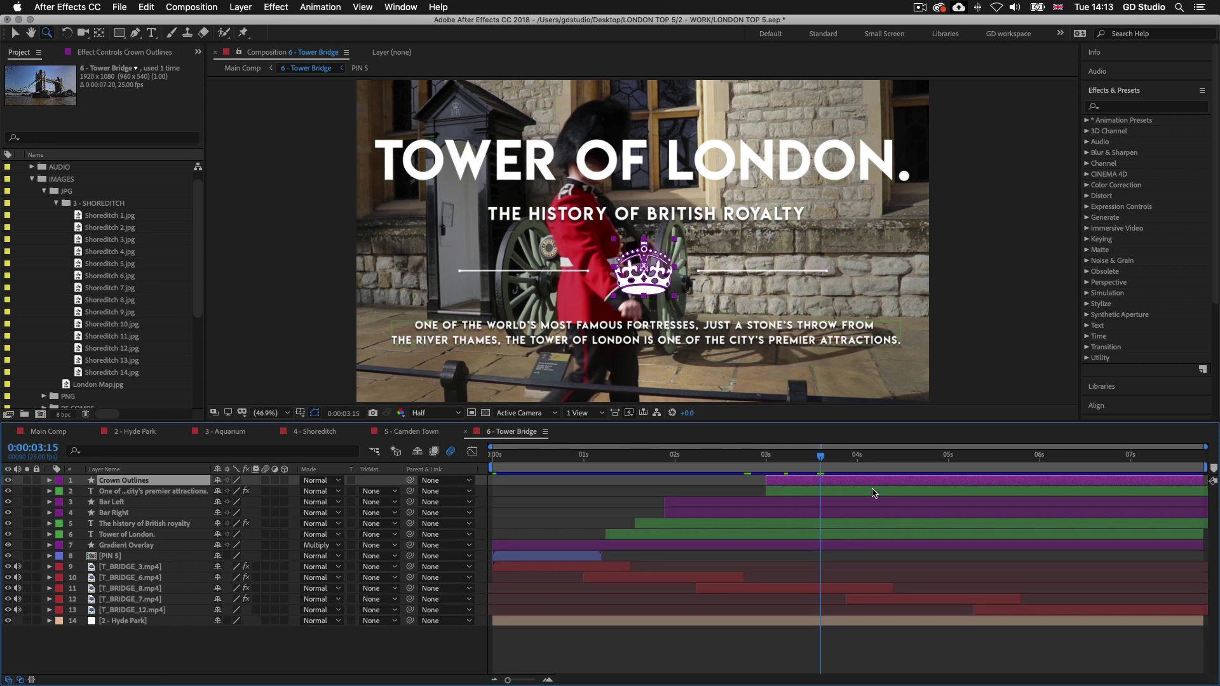
Step: Set the 6 - Tower Bridge composition's duration to 0:00:17:00
key("super+k")
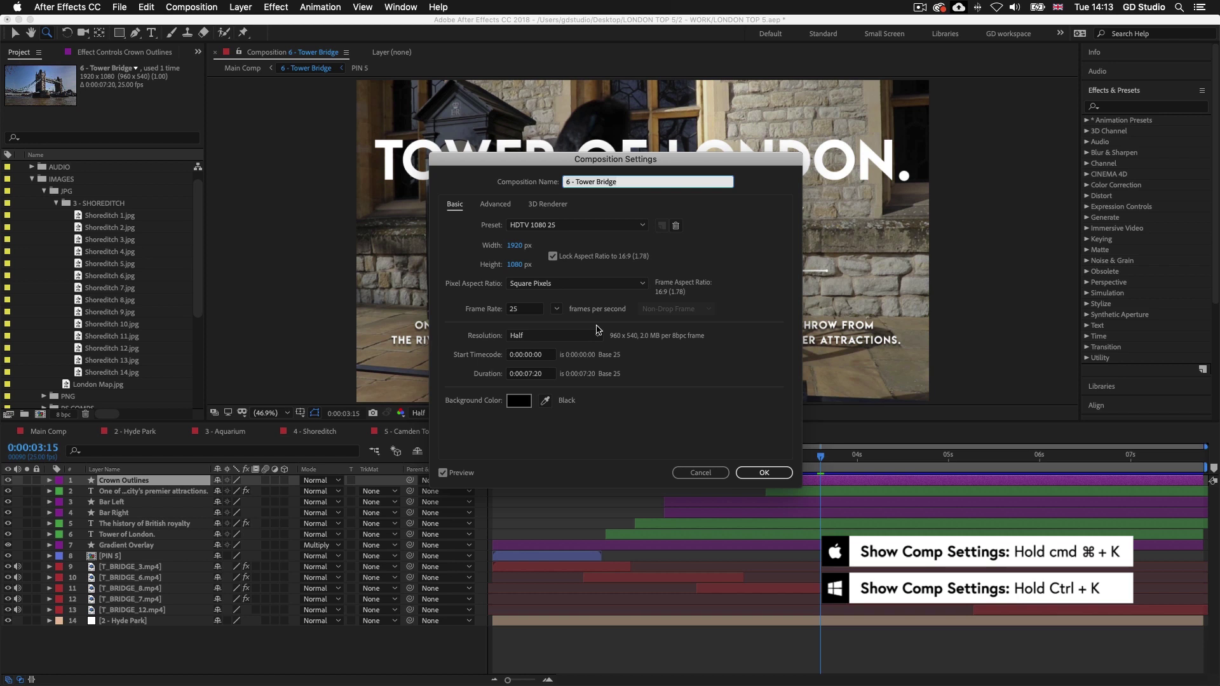
left_click(531, 374)
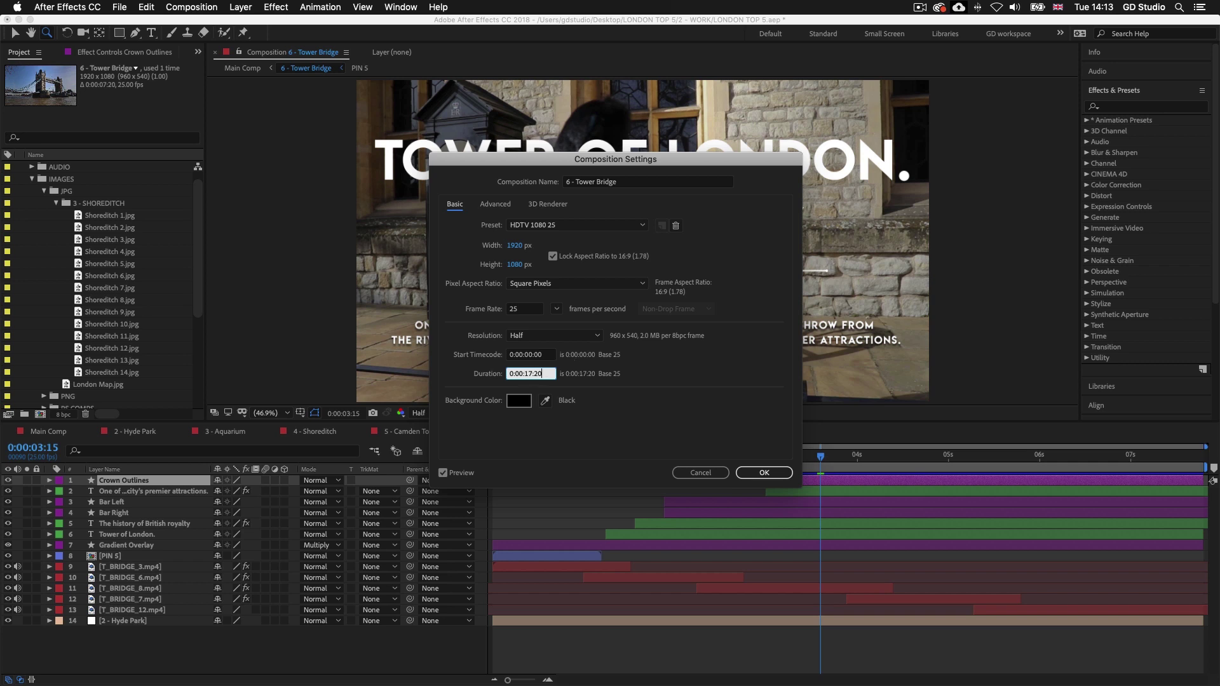
left_click(763, 473)
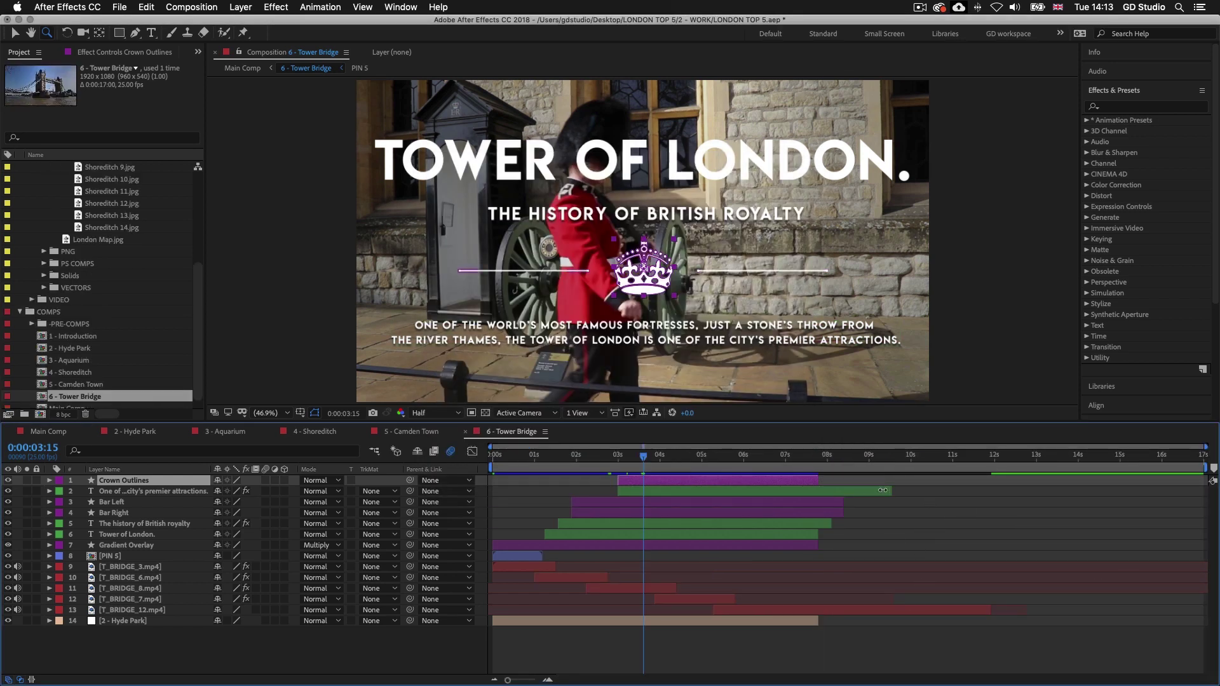
Step: In Main Comp, extend the 6 - Tower Bridge layer to its full length and snap the time indicator to marker 7 at 0:00:58:00
left_click(44, 435)
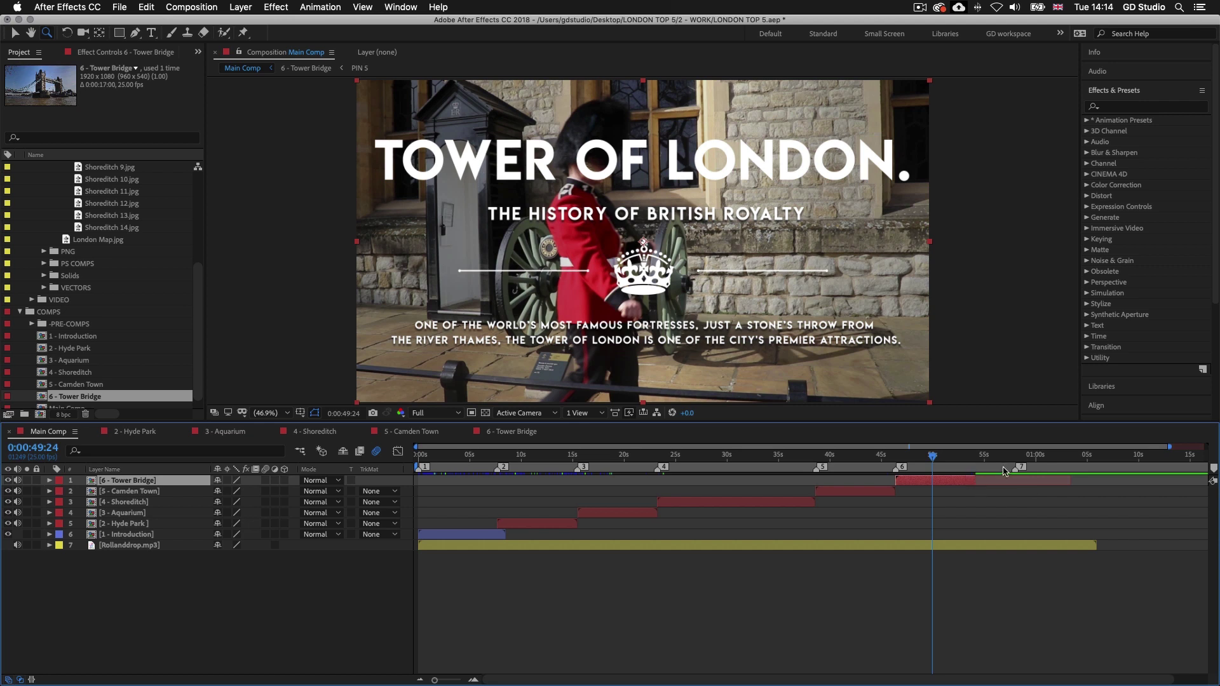
left_click_drag(973, 479, 1072, 480)
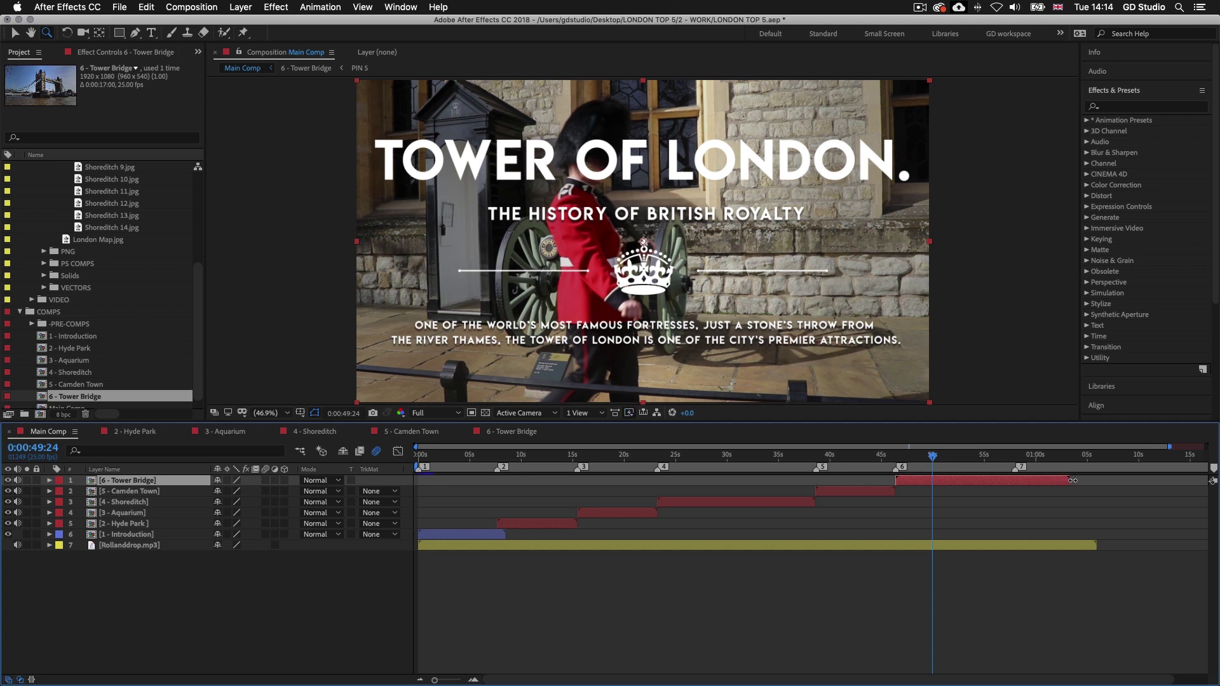
left_click(1014, 456)
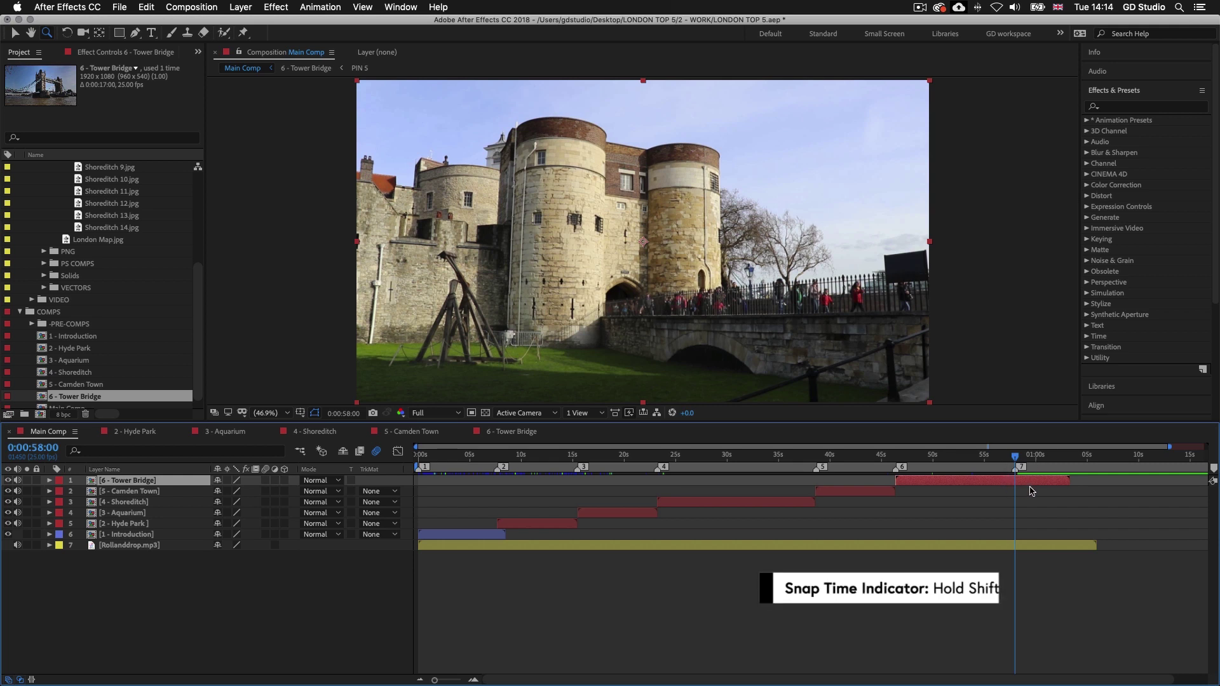
Step: Reopen 6 - Tower Bridge at the marker's time and set the composition's duration to the current timecode, 0:00:11:16
double_click(992, 483)
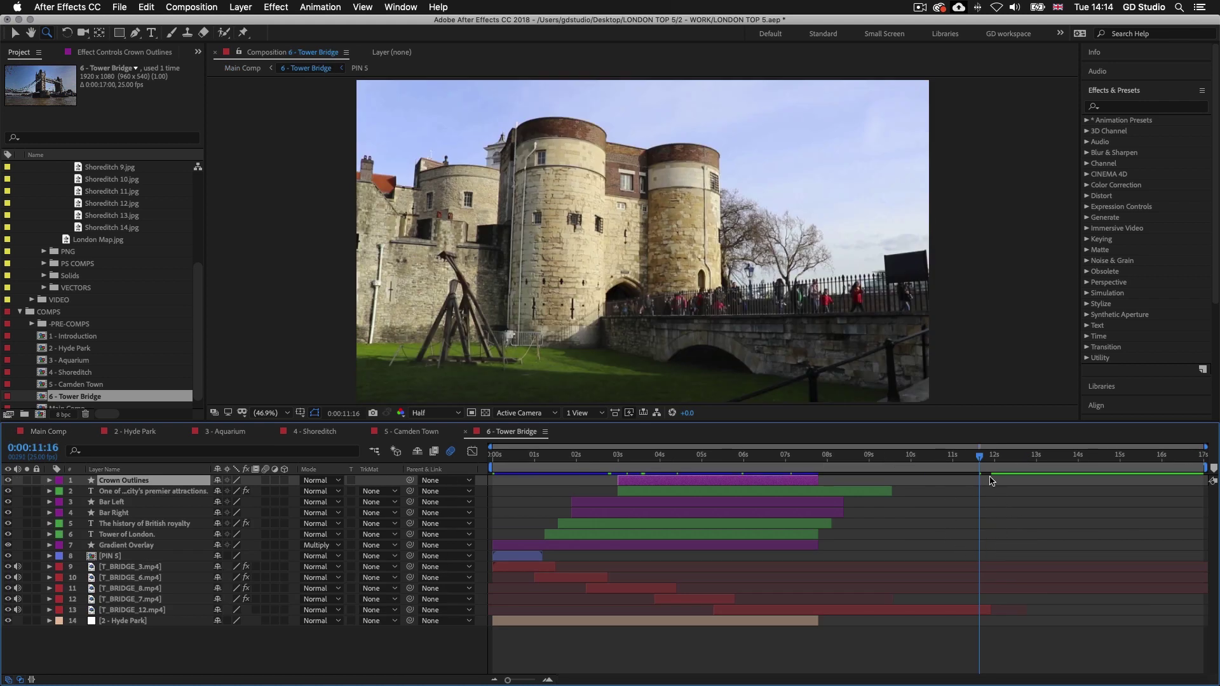
left_click(45, 450)
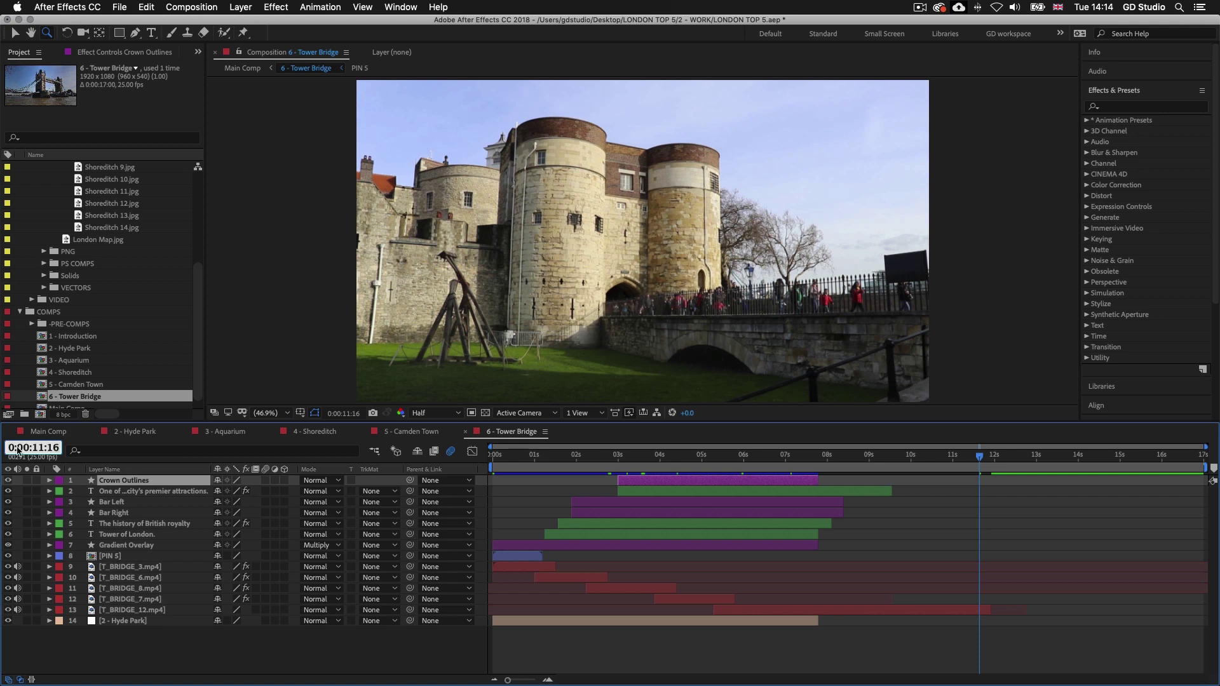
left_click(1036, 552)
key("super+k")
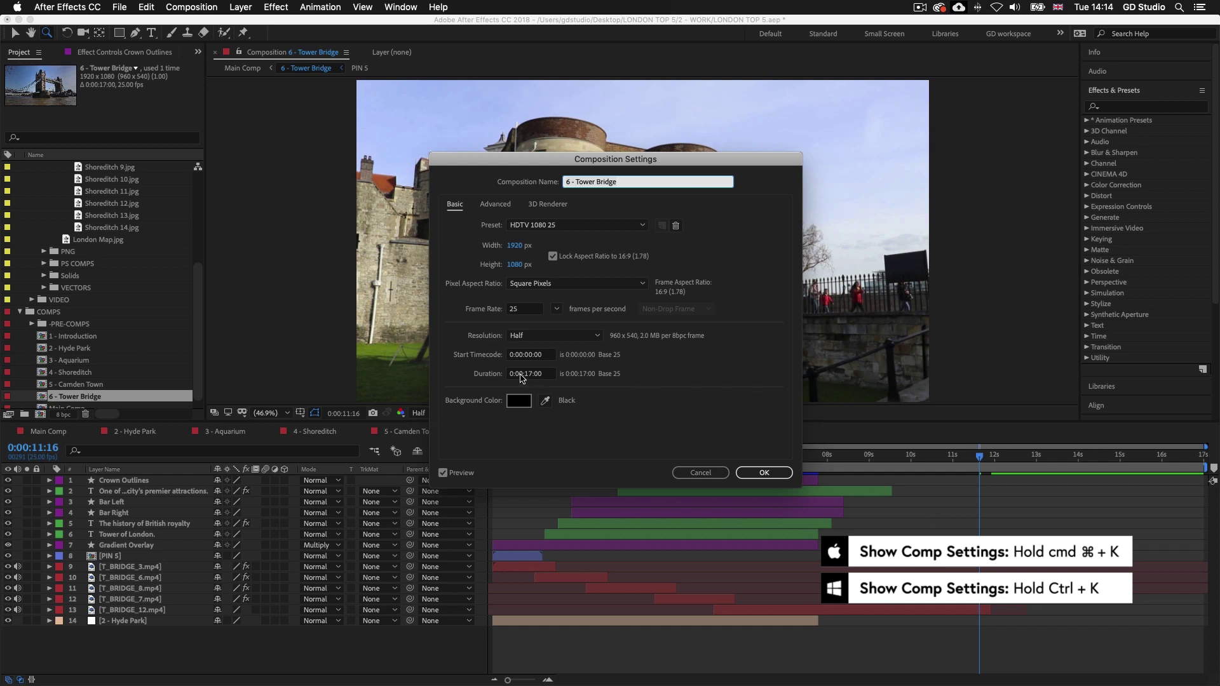
left_click(541, 373)
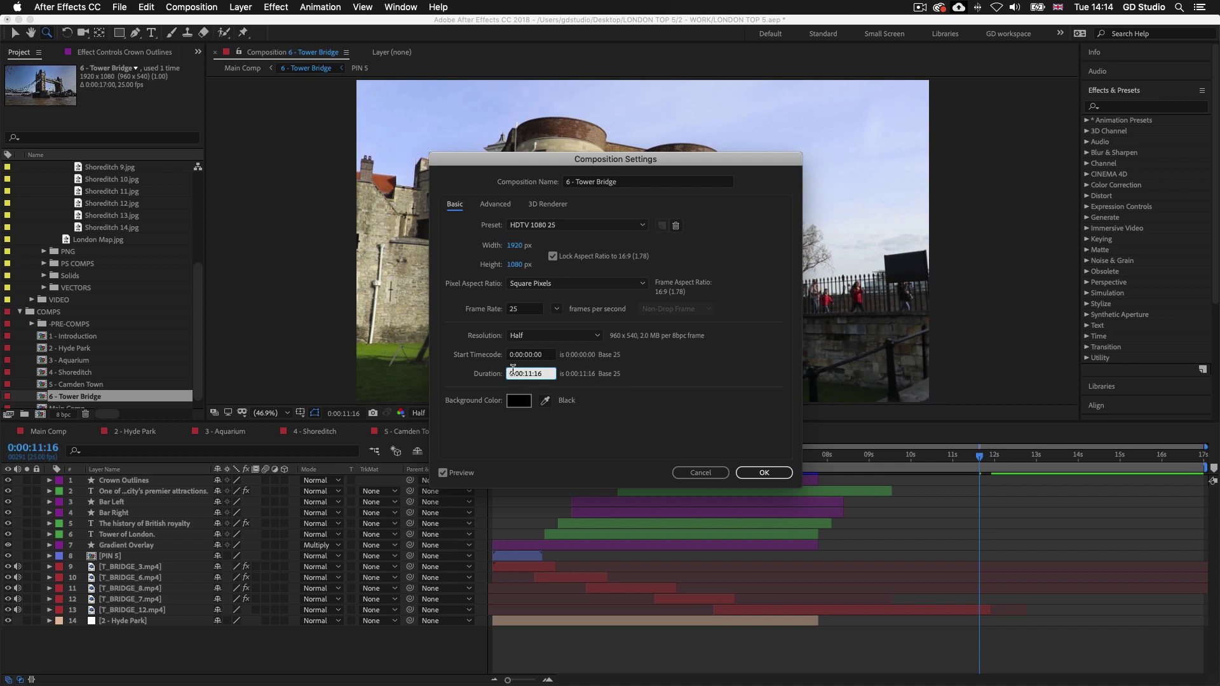
left_click(761, 473)
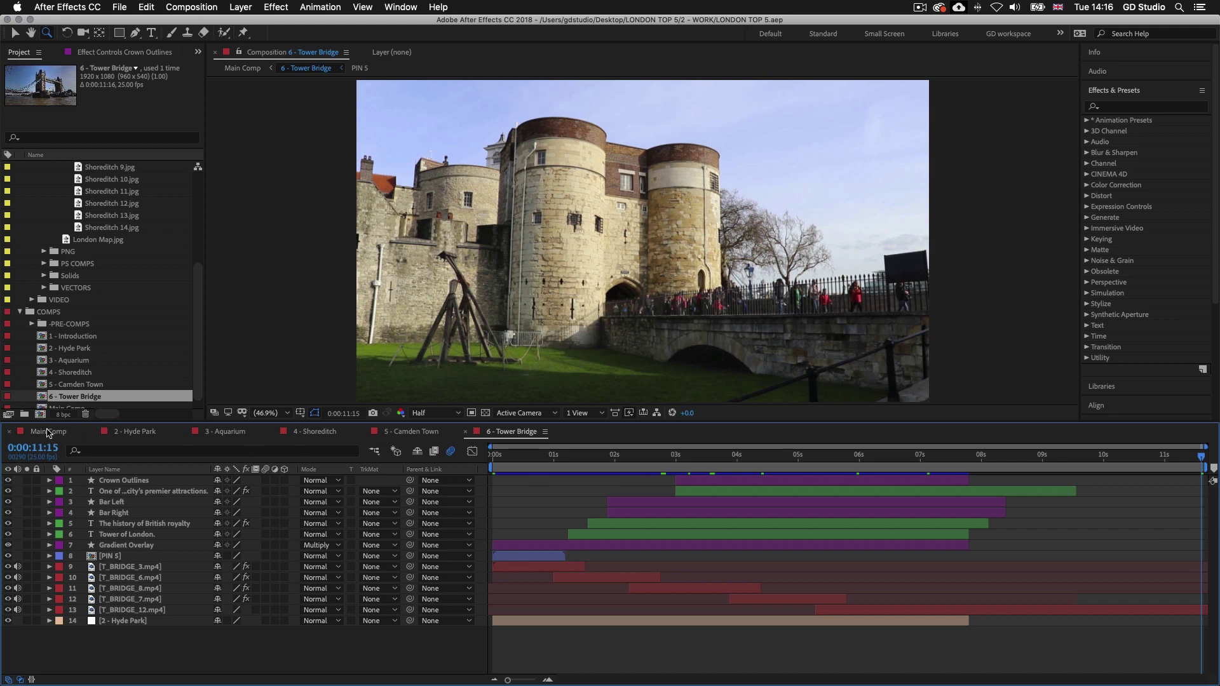
Step: Check in Main Comp where the 6 - Tower Bridge layer ends relative to marker 7, and reopen that composition
left_click(46, 432)
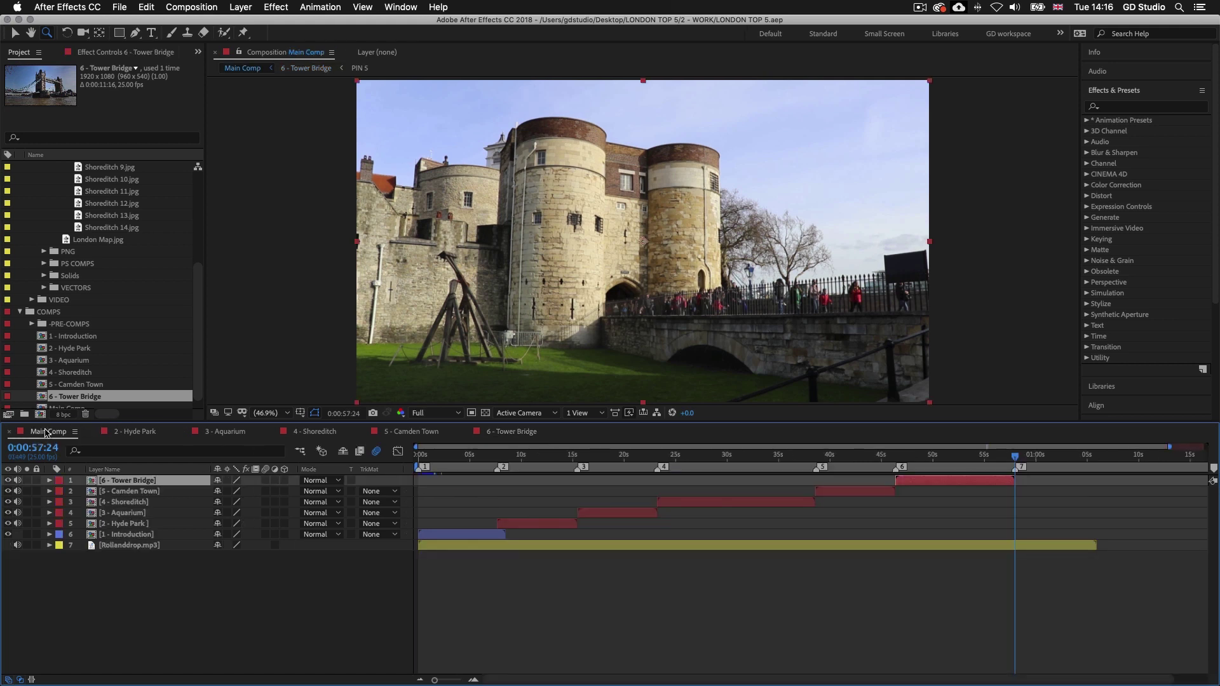
left_click(995, 516)
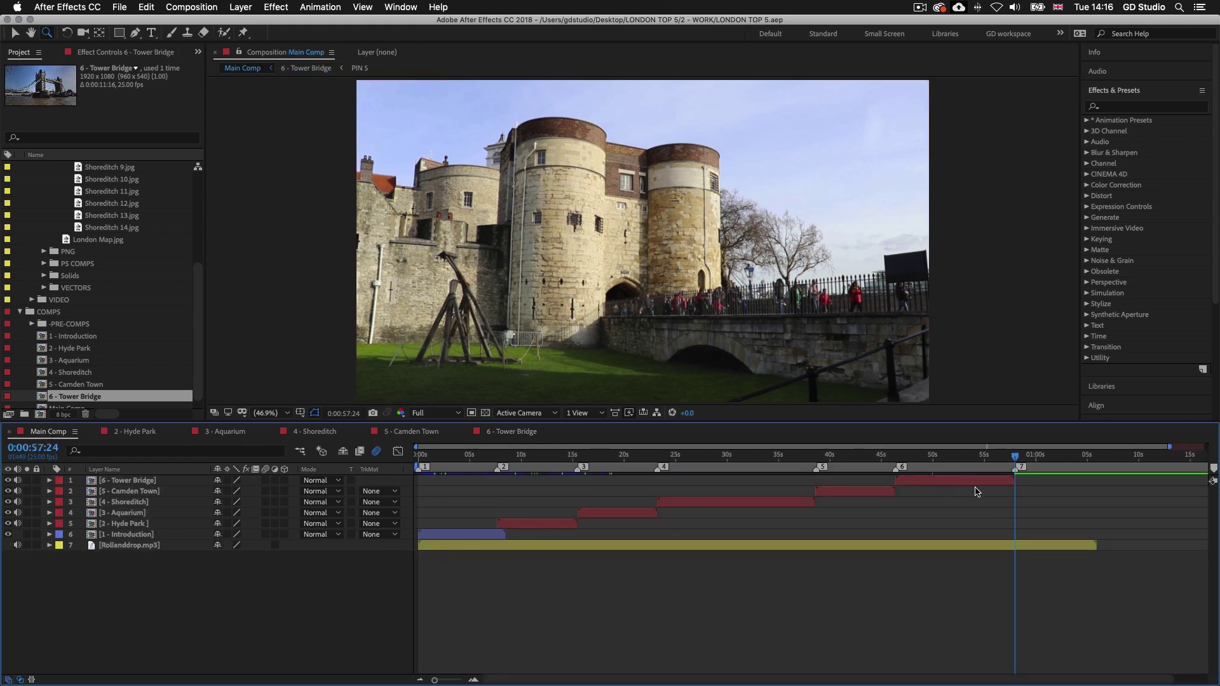
double_click(942, 483)
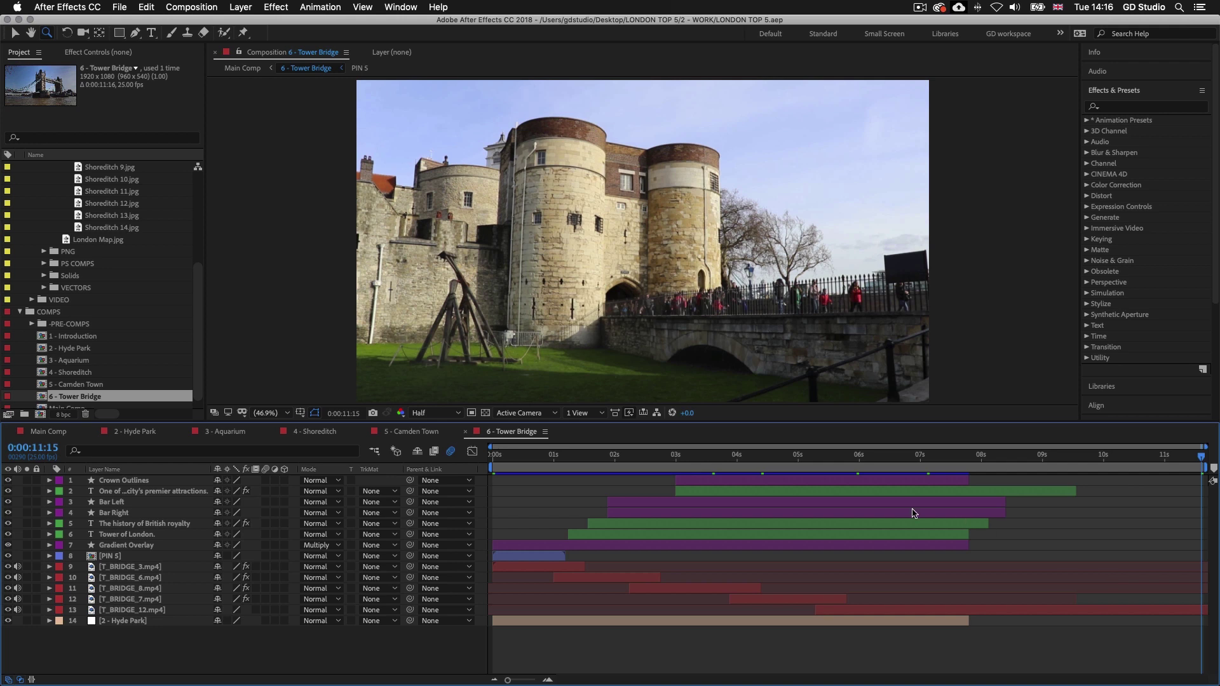
Step: Extend the out points of the seven layers from Crown Outlines through Gradient Overlay to 0:00:11:15
left_click(864, 484)
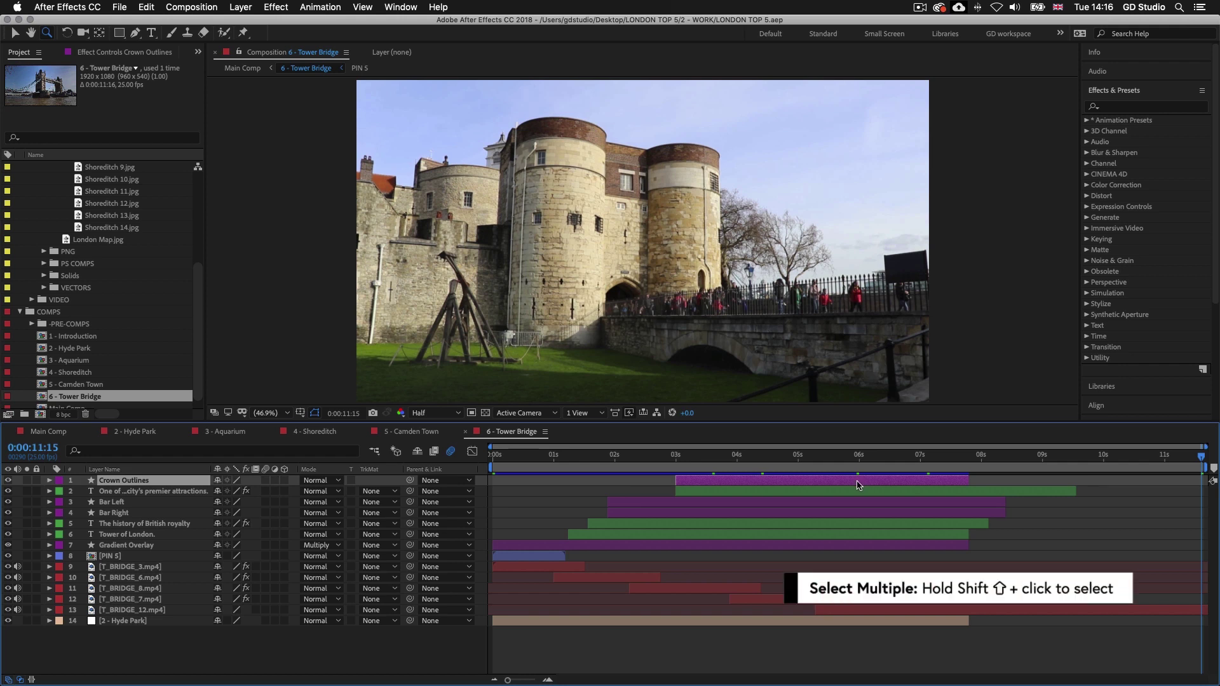
left_click(858, 547, "shift")
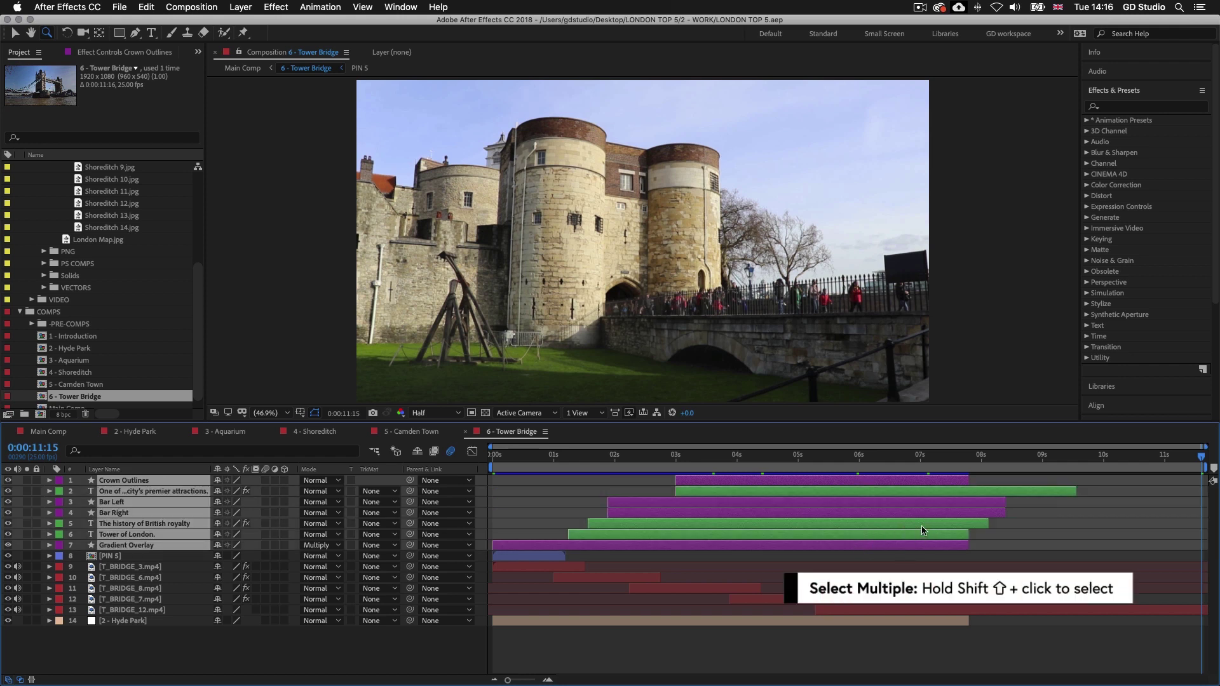
left_click(1116, 461)
key("space")
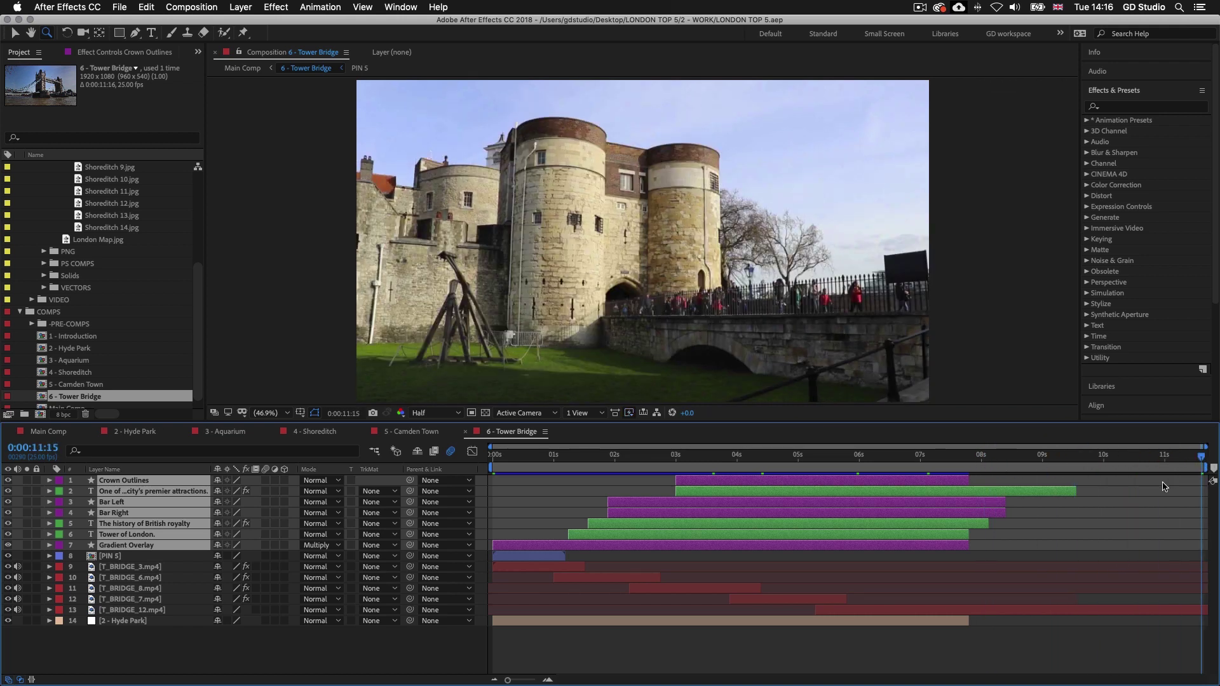
key("alt+]")
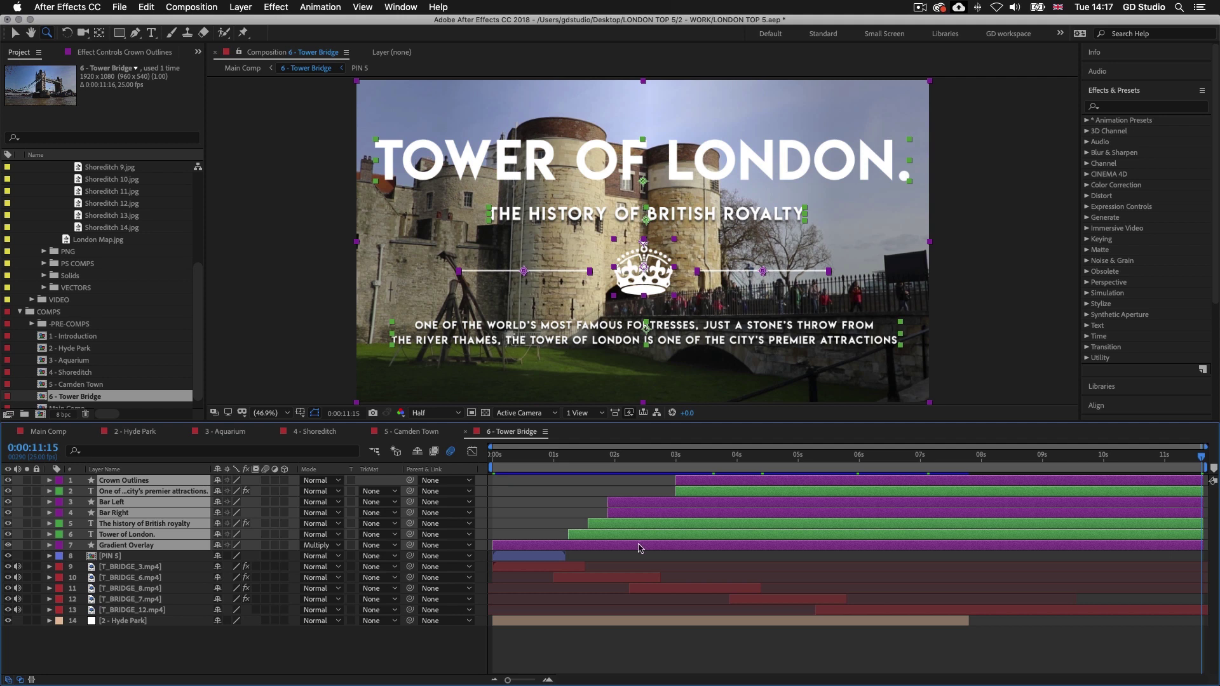
Step: Extend T_BRIDGE_3, T_BRIDGE_6, T_BRIDGE_8 and T_BRIDGE_7 by about 16 frames each and reveal their Linear Wipe keyframes
left_click(565, 568)
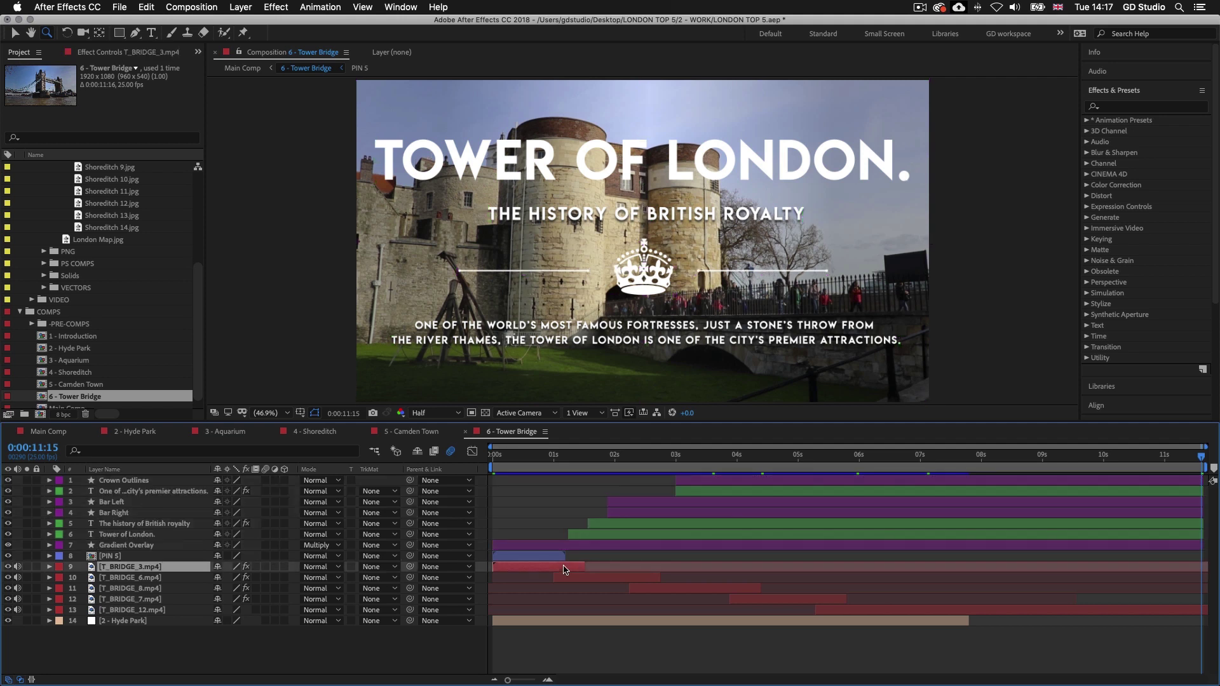
left_click(760, 599, "shift")
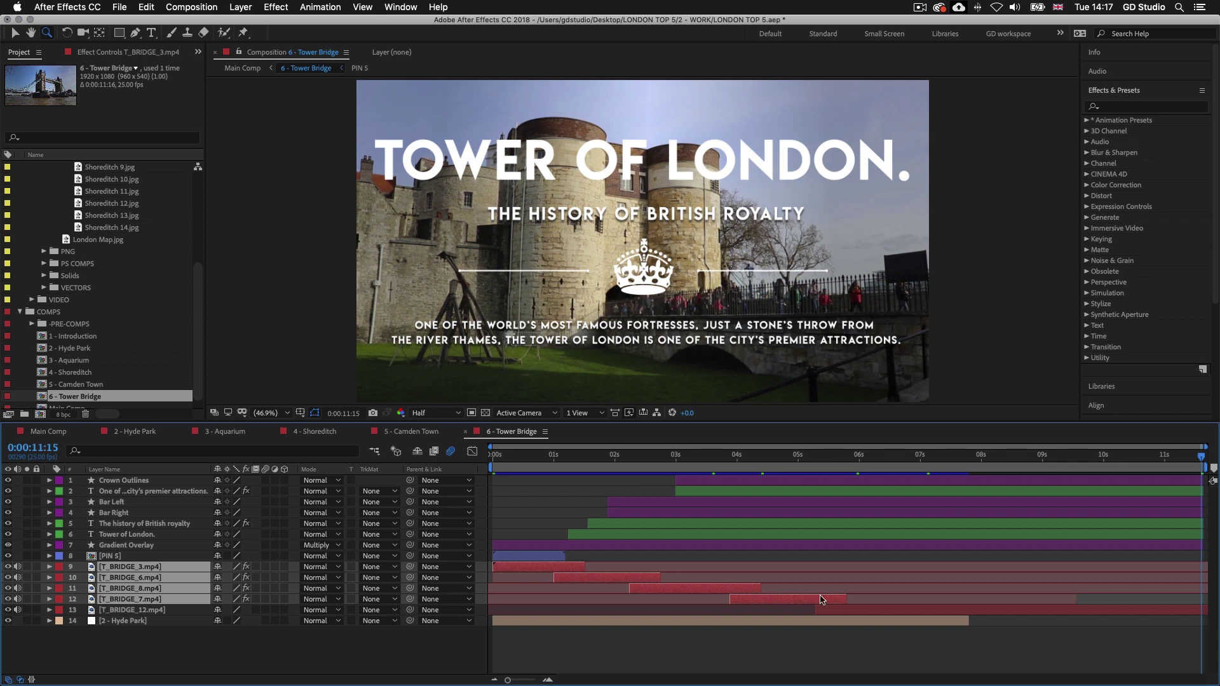
key("u")
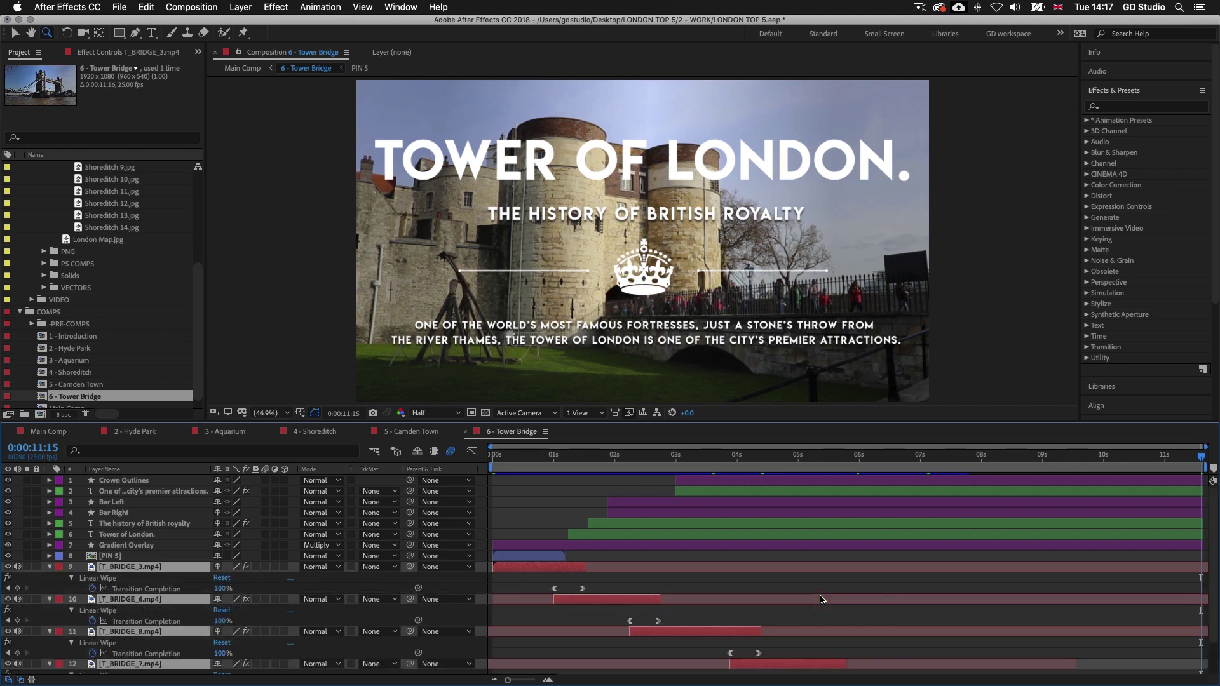
scroll(762, 603, "down", 2)
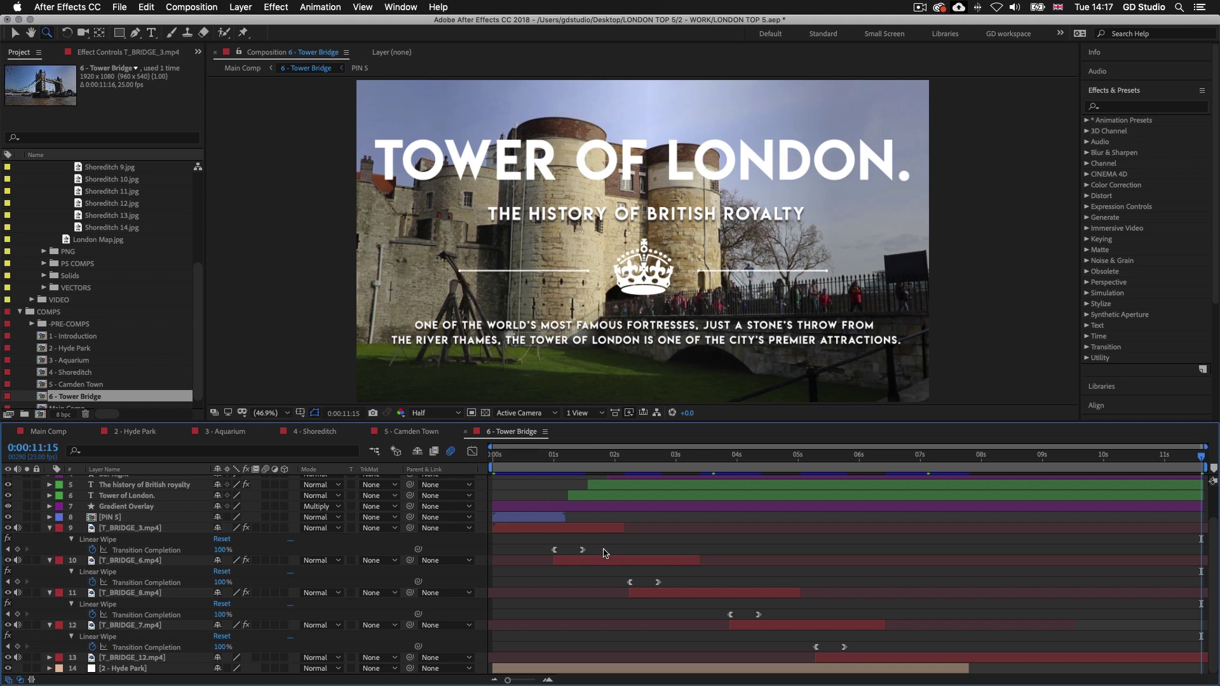
Step: Shift the Transition Completion keyframes of T_BRIDGE_3, T_BRIDGE_6, T_BRIDGE_8 and T_BRIDGE_7 so each wipe finishes at its clip's new end
mouse_move(603, 553)
left_mouse_down()
mouse_move(535, 560)
mouse_move(620, 555)
left_mouse_up()
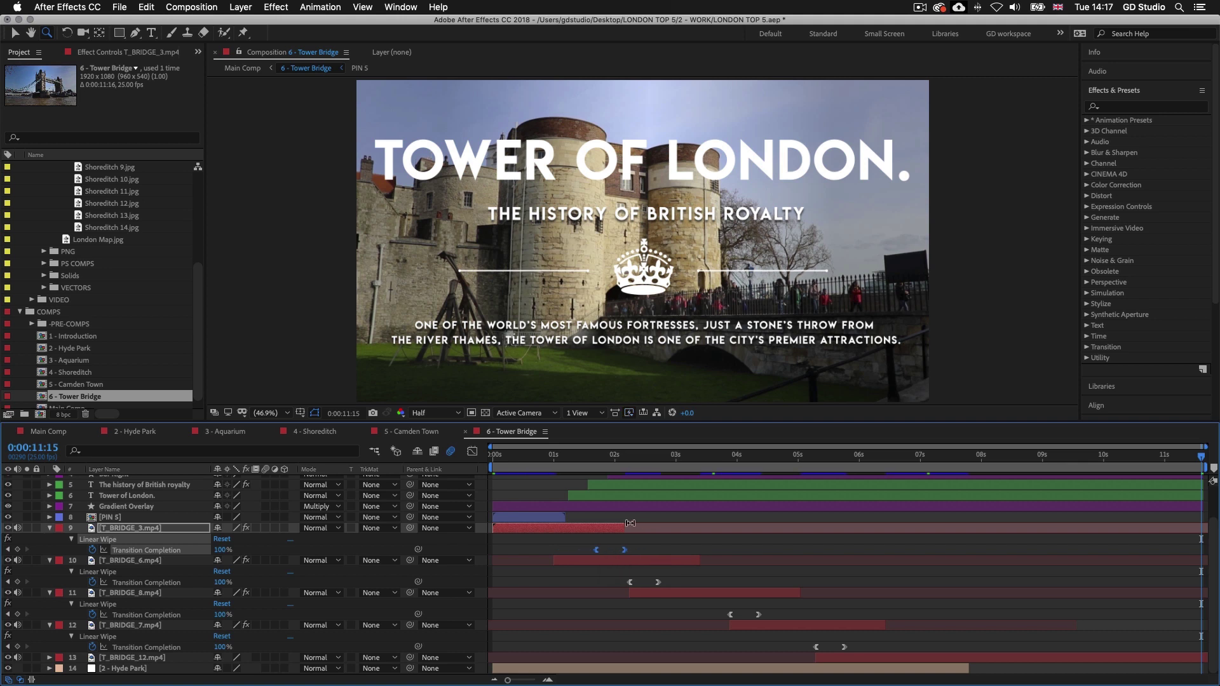
left_click(634, 565)
left_click_drag(618, 576, 778, 622)
left_click_drag(758, 615, 880, 651)
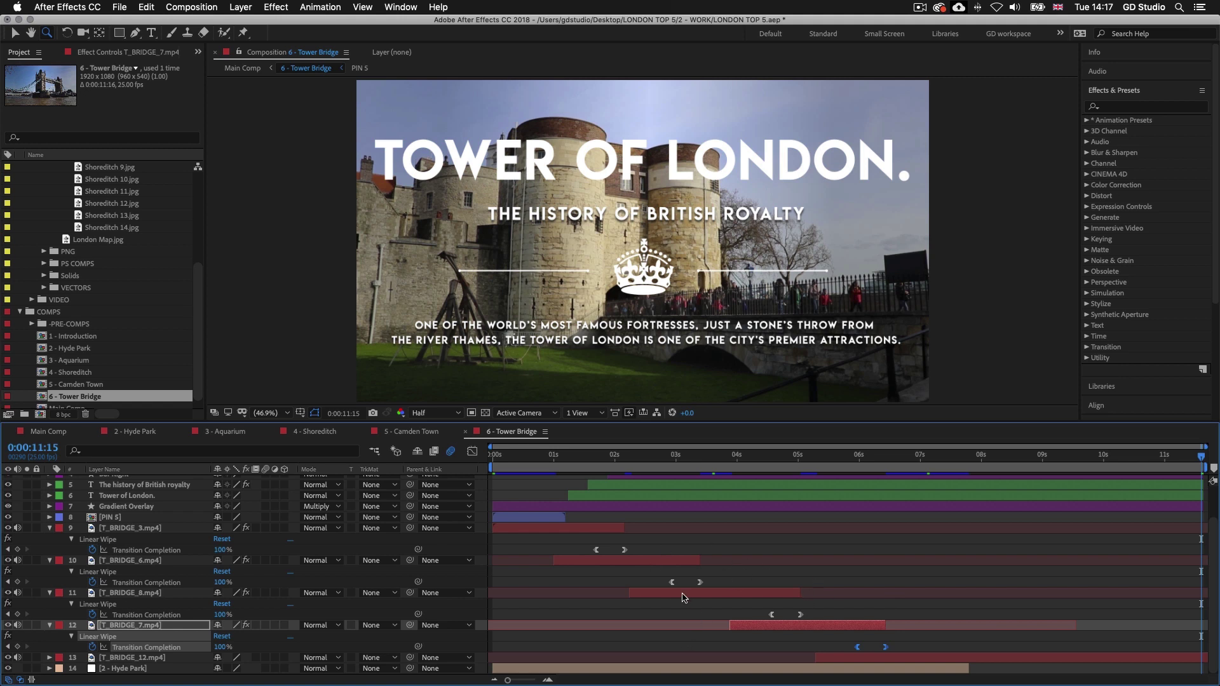
Step: Slide T_BRIDGE_6, T_BRIDGE_8, T_BRIDGE_7 and T_BRIDGE_12 later so each clip starts where the preceding clip's wipe begins, and check the transitions
mouse_move(637, 563)
left_mouse_down()
mouse_move(614, 564)
mouse_move(661, 563)
left_mouse_up()
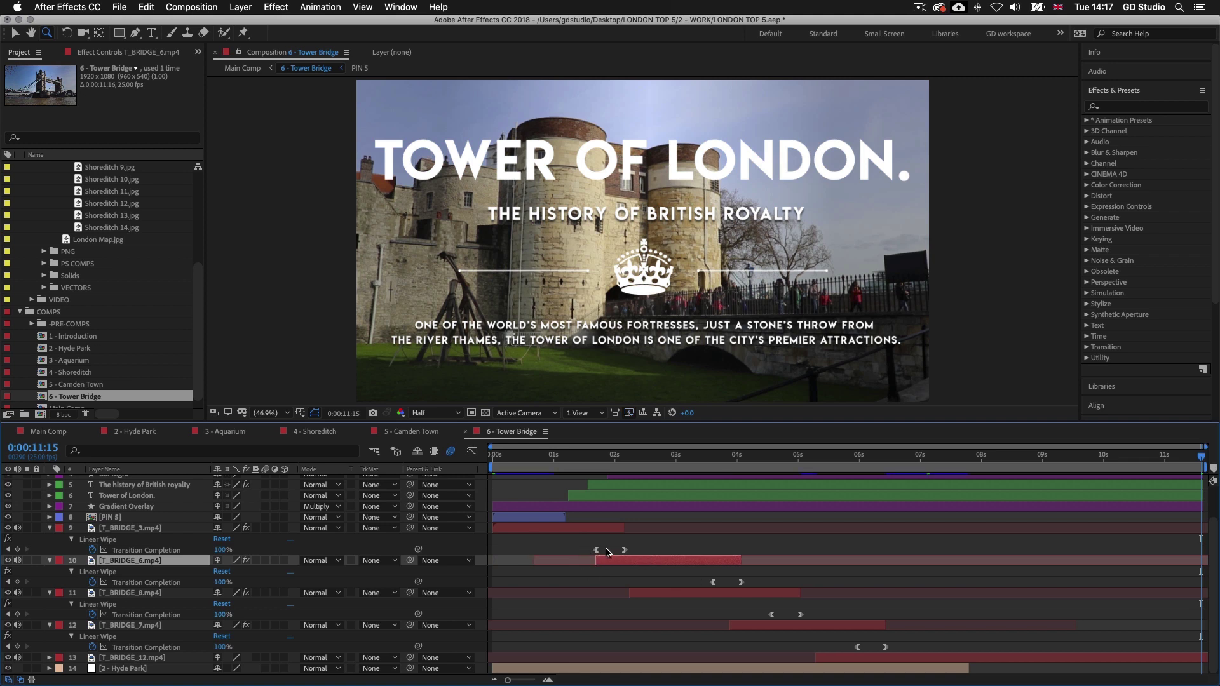
left_click_drag(637, 595, 710, 595)
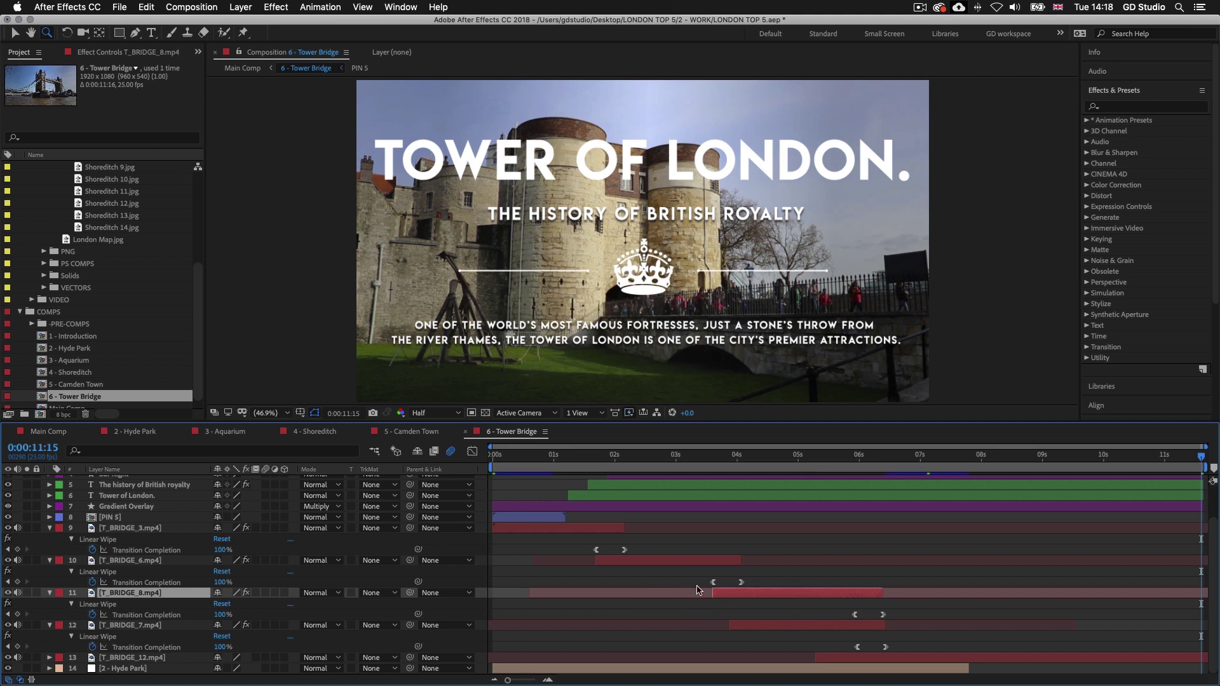
left_click_drag(739, 627, 859, 625)
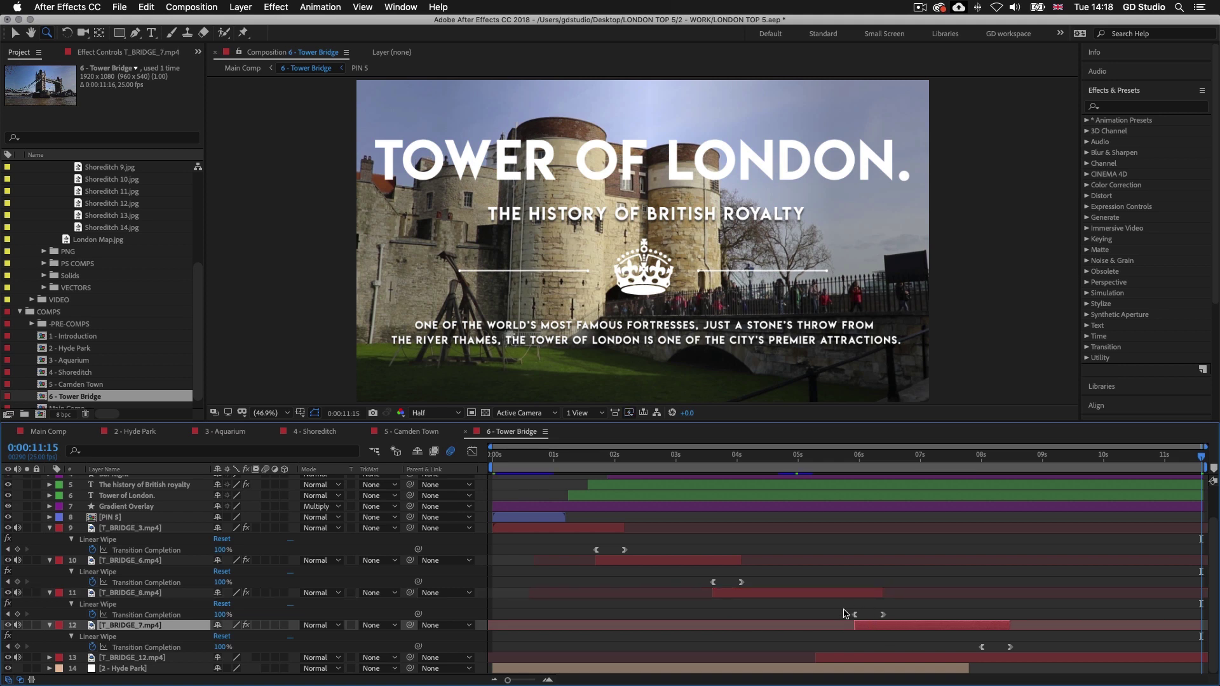
left_click(893, 661)
left_click_drag(816, 659, 968, 656)
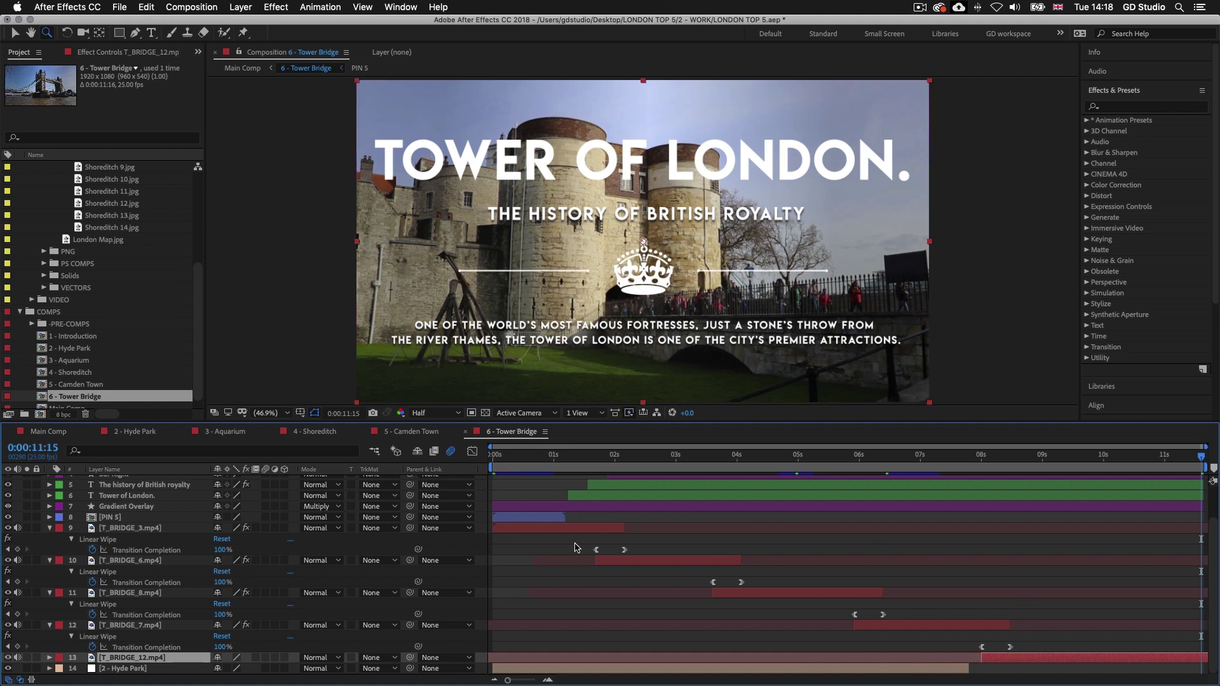
left_click_drag(1084, 455, 944, 467)
left_click(829, 470)
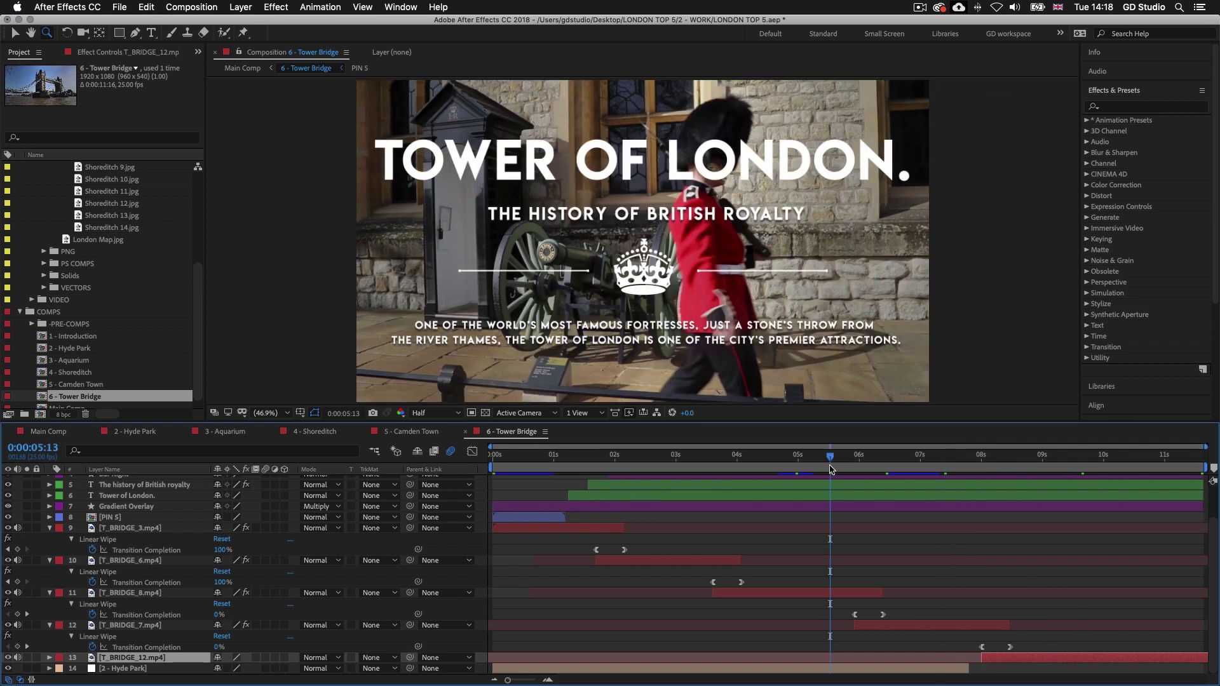
scroll(839, 488, "up", 3)
left_click(871, 471)
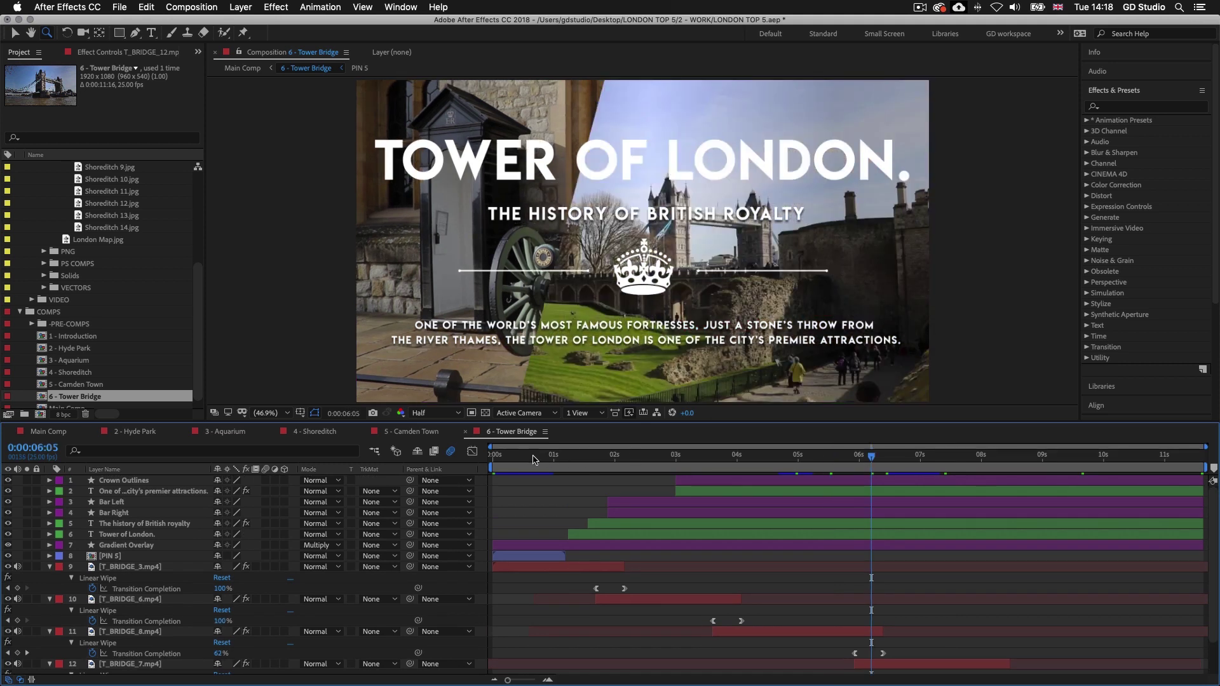
Step: Collapse the revealed keyframe properties of all layers in 6 - Tower Bridge and deselect the layers
left_click(521, 470)
key("super+a")
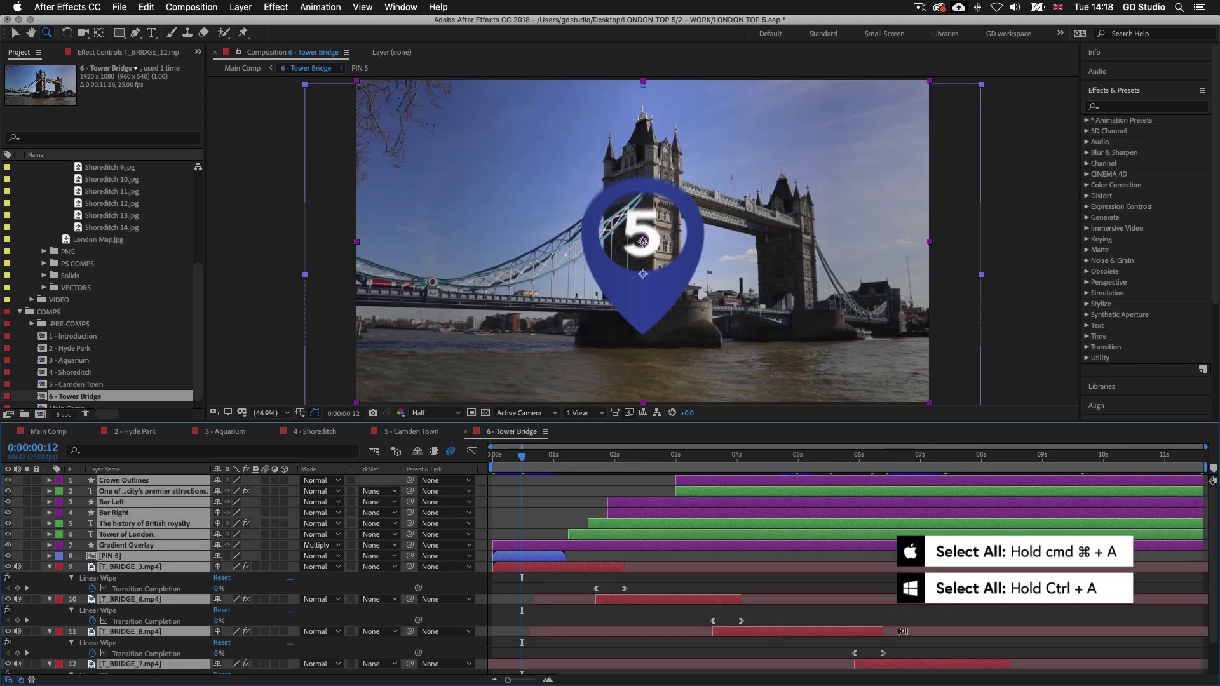
scroll(905, 631, "down", 2)
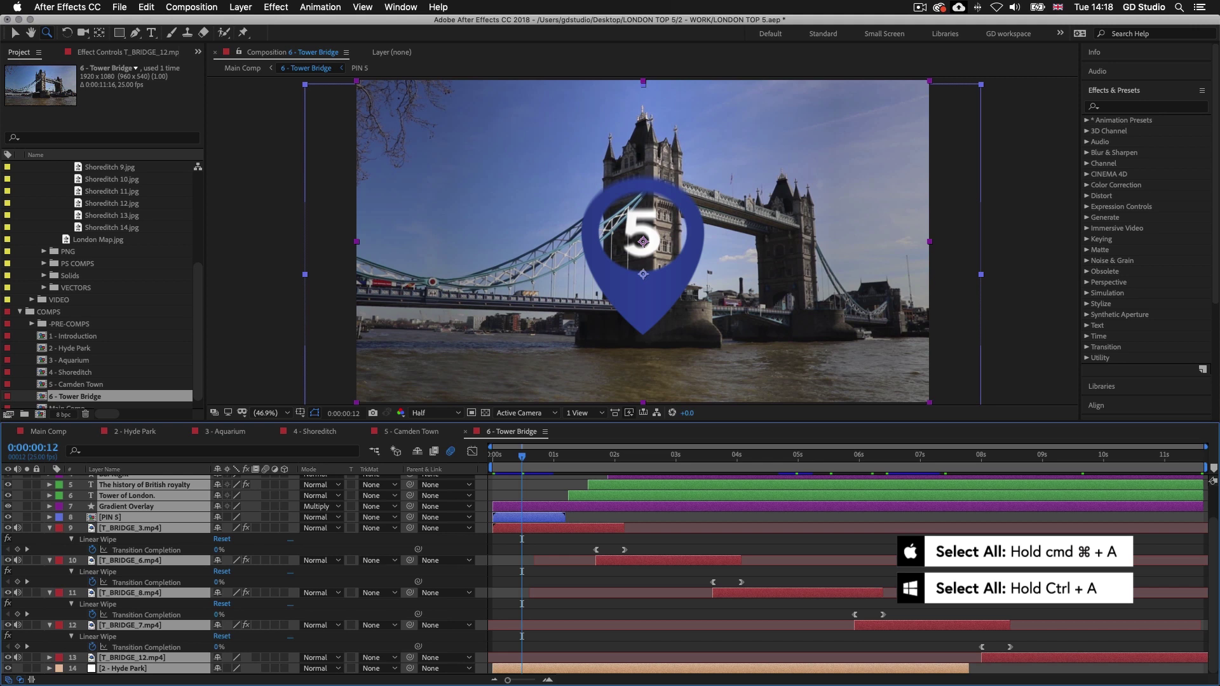
scroll(905, 582, "up", 3)
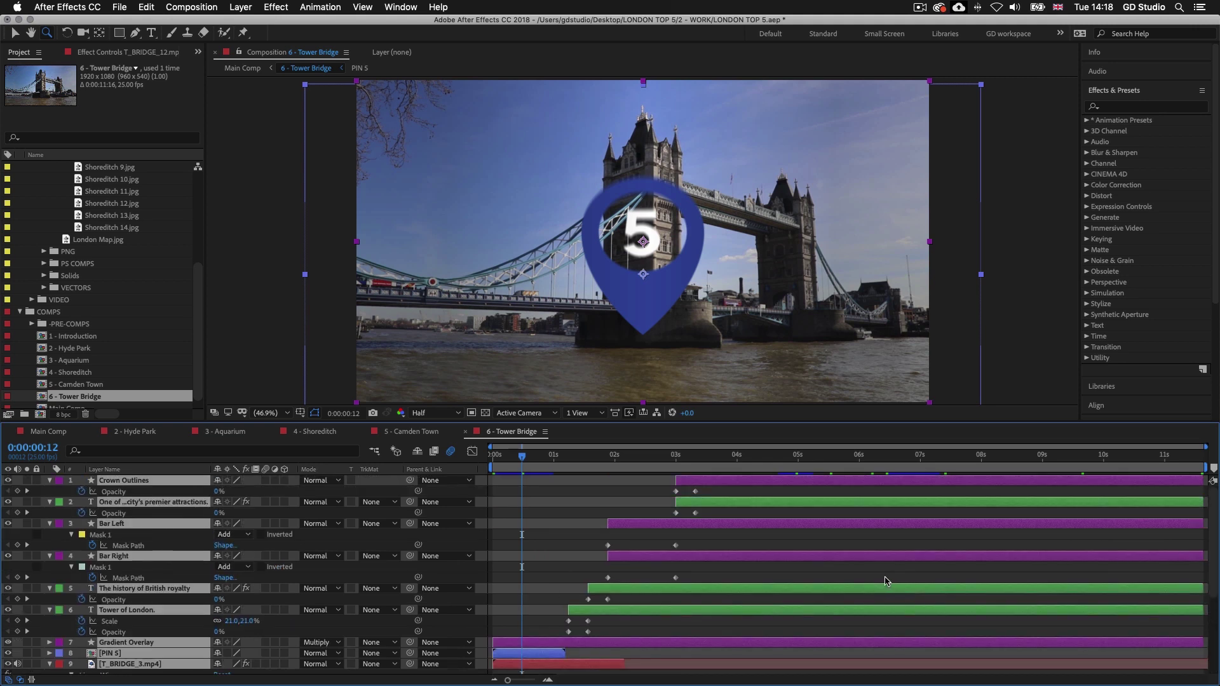
key("u")
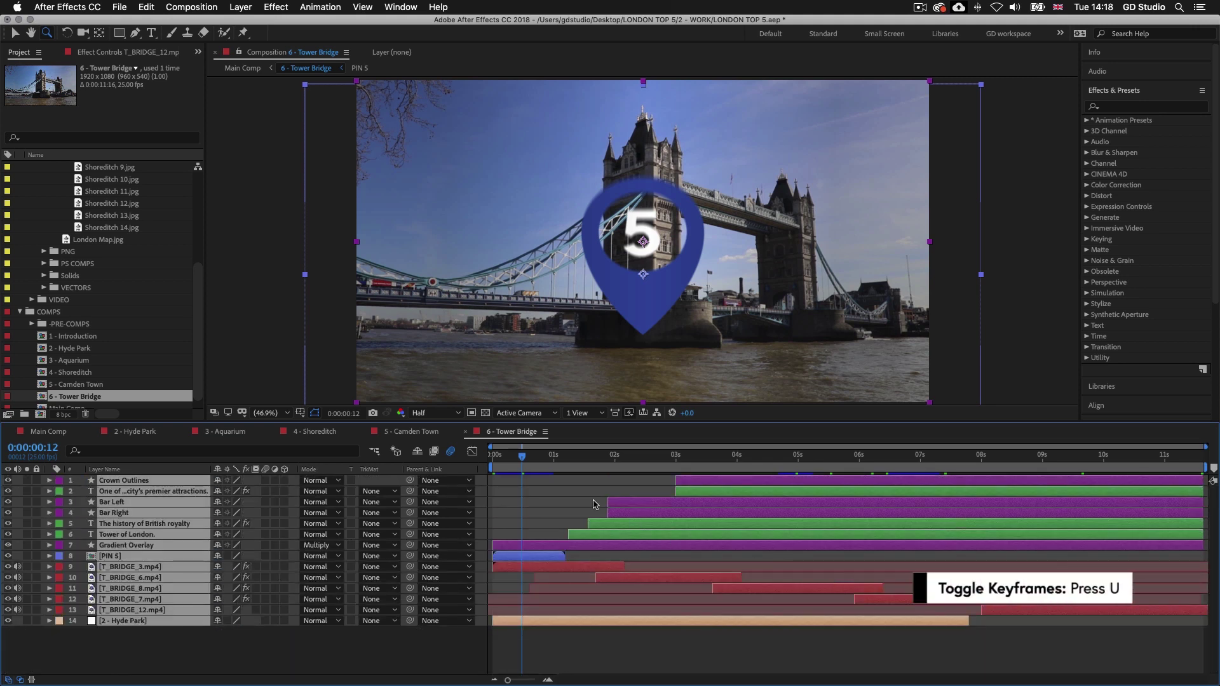
key("super+shift+a")
Step: Preview the retimed 6 - Tower Bridge composition from 0:00:00:00
left_click_drag(521, 460, 492, 460)
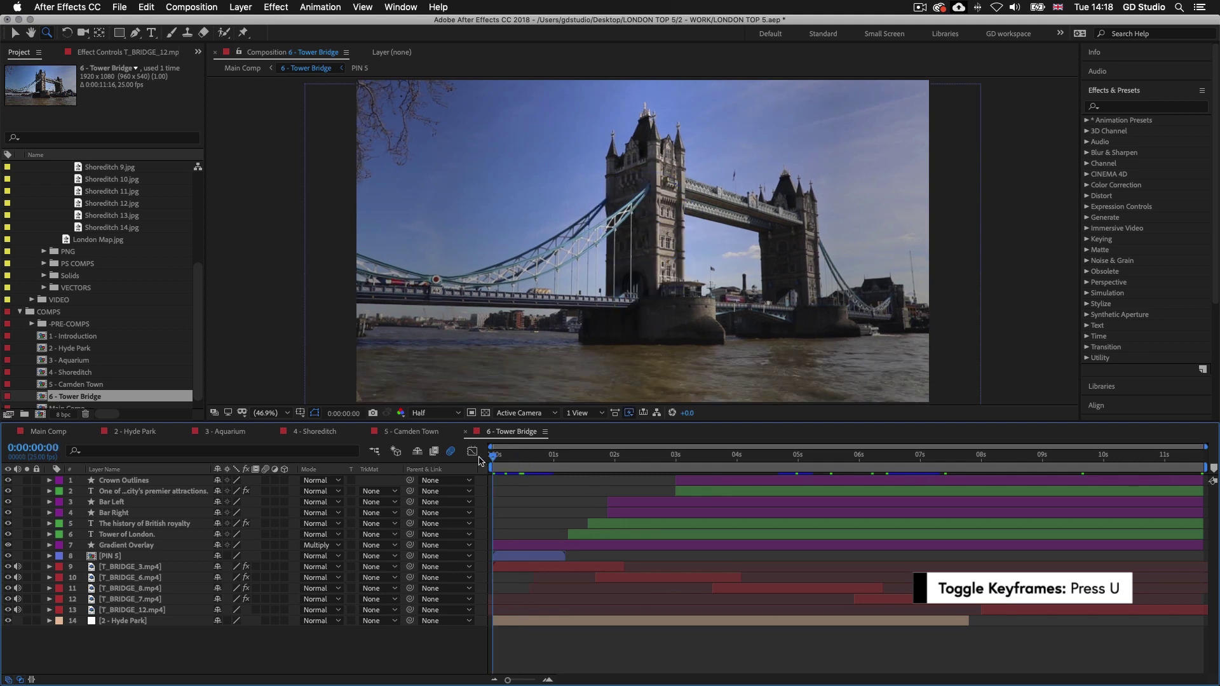
key("space")
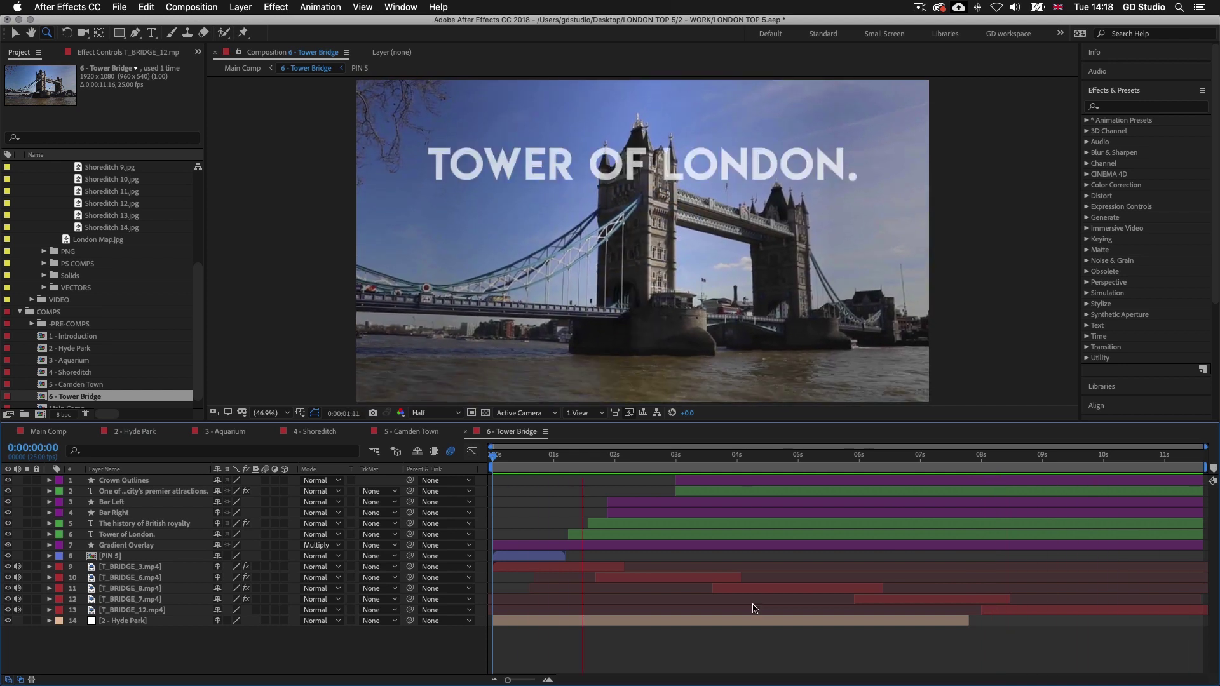
key("space")
Step: Enlarge the composition viewer over a shorter timeline in Main Comp and save the project
left_click(49, 432)
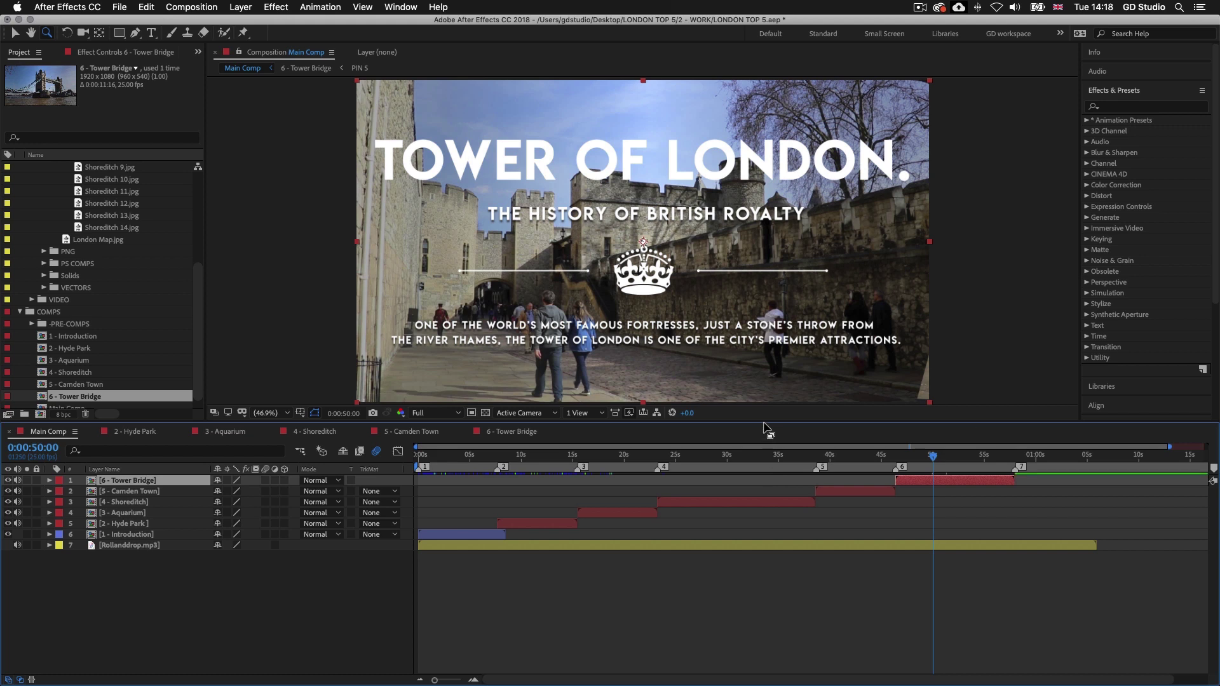
left_click_drag(764, 422, 762, 527)
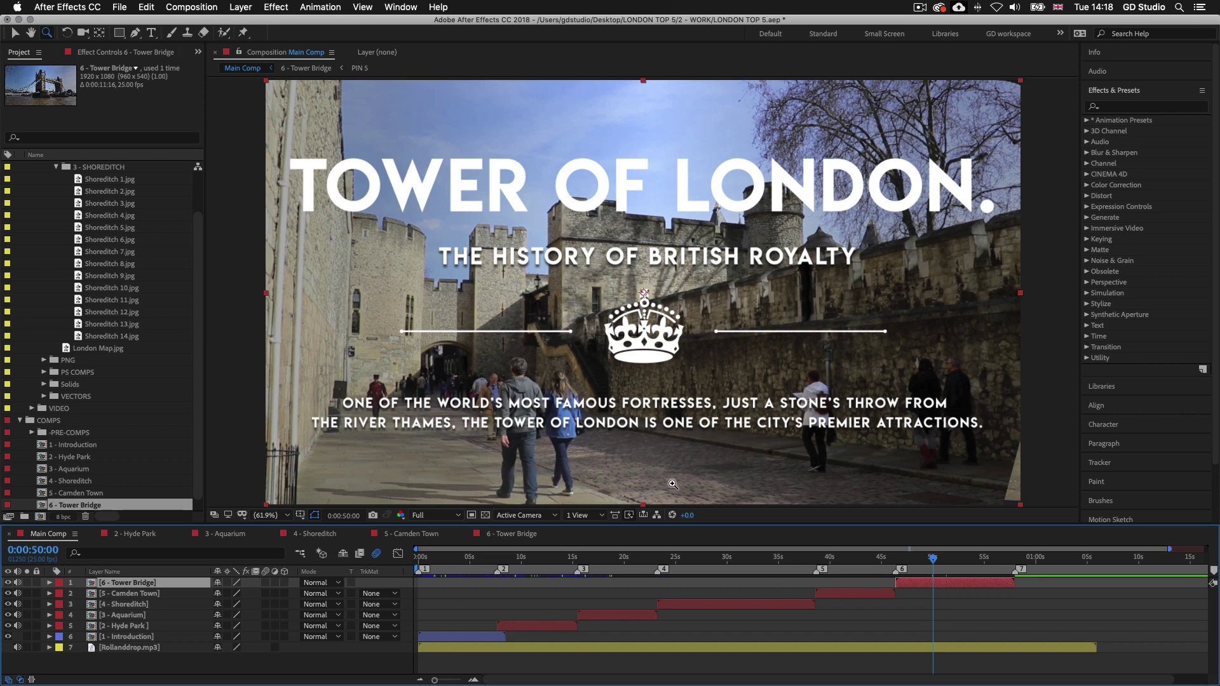
left_click(120, 8)
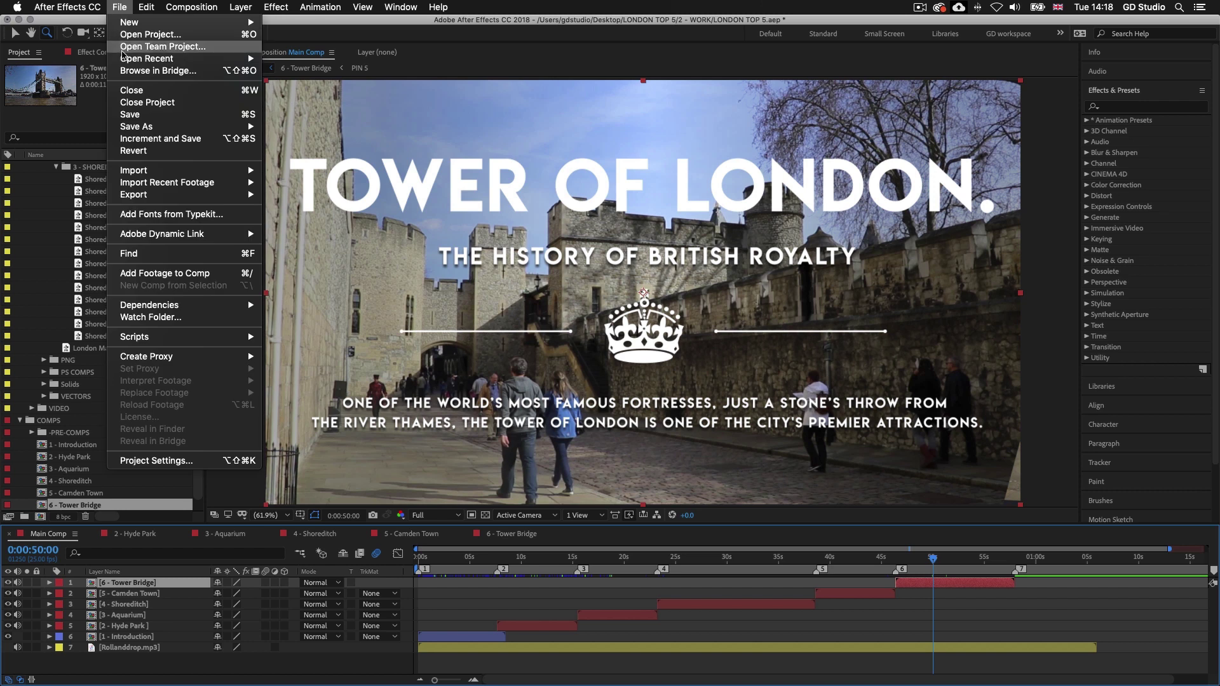
left_click(130, 115)
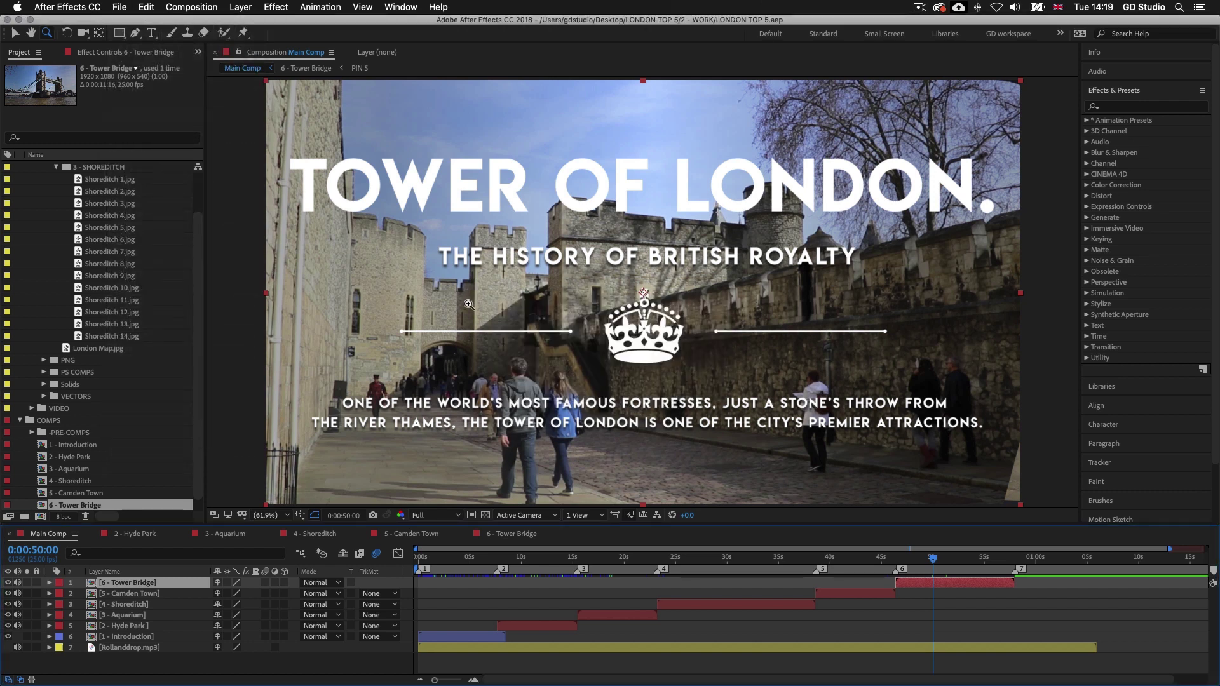
Step: Collapse the 3 - SHOREDITCH, JPG and IMAGES folders in the project and deselect the 6 - Tower Bridge layer
scroll(84, 286, "up", 2)
left_click(56, 216)
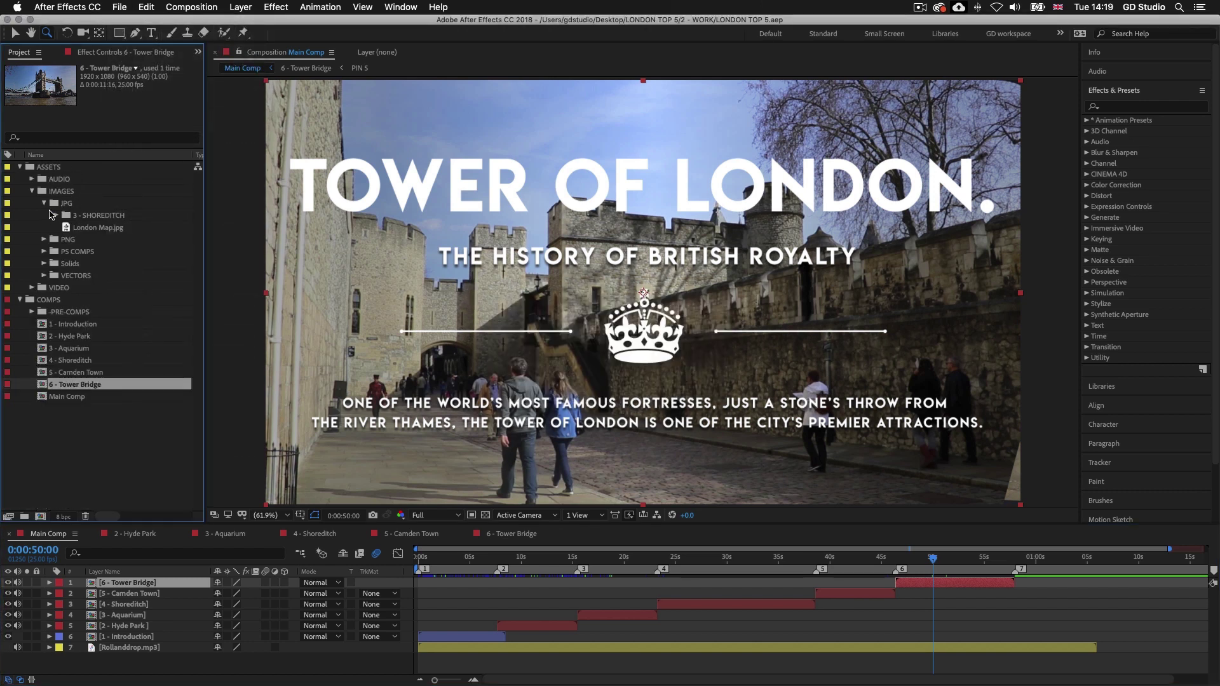
left_click(44, 203)
left_click(32, 190)
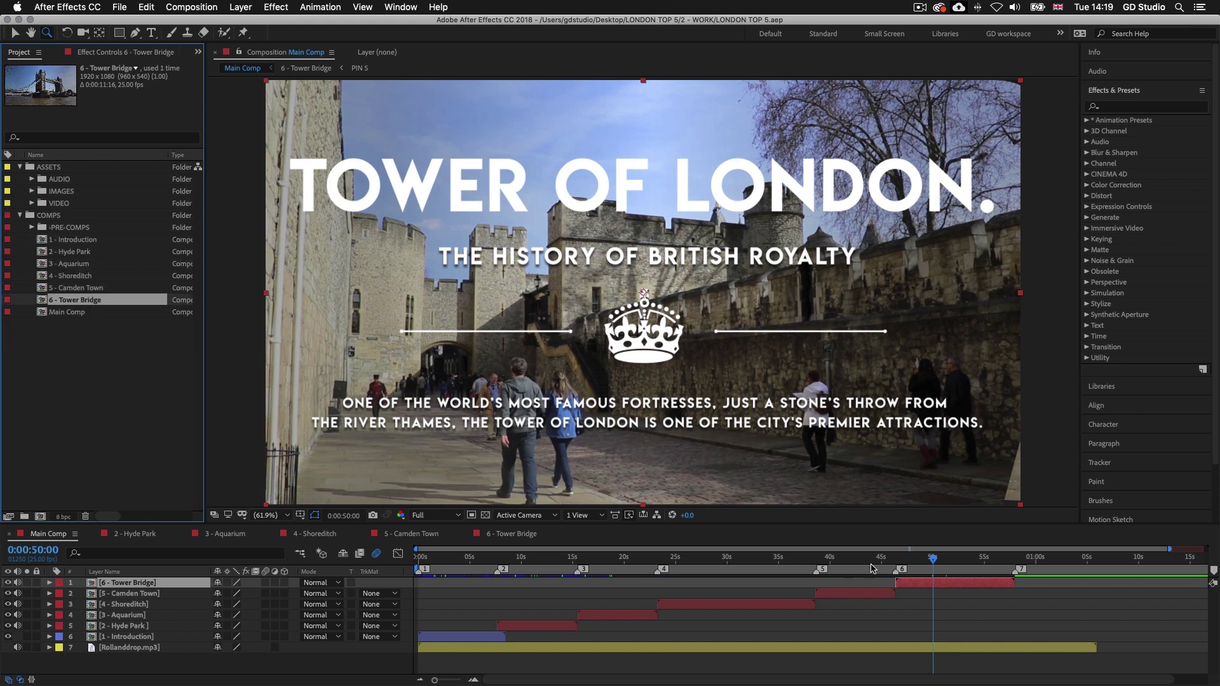
left_click(1054, 603)
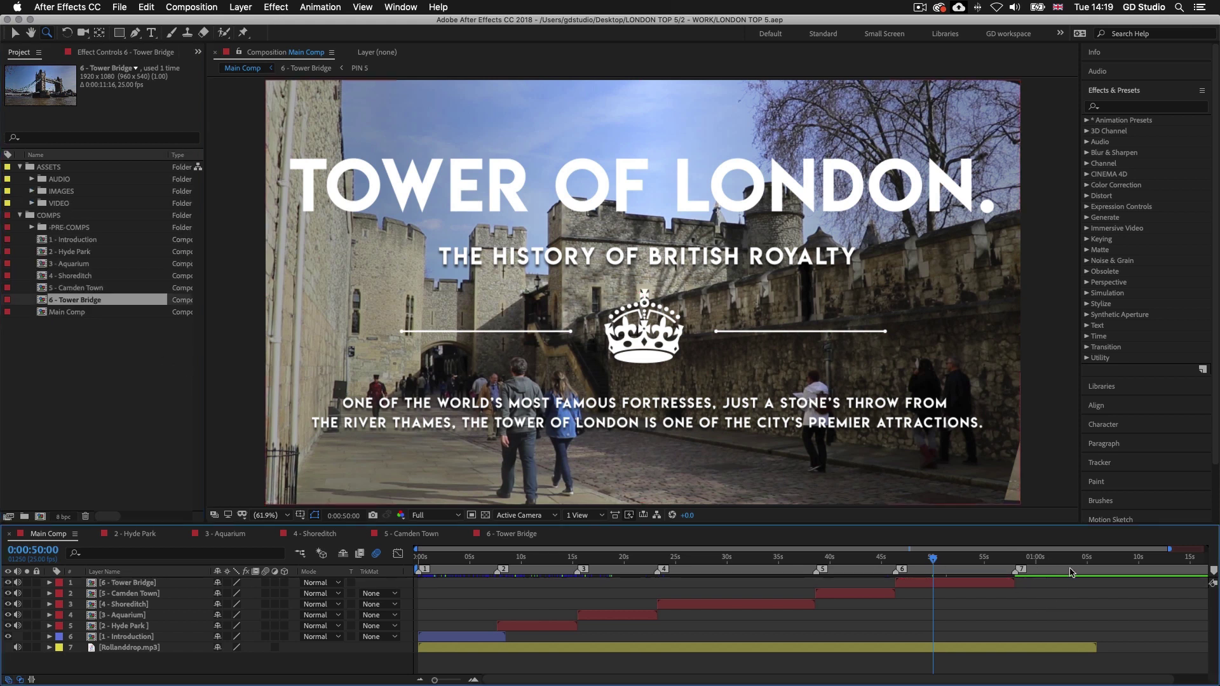